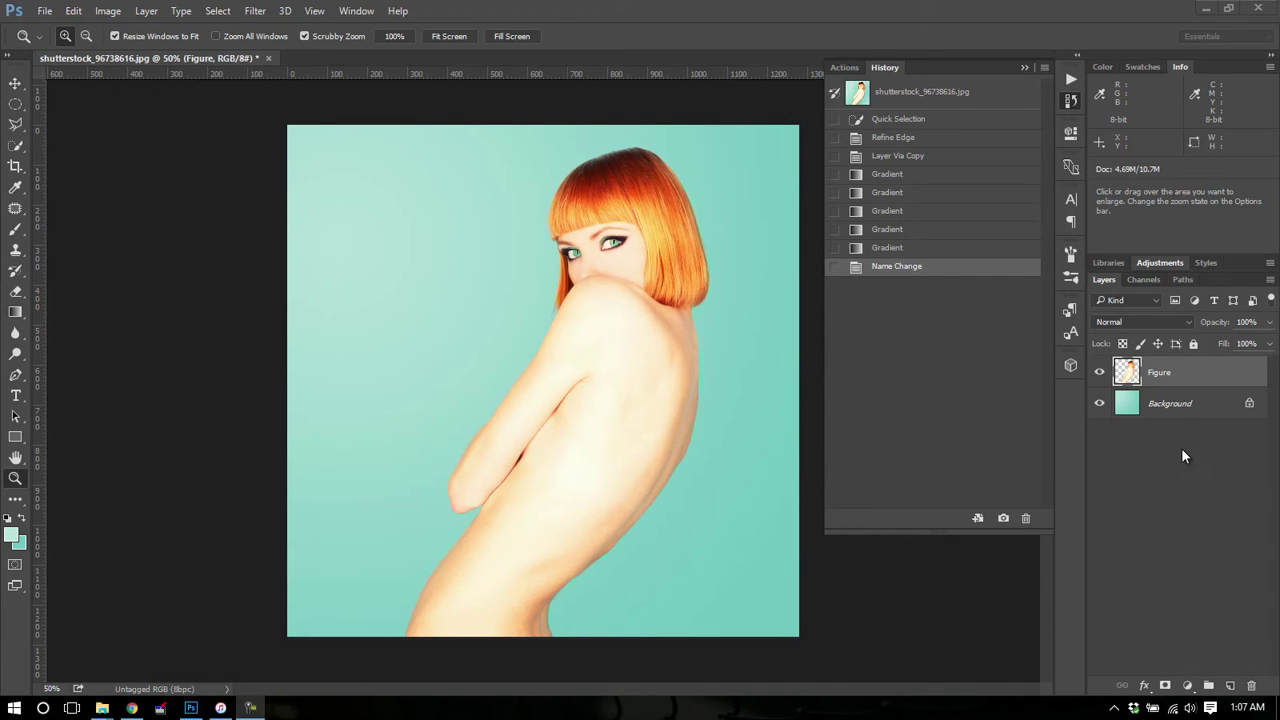
Step: Hide and re-show the Figure layer, then zoom to 100% on the figure's torso
click(1099, 372)
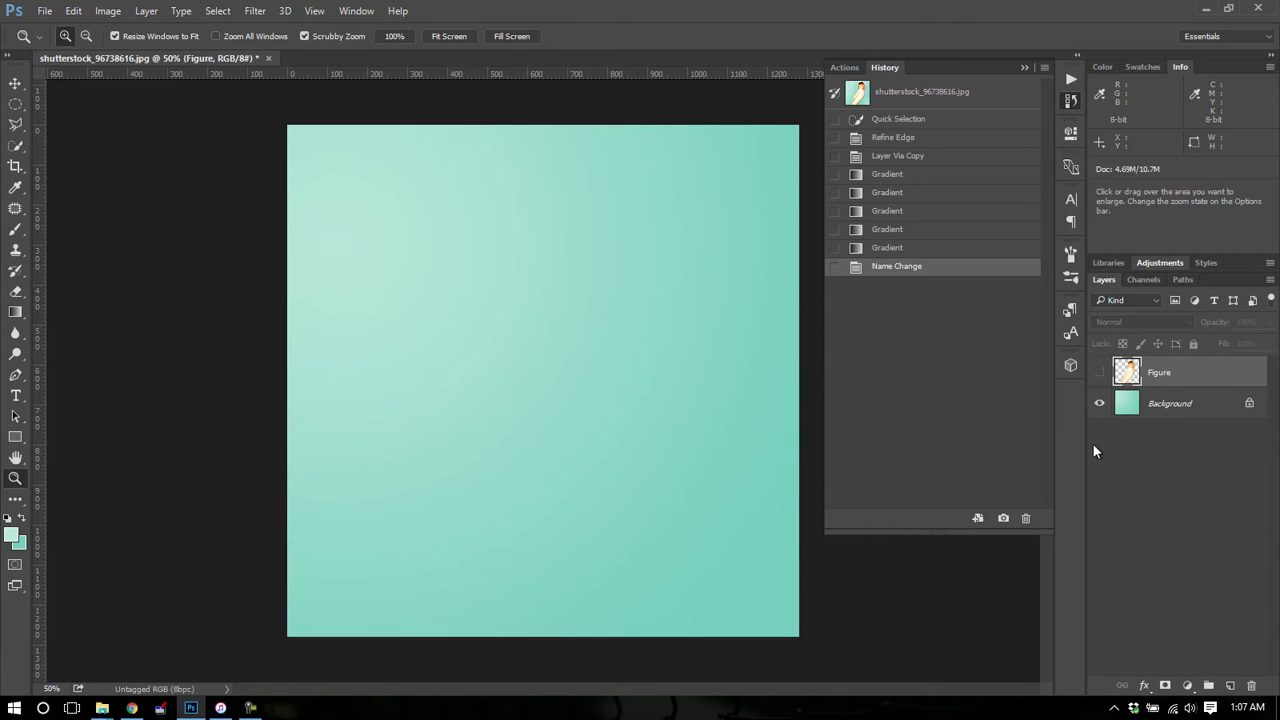
click(1099, 372)
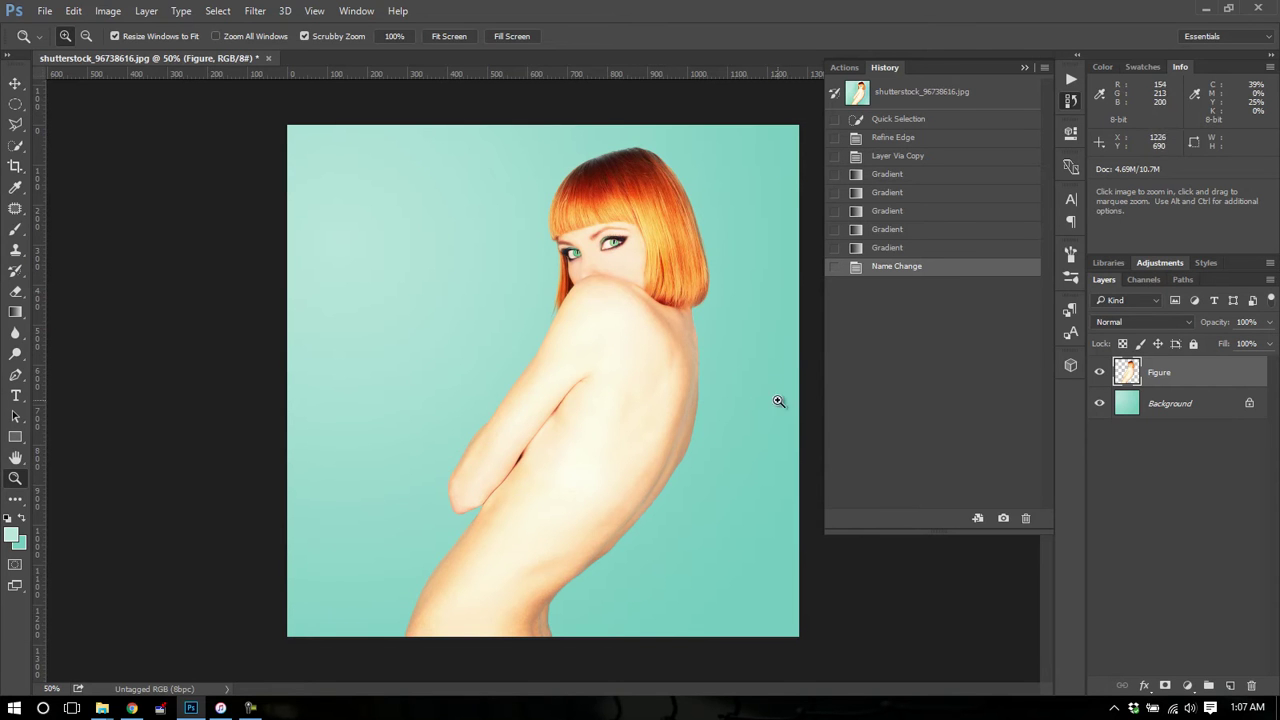
click(529, 542)
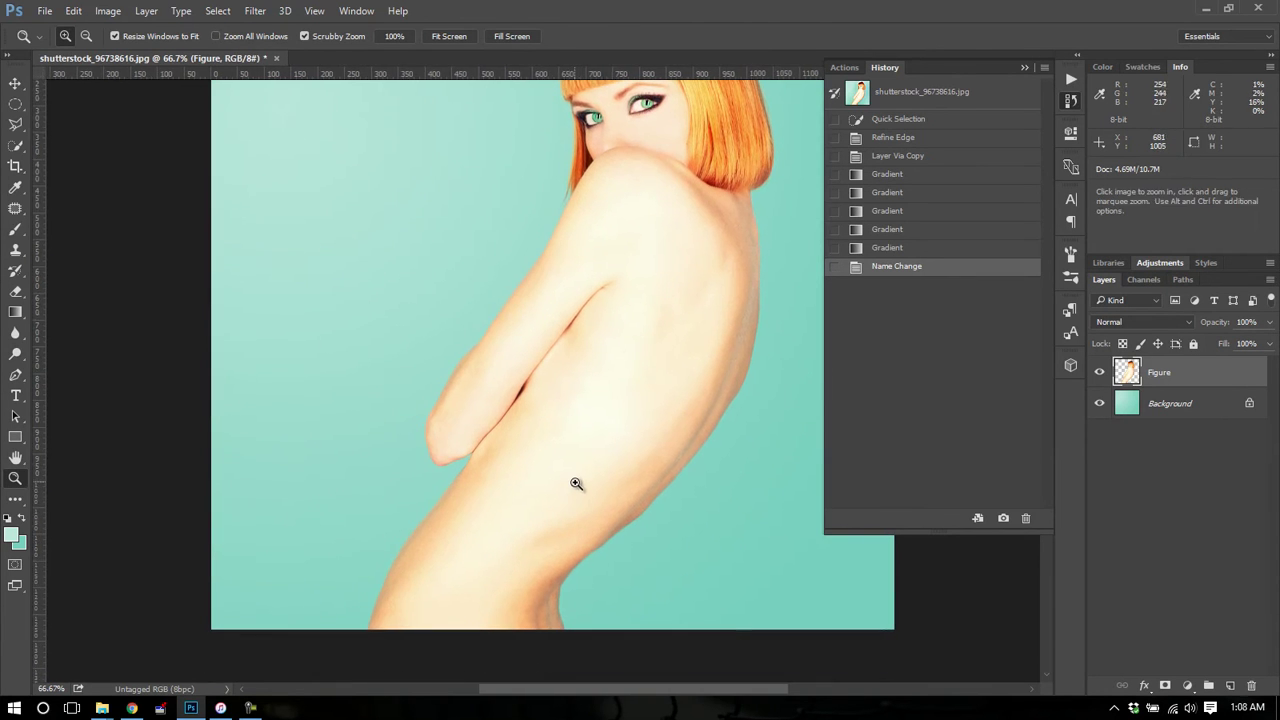
click(564, 488)
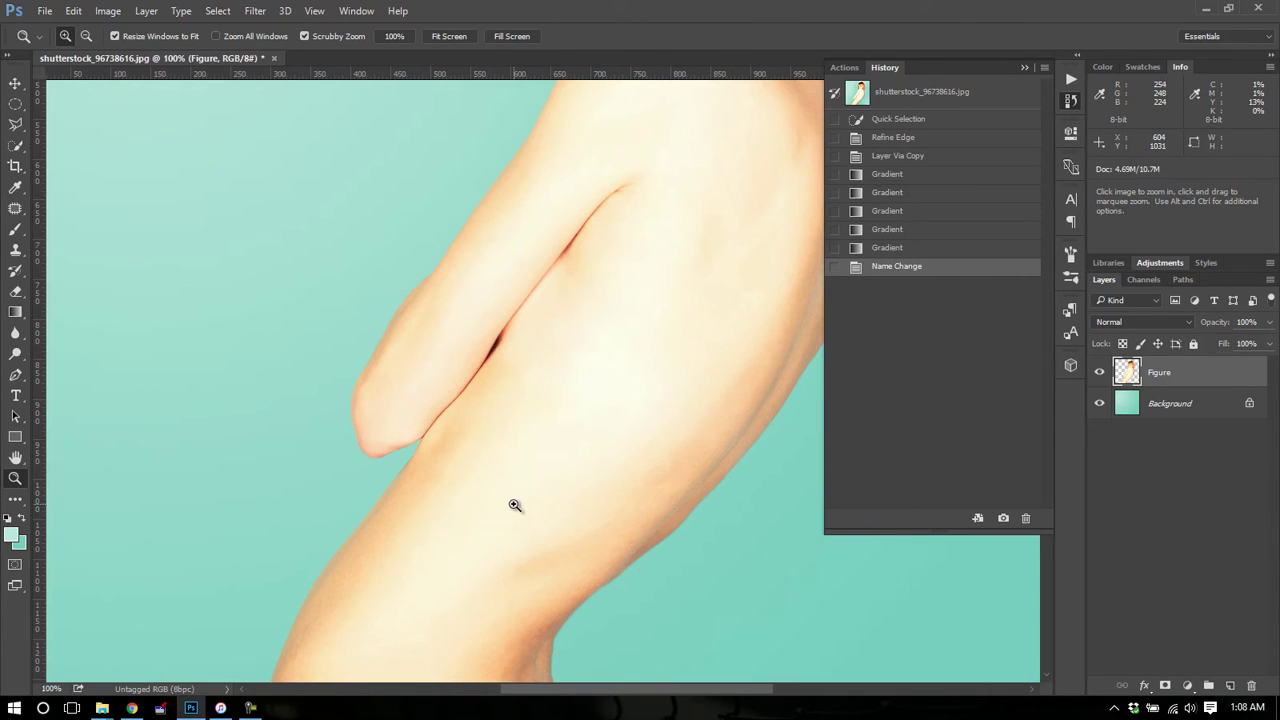
Step: Set the Pen tool to Path mode and zoom to 200% on the lower torso
key(p)
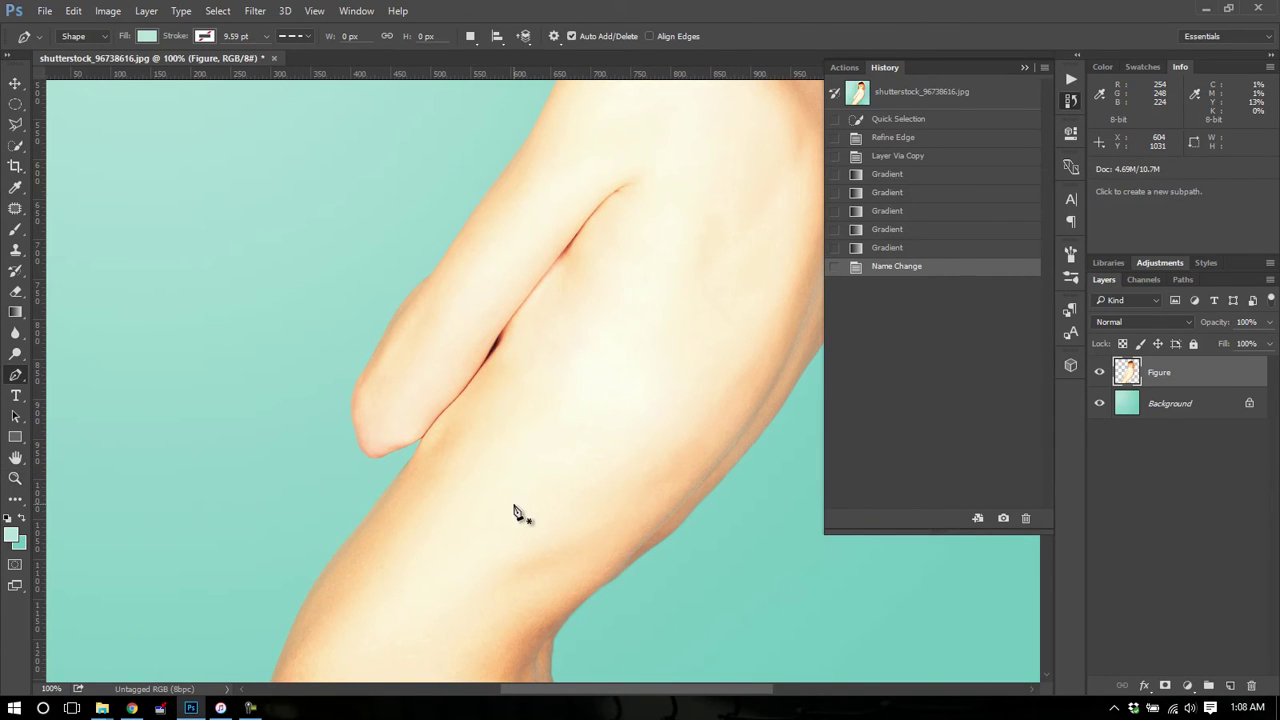
click(85, 36)
click(90, 64)
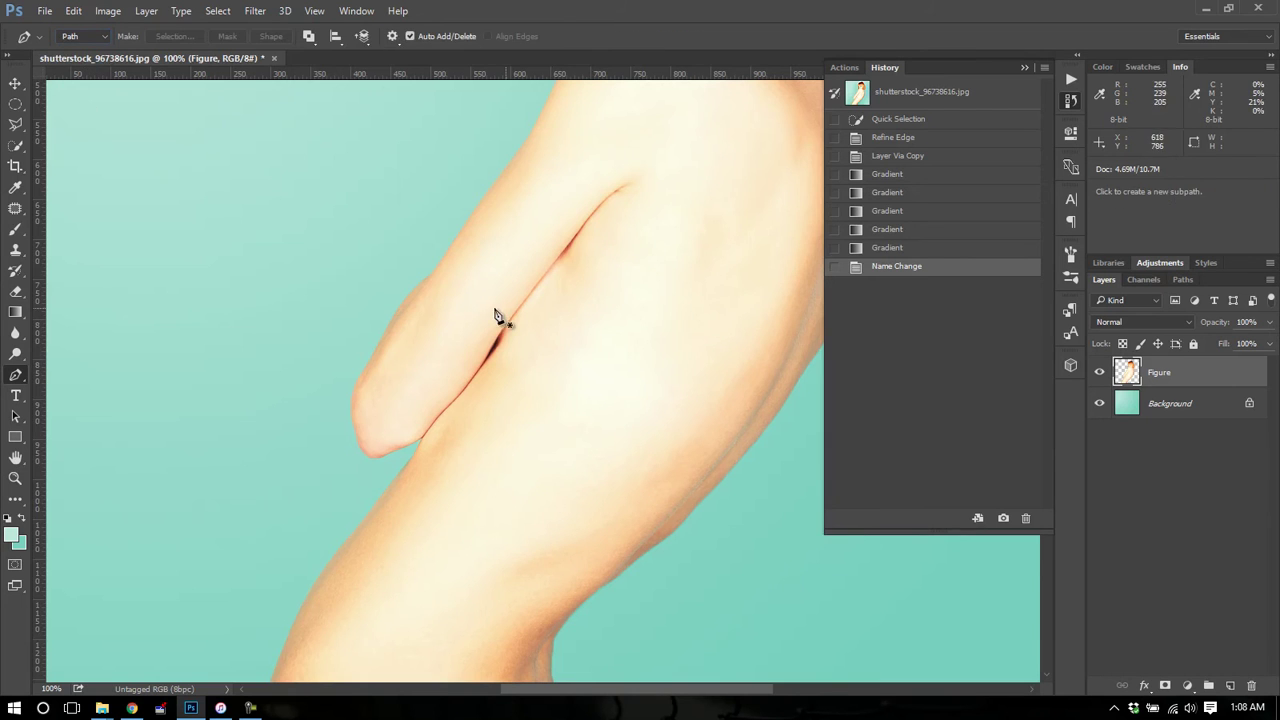
drag(523, 451, 559, 290)
key(z)
click(545, 297)
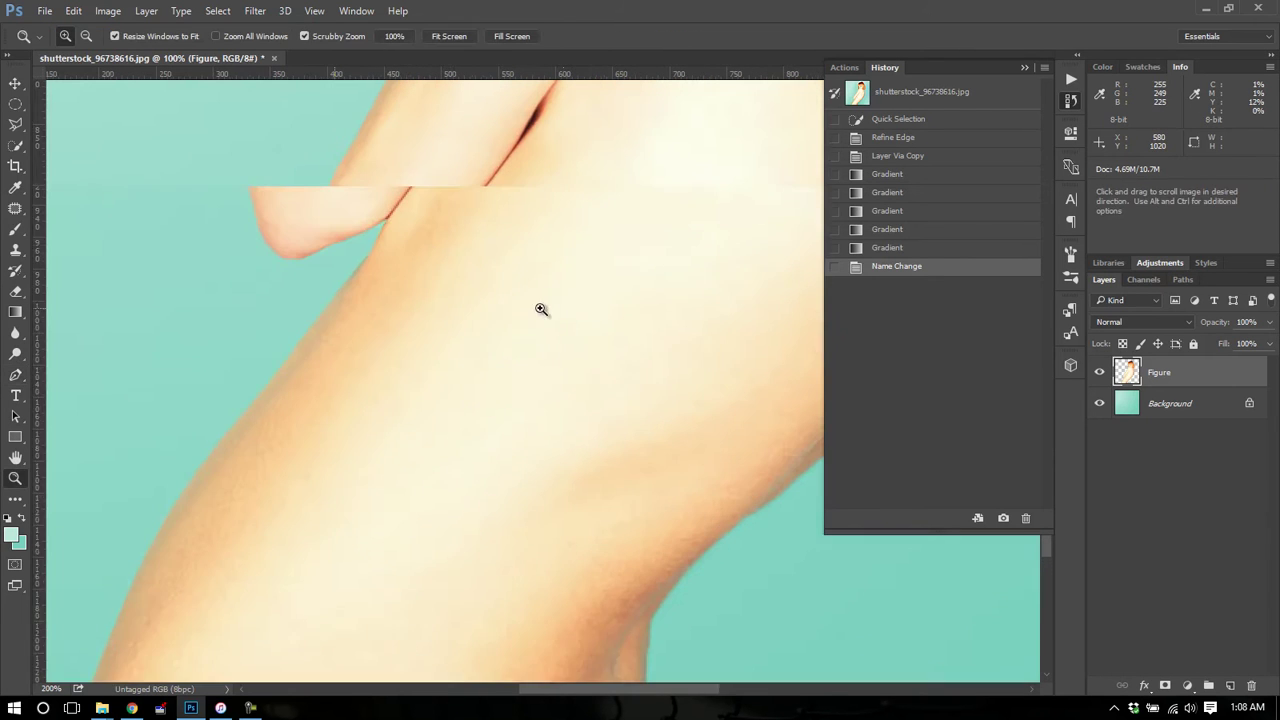
key(p)
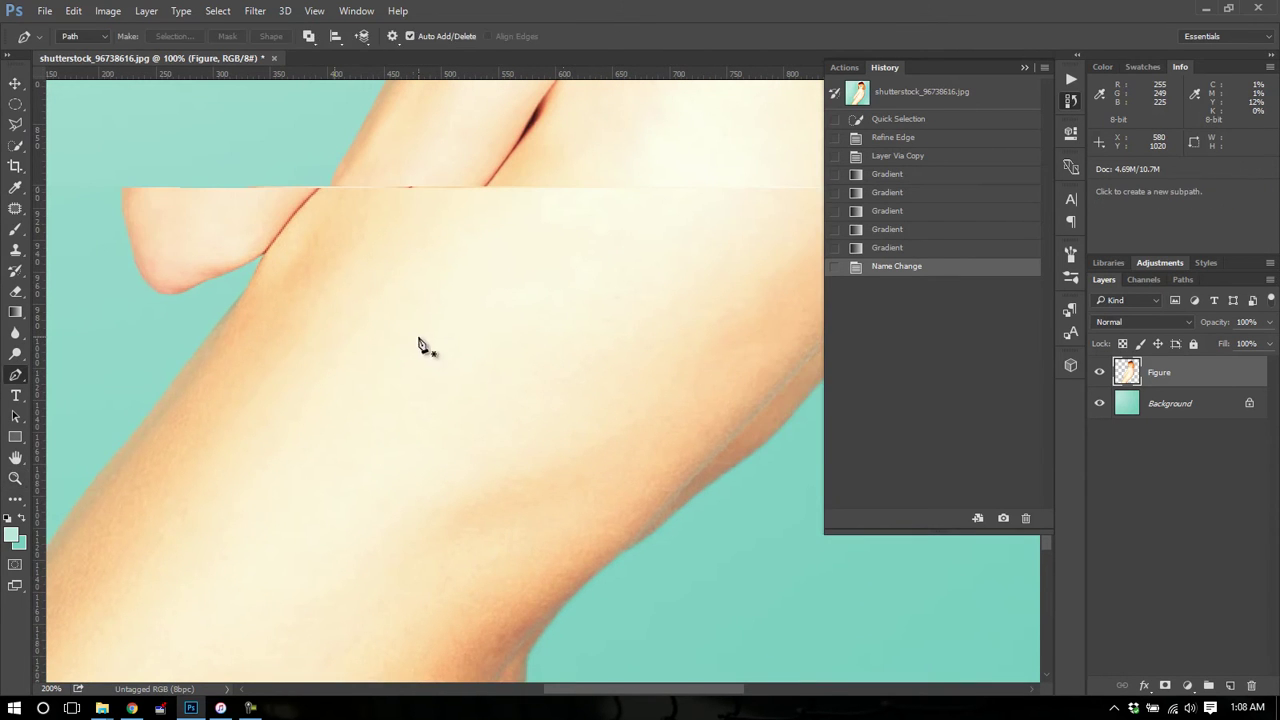
Step: Start the band path at the torso's left edge and curve it across to the right edge
click(194, 344)
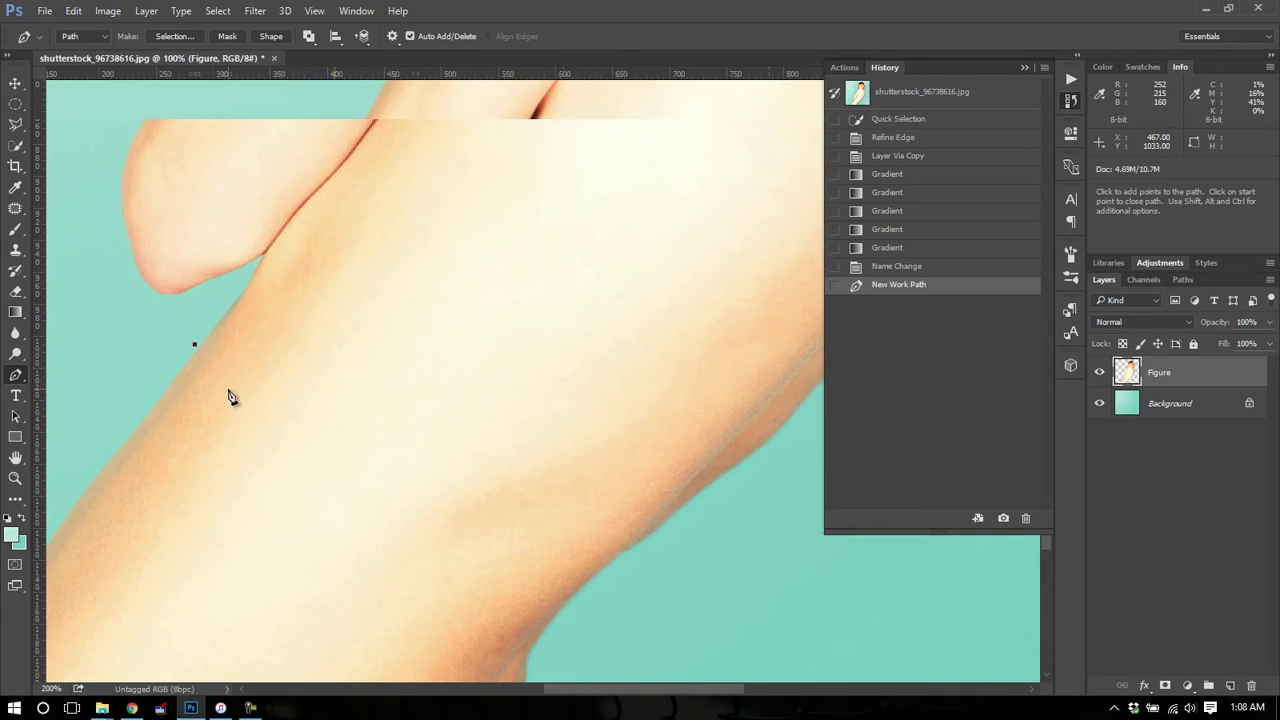
drag(232, 394, 276, 410)
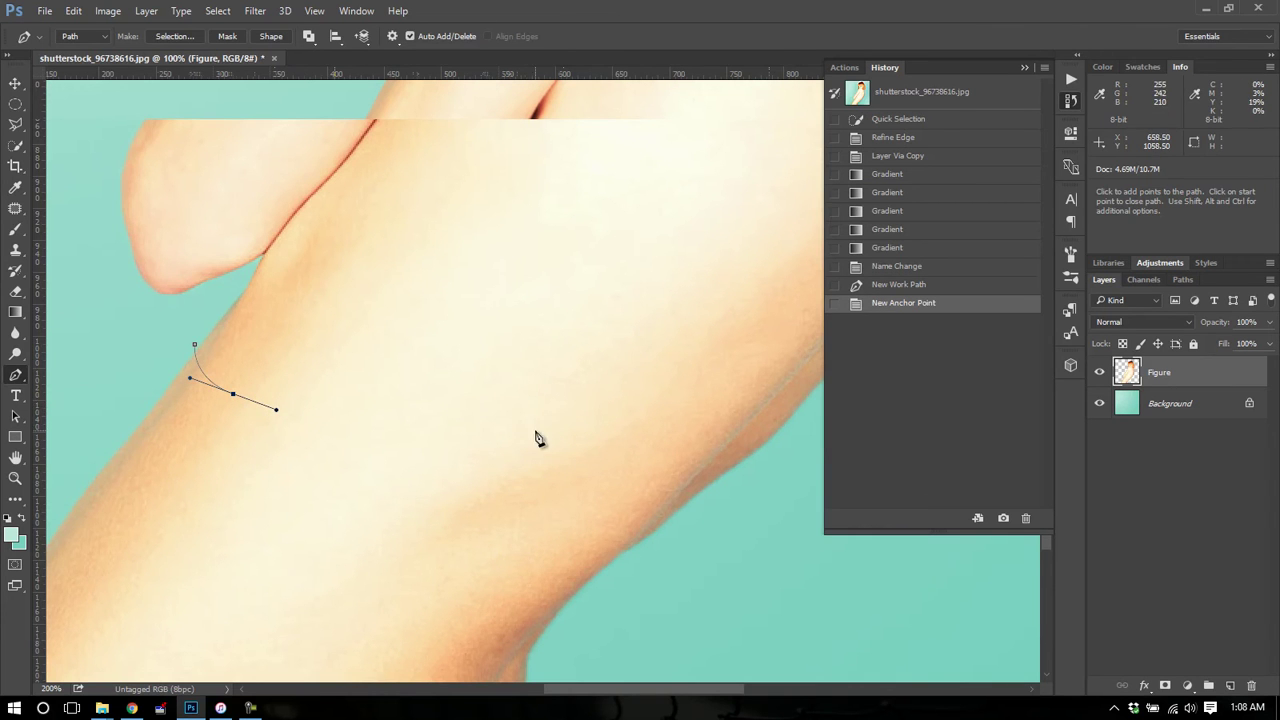
drag(549, 434, 607, 434)
mouse_move(686, 431)
mouse_down()
mouse_move(606, 474)
mouse_move(731, 418)
mouse_move(712, 450)
mouse_move(694, 448)
mouse_up()
key(ctrl+z)
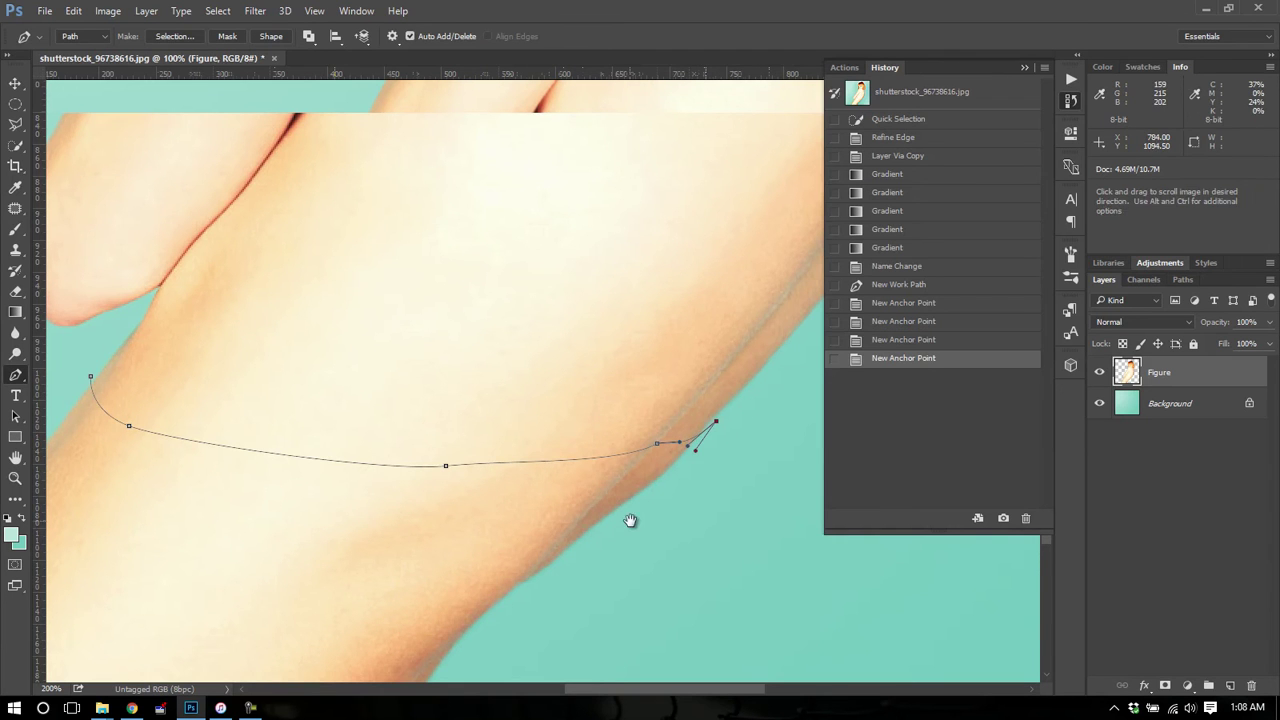
drag(623, 523, 711, 434)
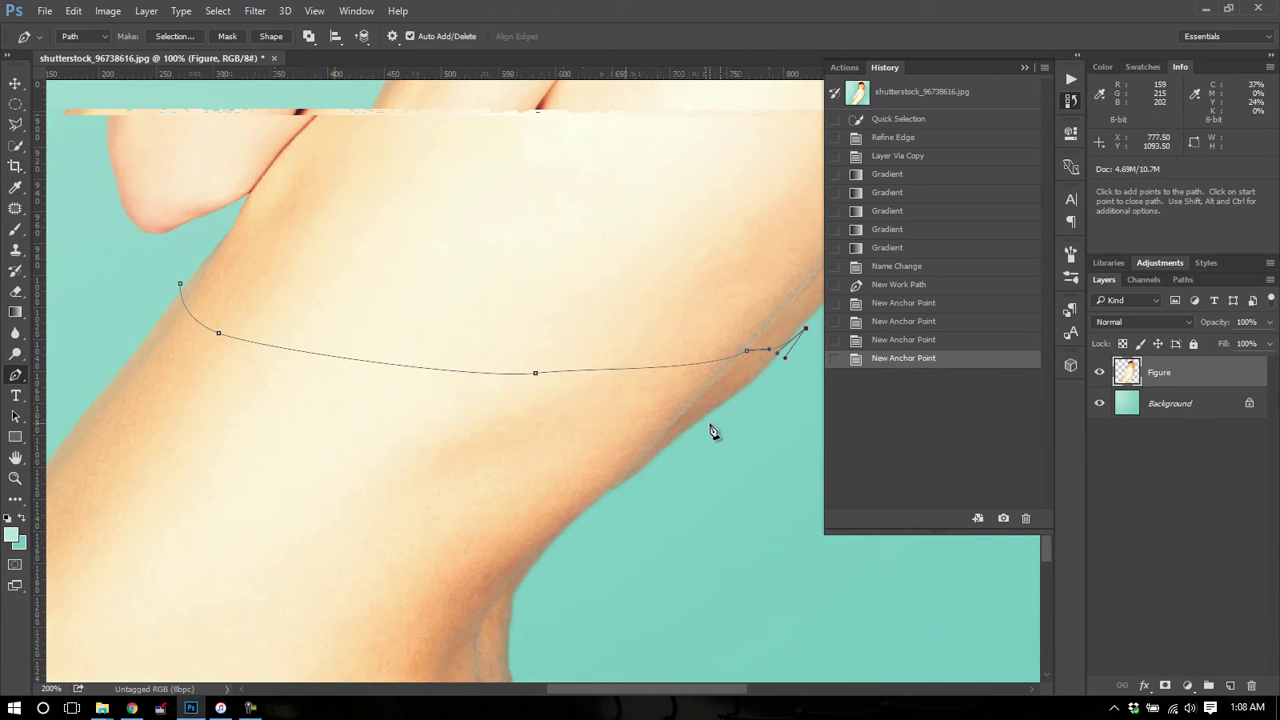
click(702, 426)
drag(701, 428, 660, 437)
Step: Curve the band's other edge back across the torso and close the path at its start
drag(615, 443, 583, 446)
key(space)
drag(437, 460, 459, 424)
drag(292, 380, 268, 373)
drag(237, 321, 242, 294)
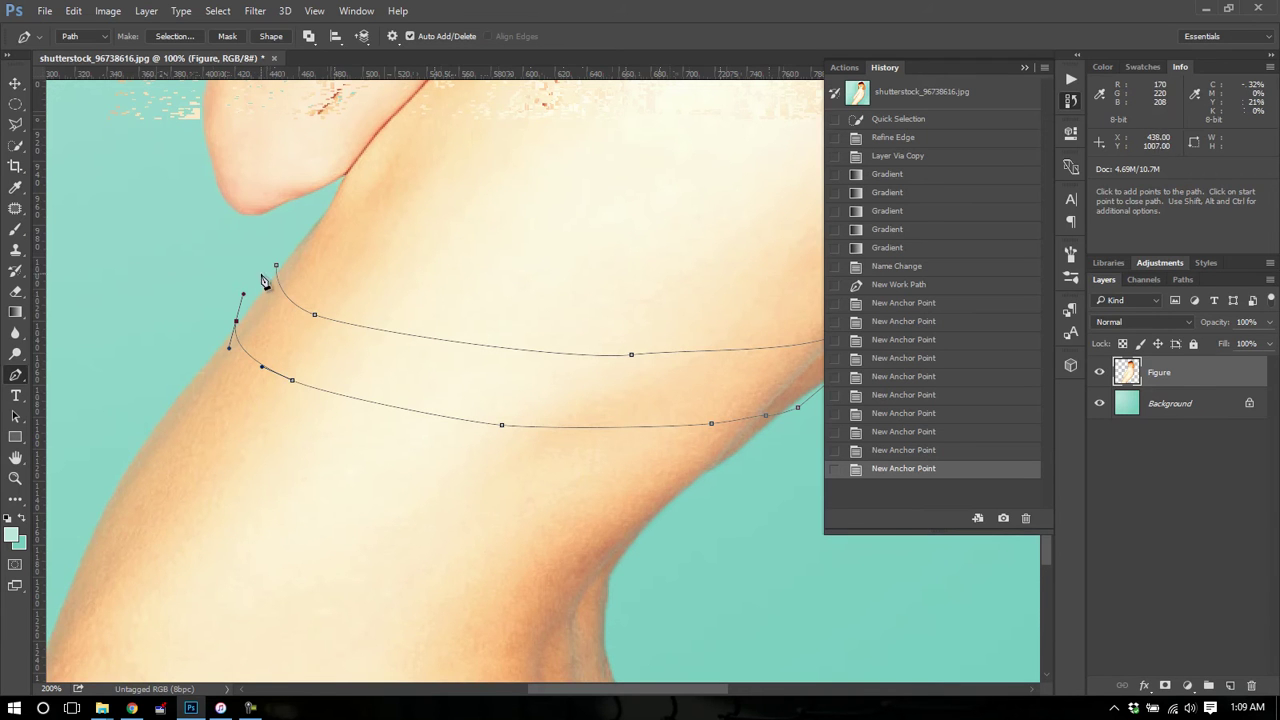
click(276, 267)
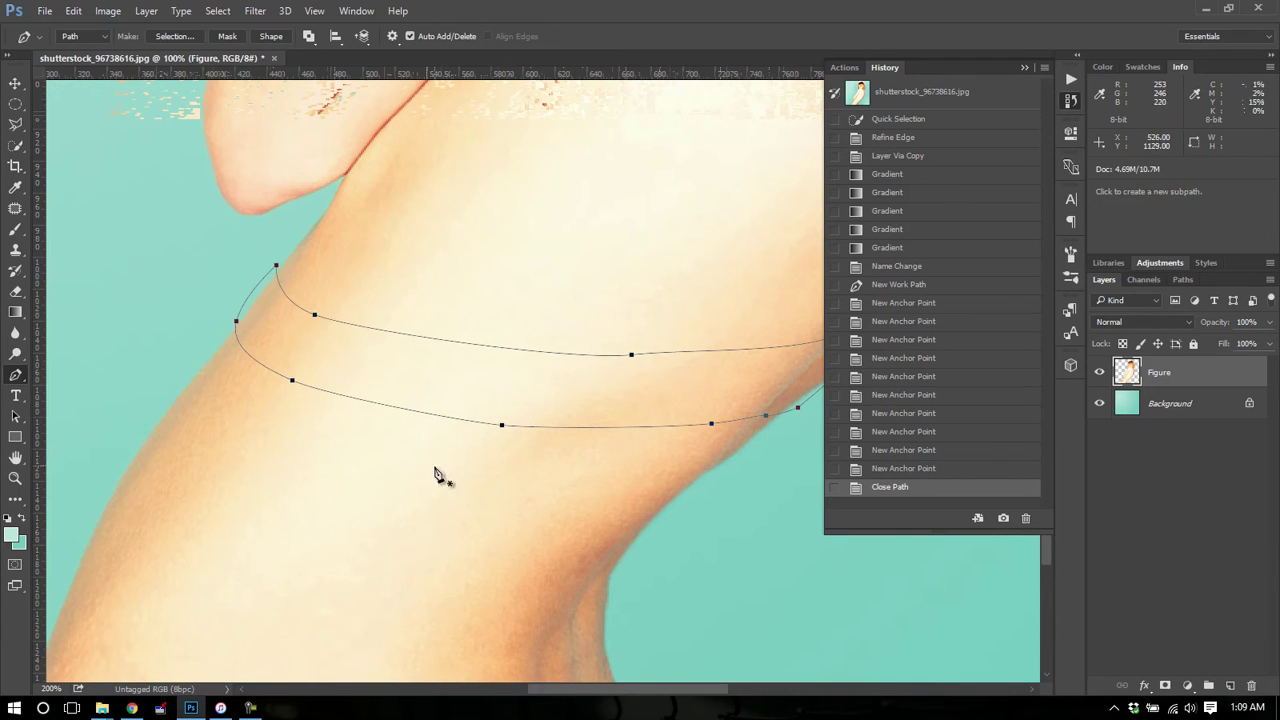
Step: Pan up to the folded arm and start a second band path curving across it
drag(422, 333, 414, 463)
drag(494, 209, 466, 448)
drag(448, 397, 480, 486)
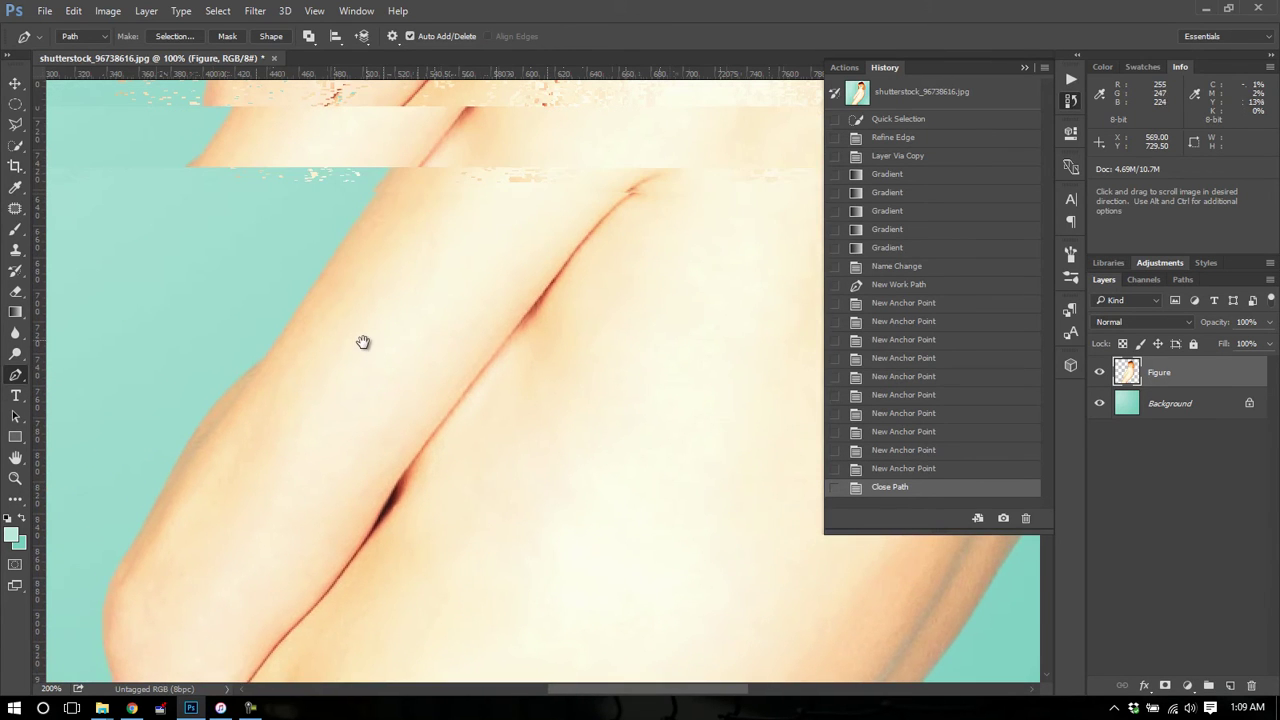
drag(360, 346, 366, 403)
drag(357, 293, 360, 383)
click(353, 371)
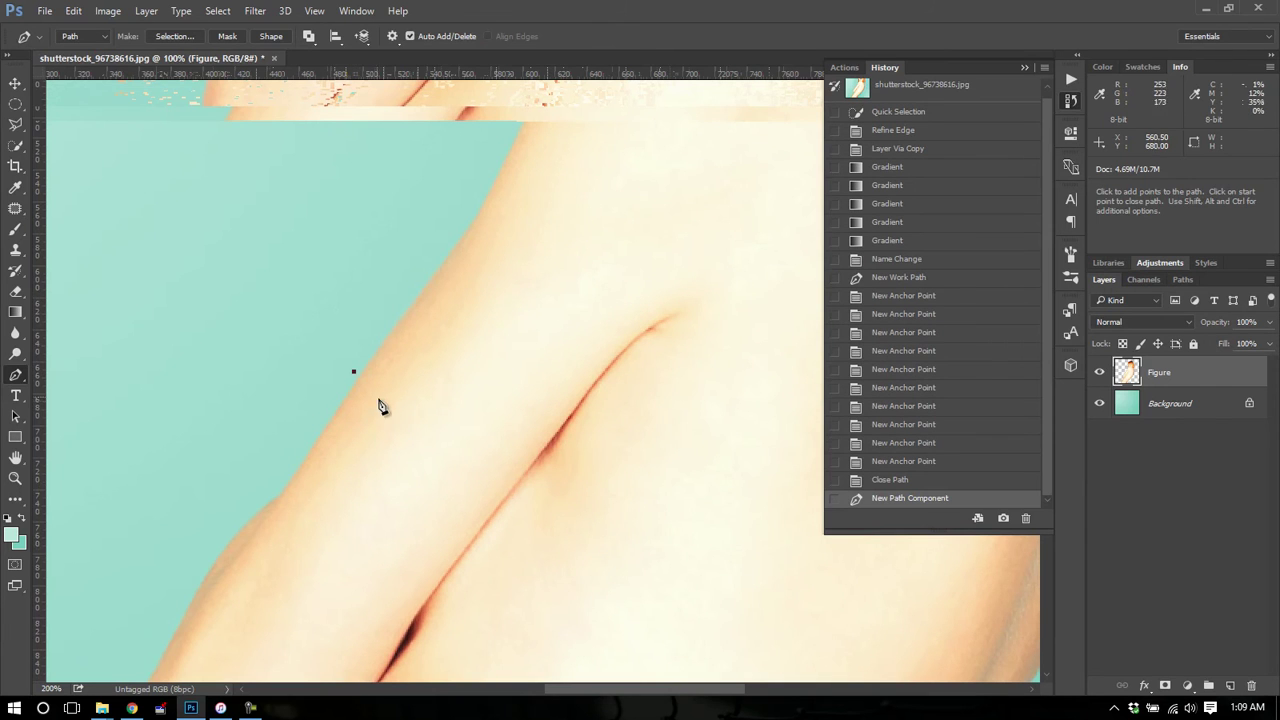
click(547, 446)
drag(552, 452, 600, 469)
Step: Extend the second band to the back's right edge and curve its lower edge back
drag(683, 489, 446, 506)
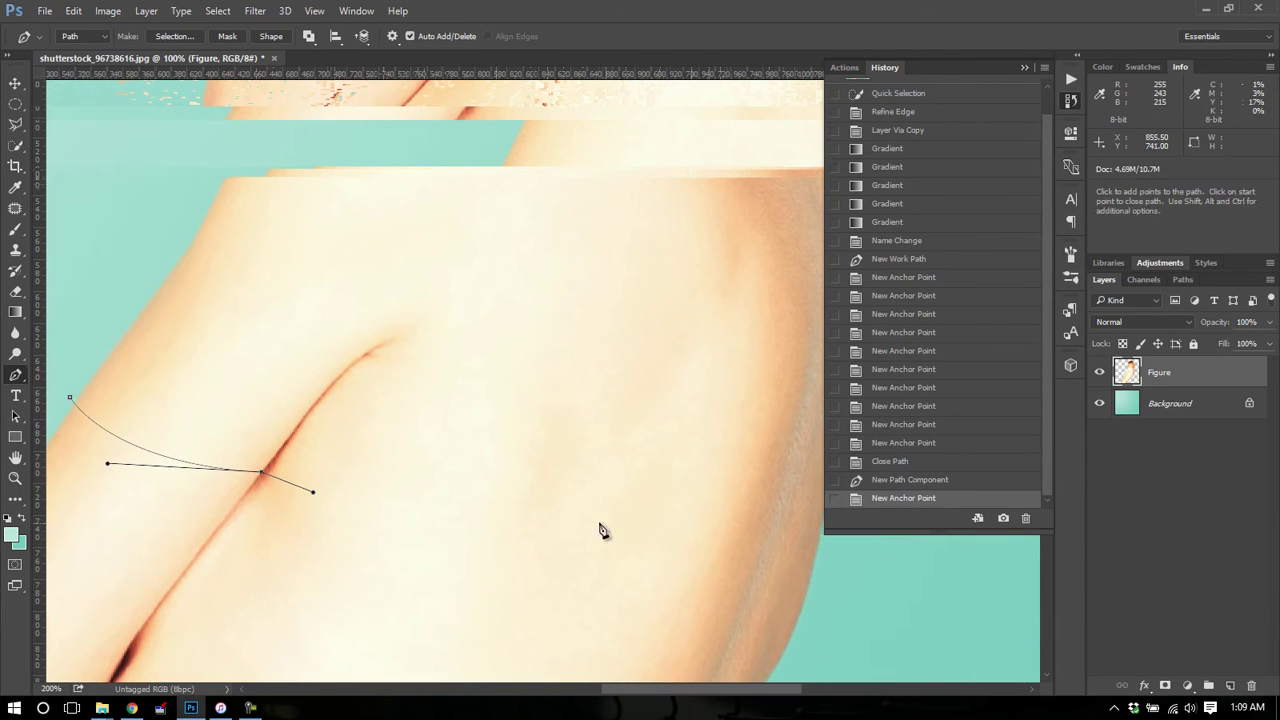
drag(755, 503, 791, 471)
click(786, 496)
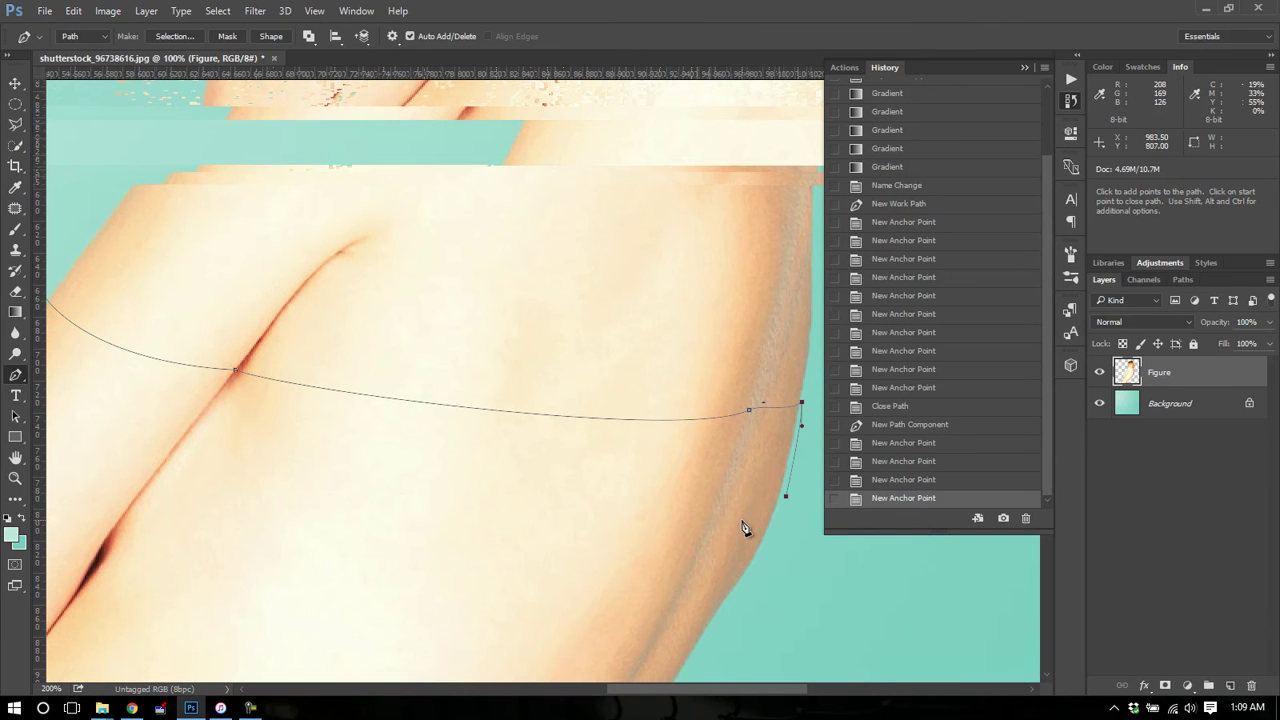
drag(768, 508, 705, 517)
drag(686, 524, 659, 521)
Step: Curve the lower edge up to the arm's outer side, close the path, and zoom out to 66.7%
drag(489, 494, 673, 500)
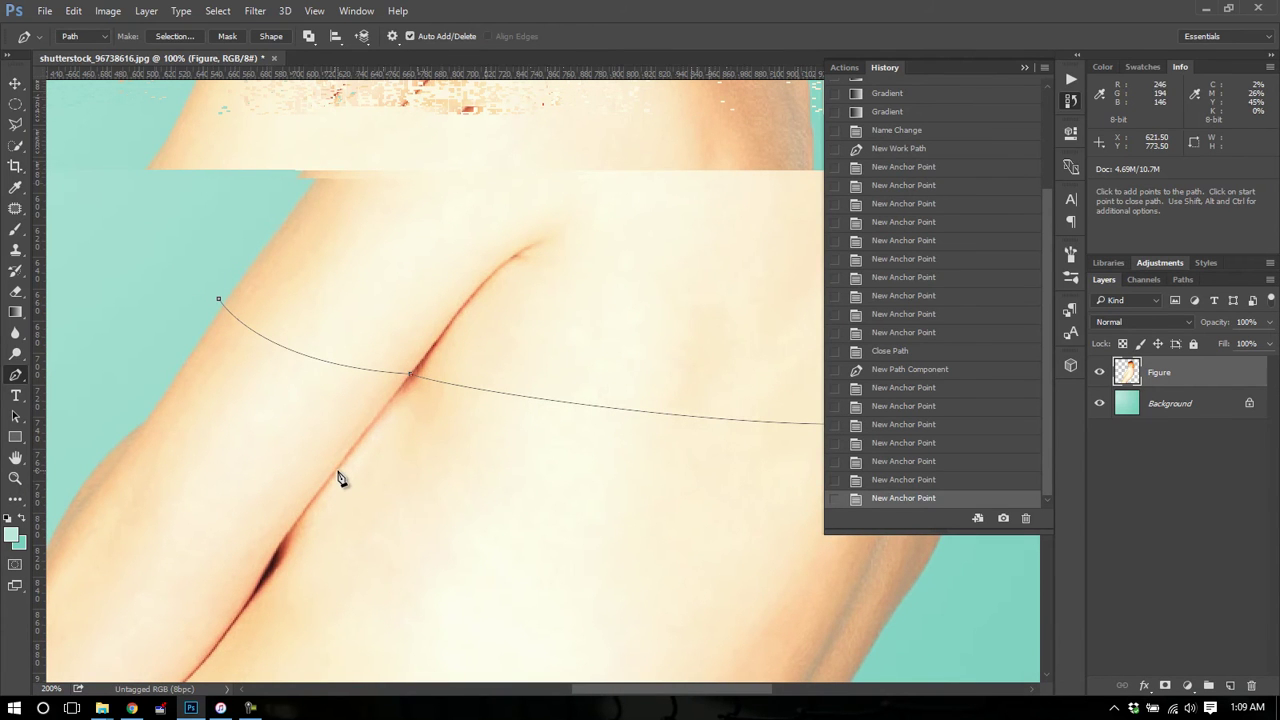
drag(338, 472, 301, 443)
key(ctrl+z)
drag(177, 367, 166, 298)
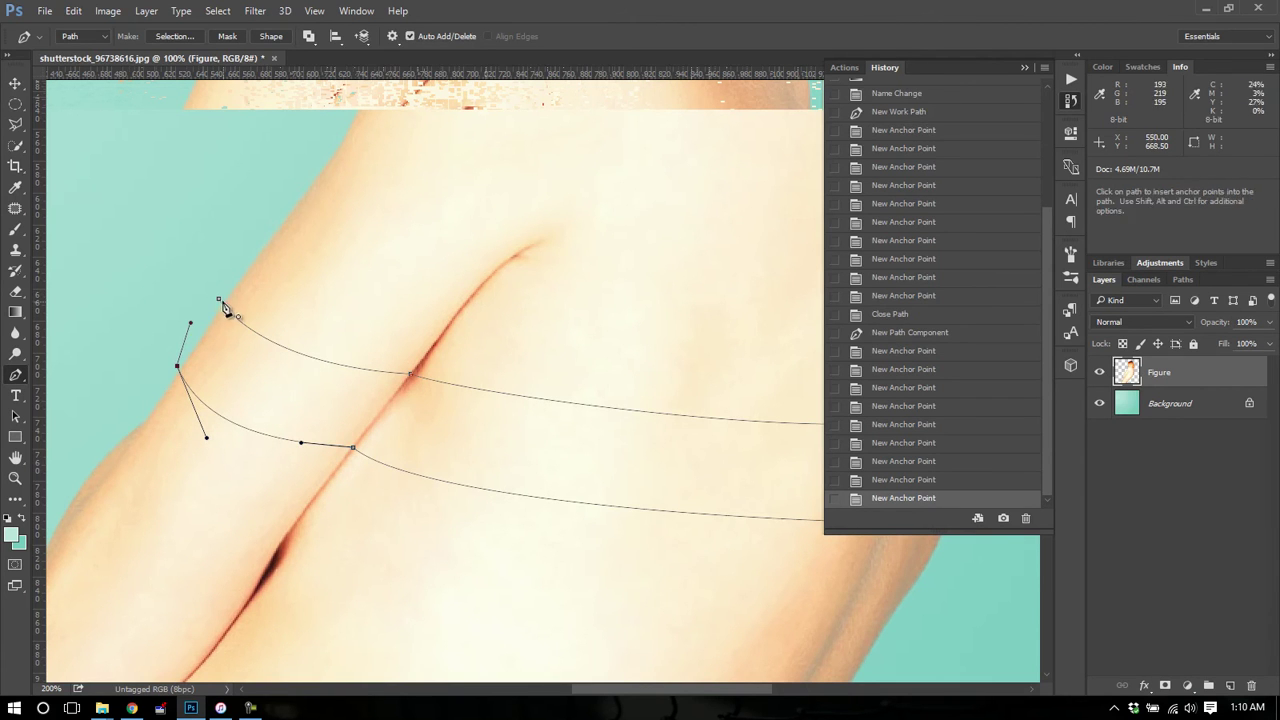
click(218, 299)
key(z)
alt+click(414, 420)
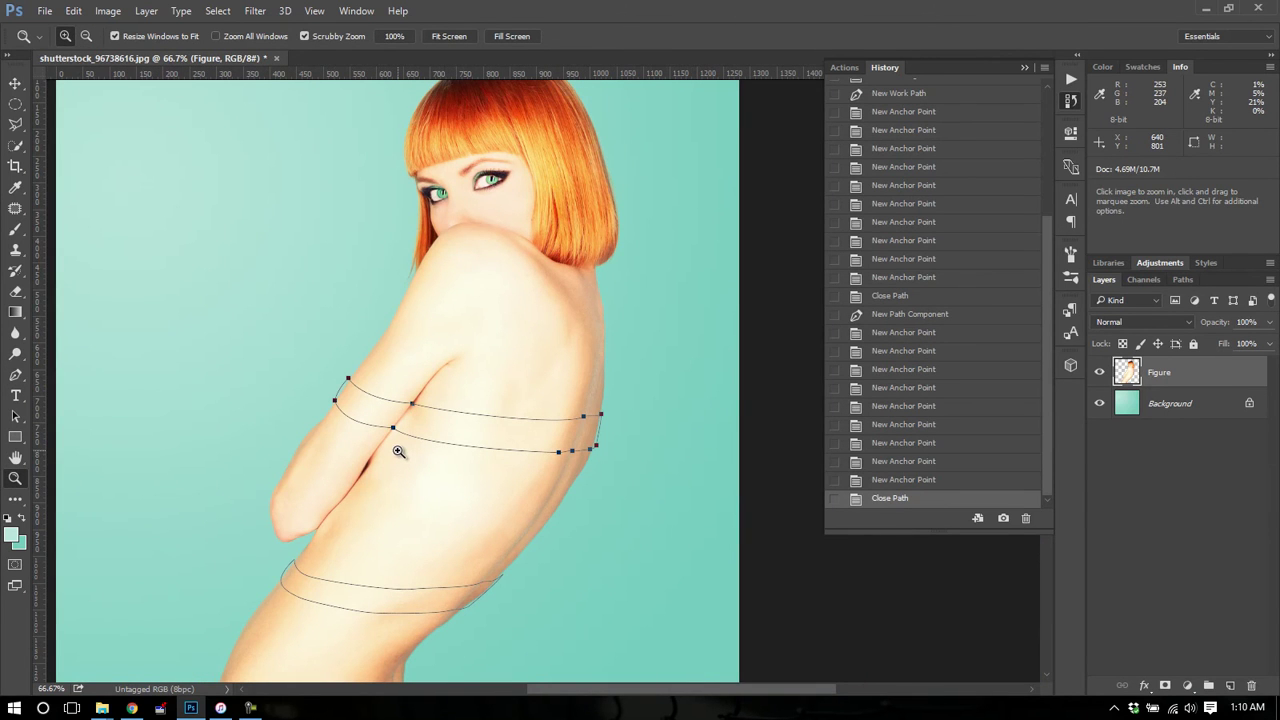
Step: In the Paths panel, load the two bands as a selection, deselect, then pick the Path Selection Tool
drag(400, 535, 421, 442)
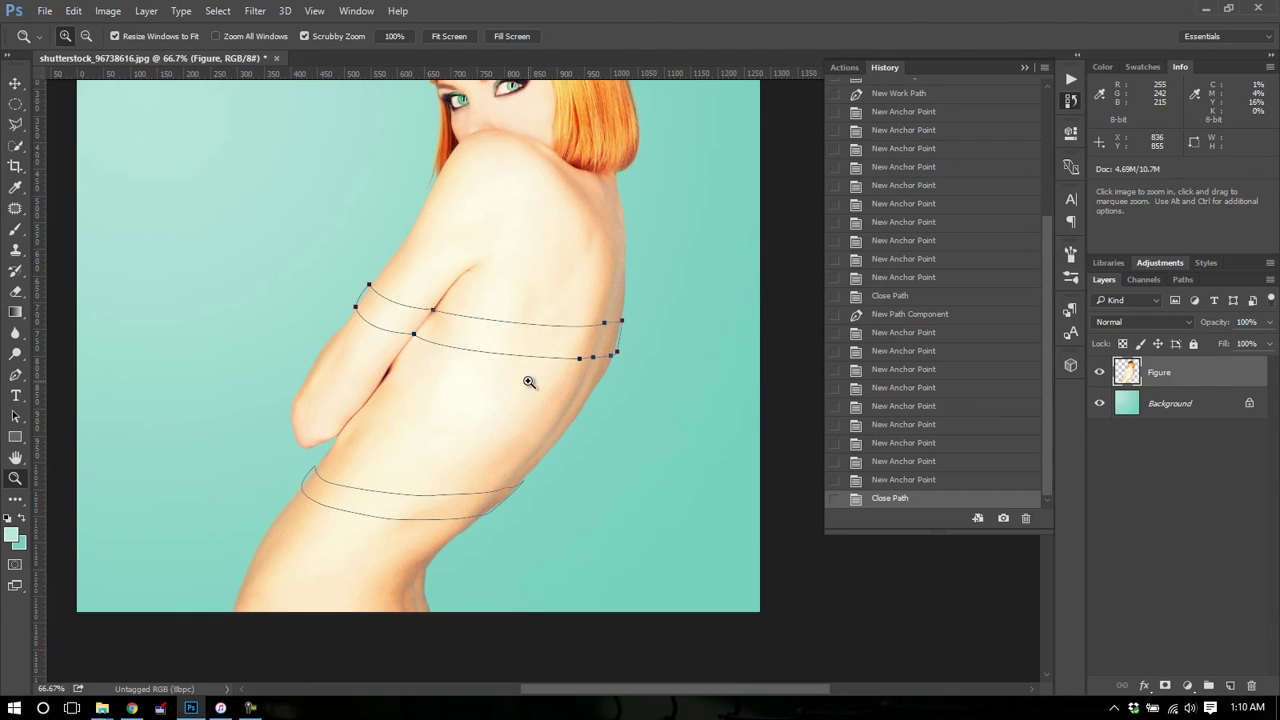
click(1181, 279)
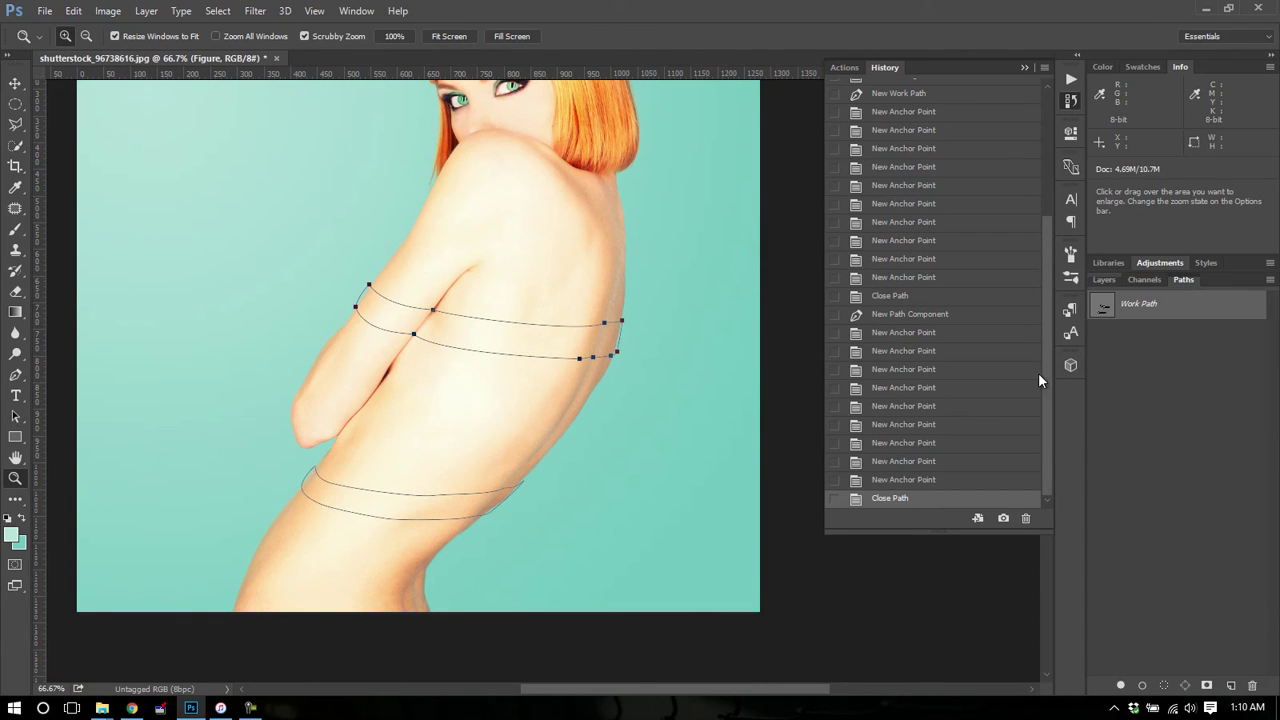
click(1161, 686)
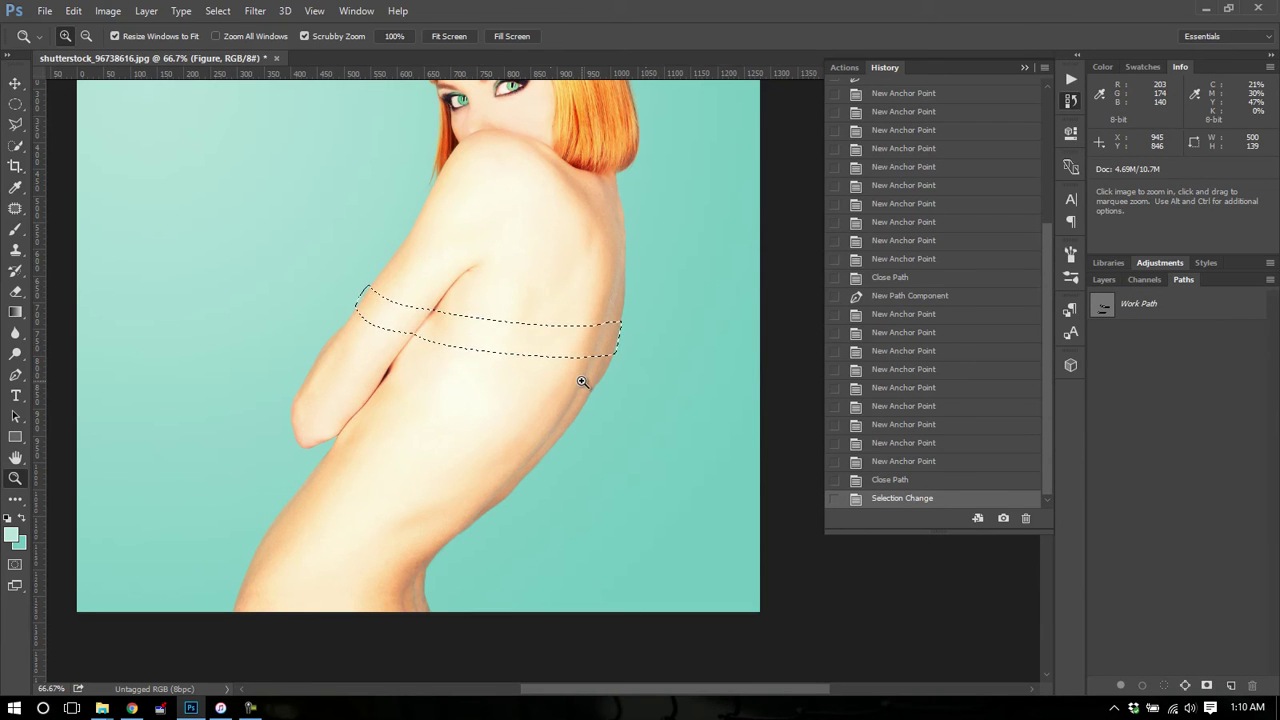
key(ctrl+d)
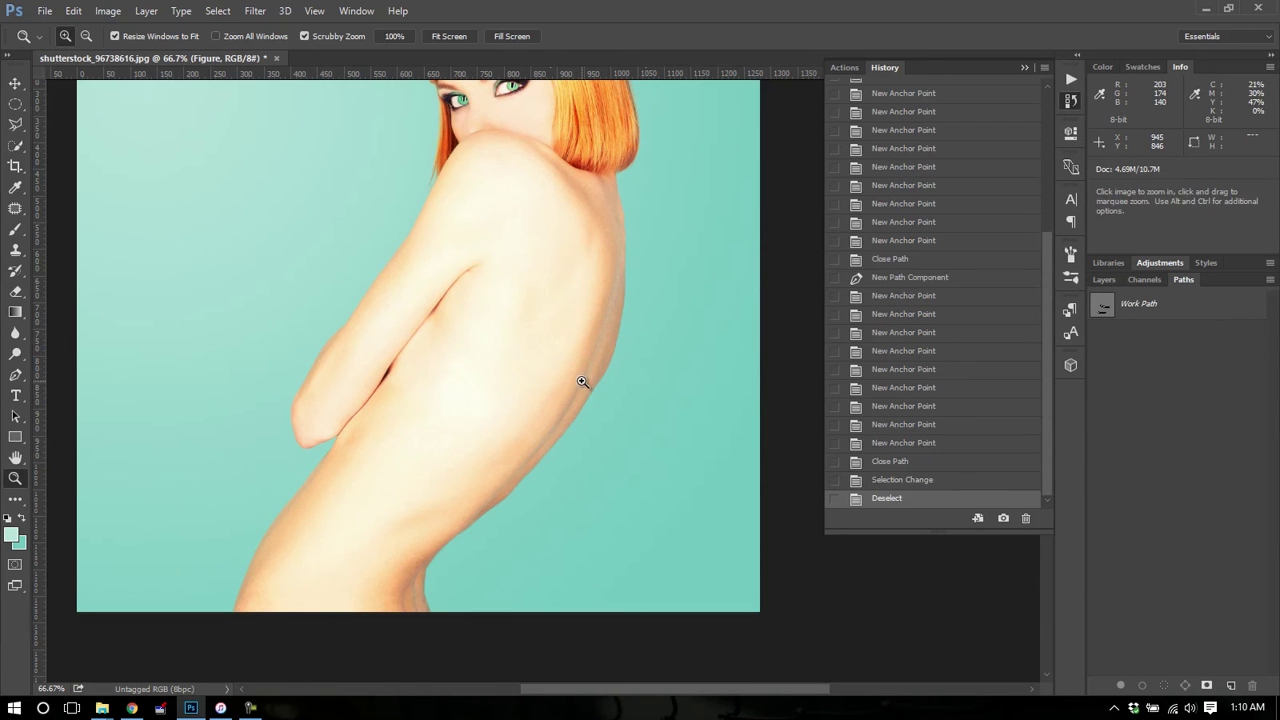
click(1173, 307)
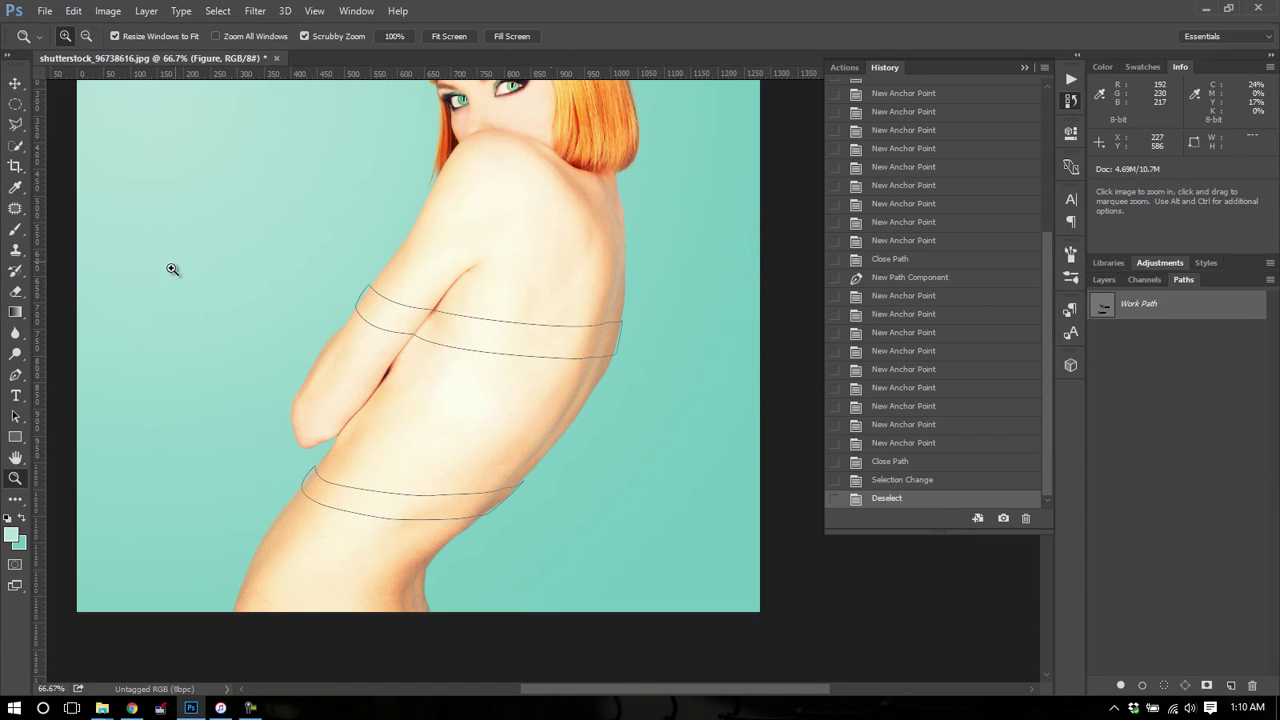
click(14, 417)
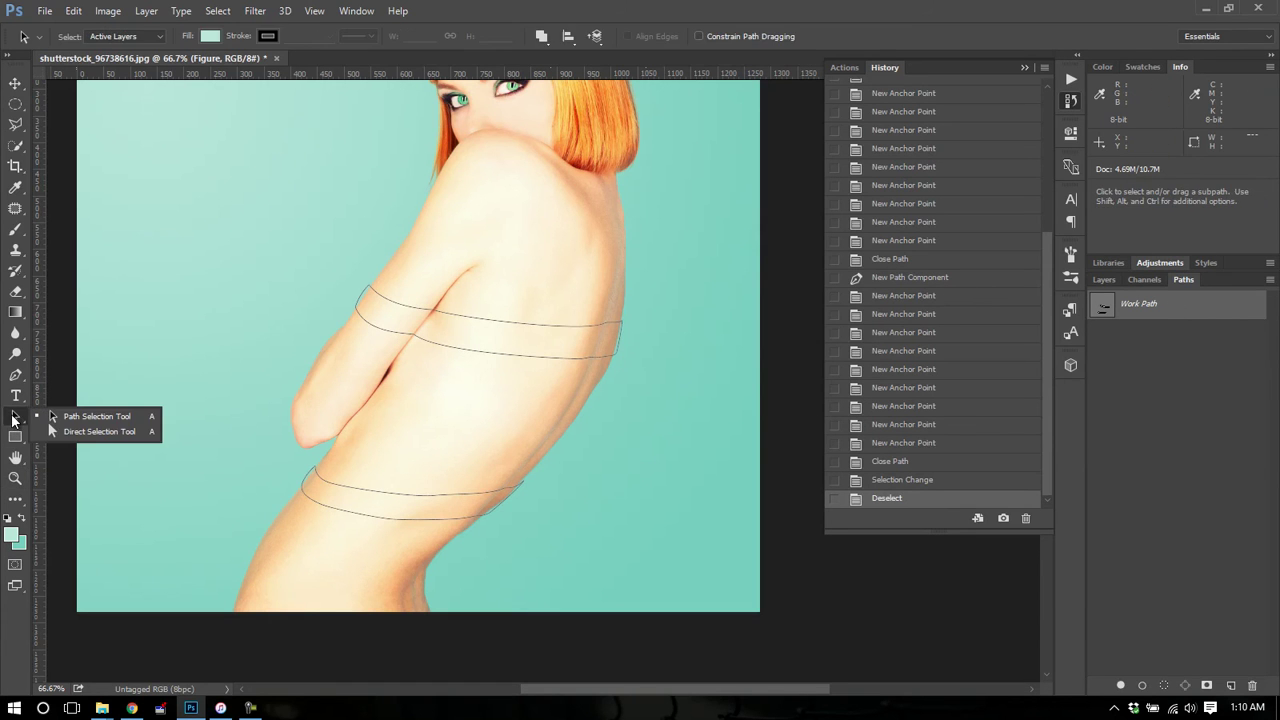
click(50, 418)
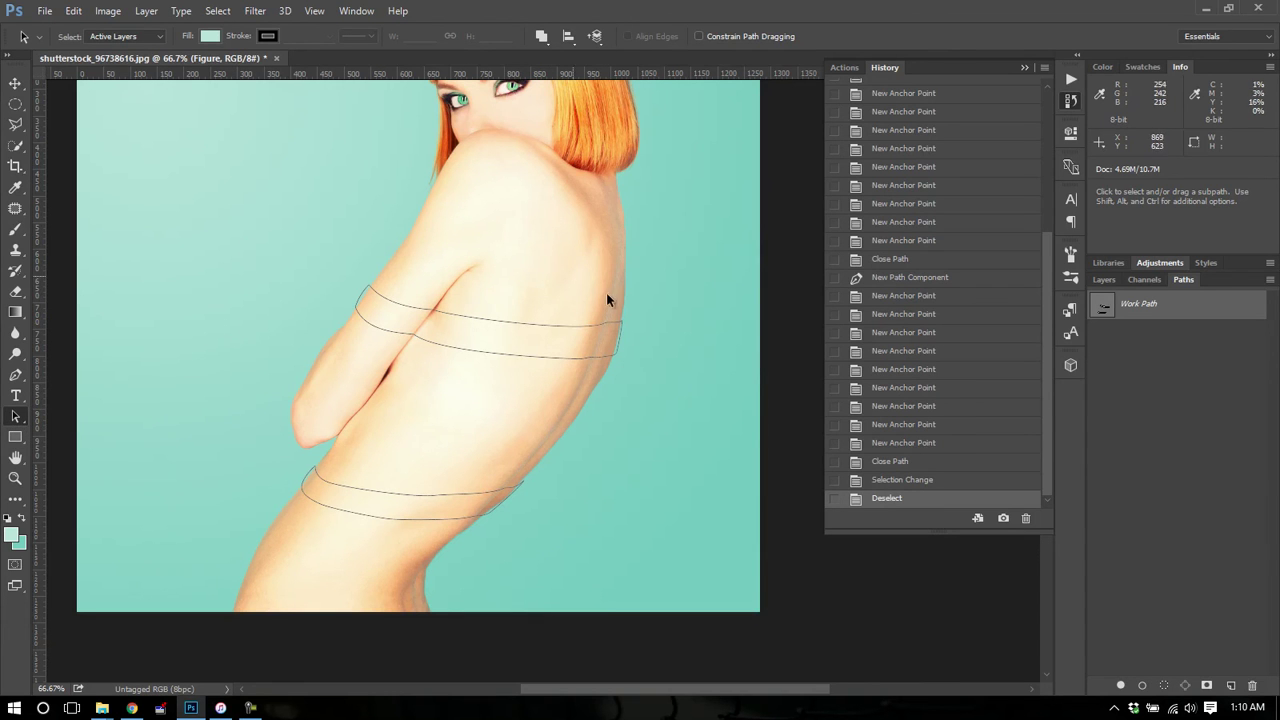
Step: Load the band paths as a selection, invert it, and add a layer mask to the Figure layer
click(1164, 686)
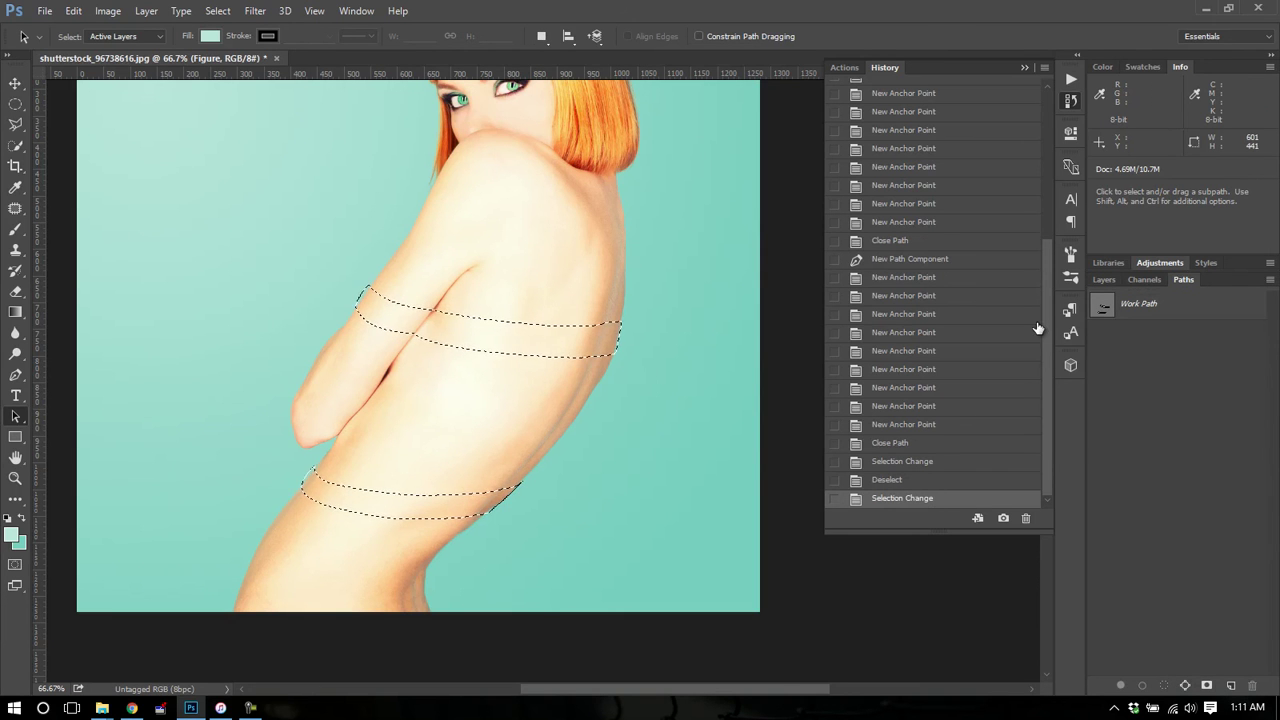
click(1102, 279)
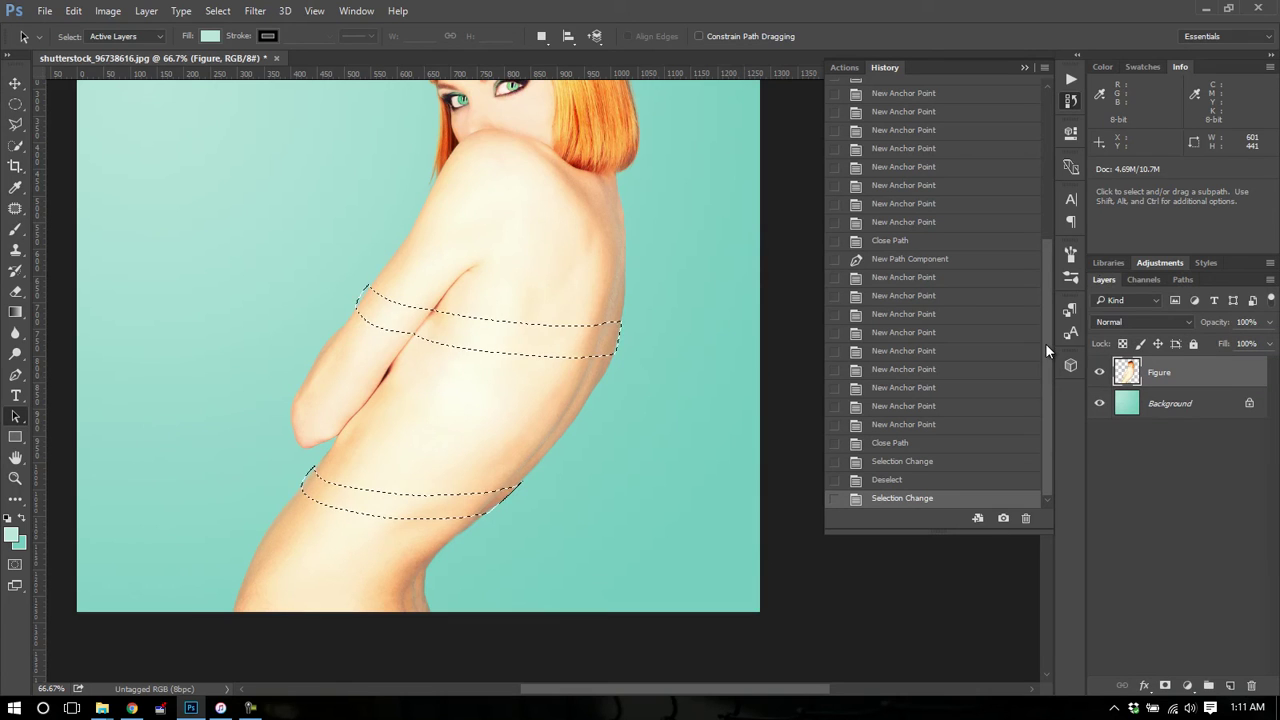
key(z)
alt+click(522, 365)
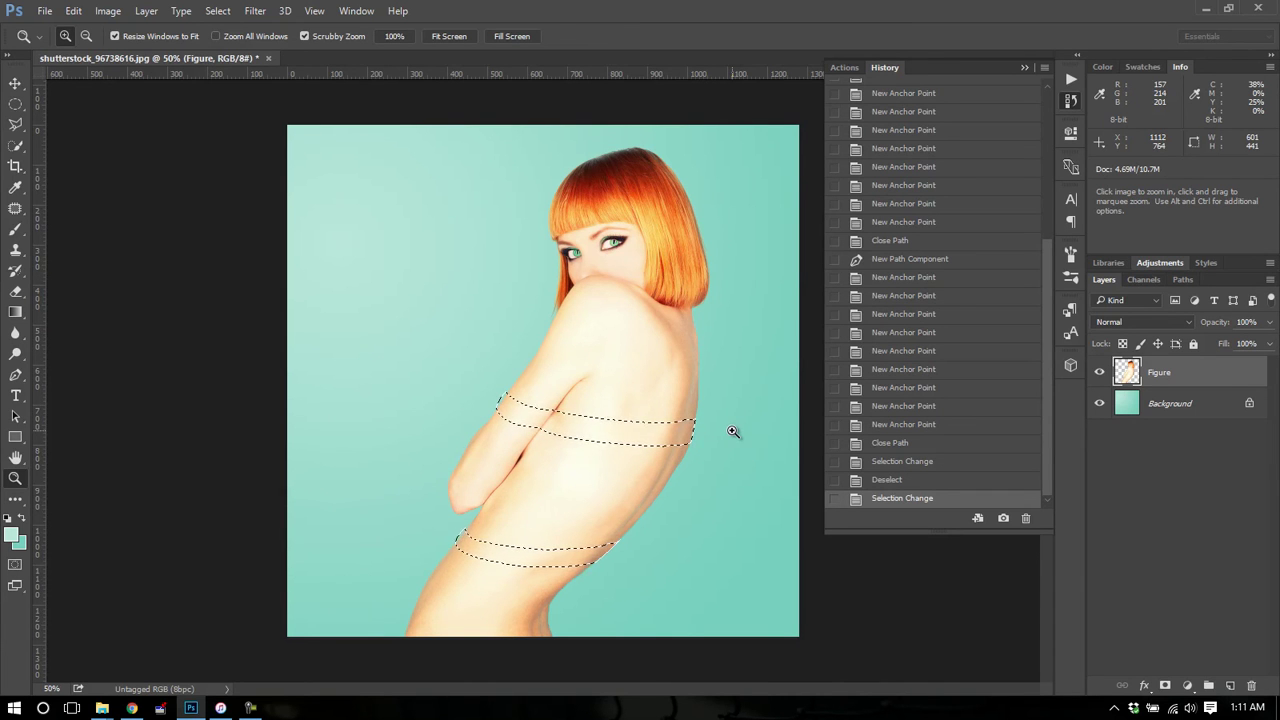
key(ctrl+shift+i)
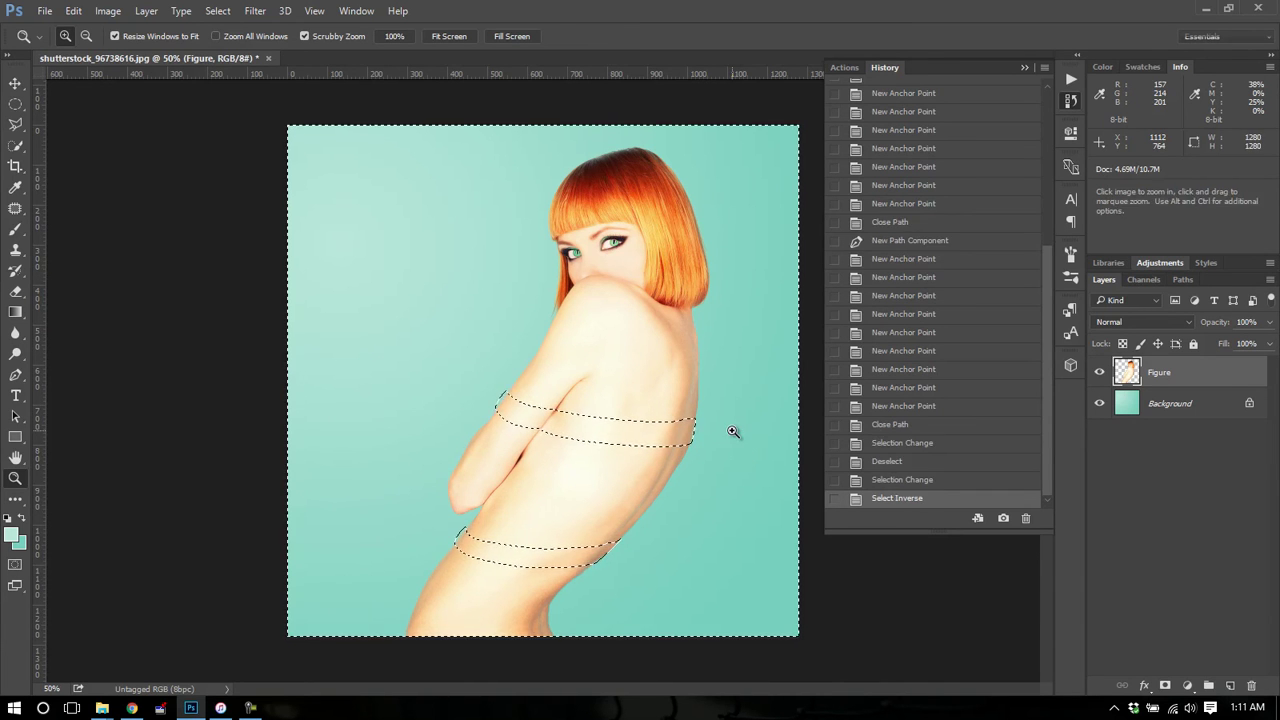
click(217, 11)
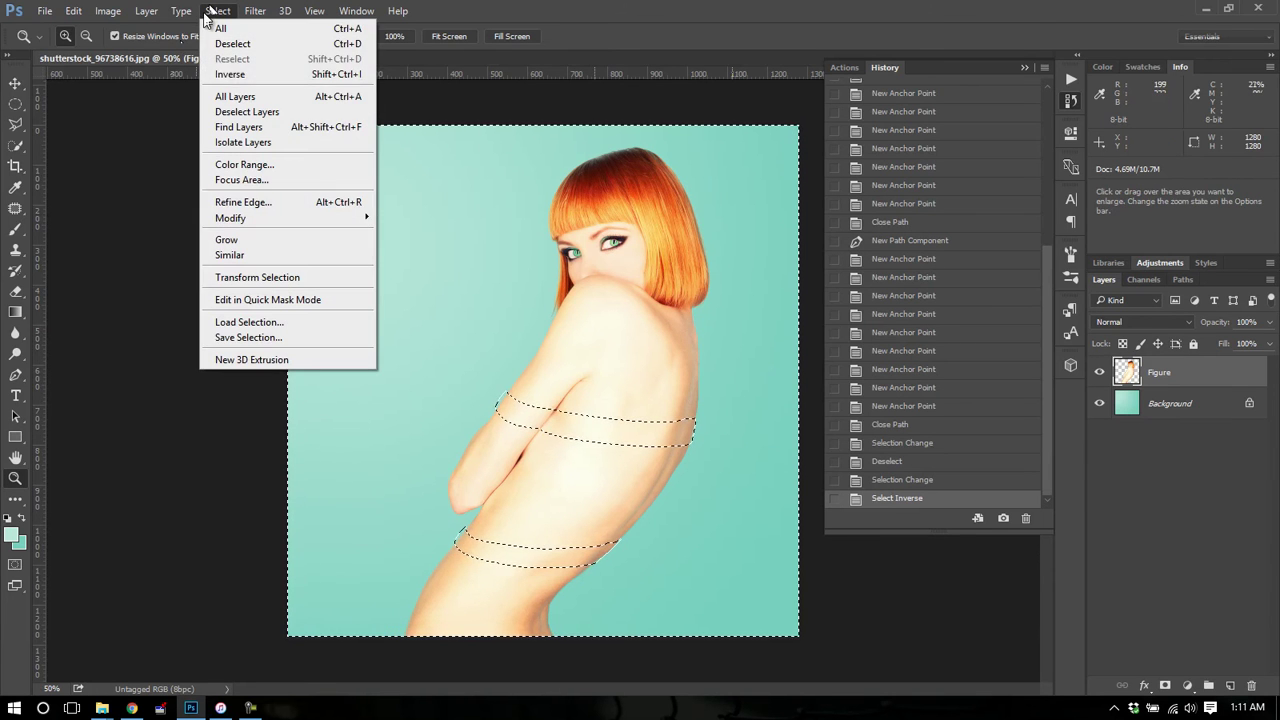
click(217, 11)
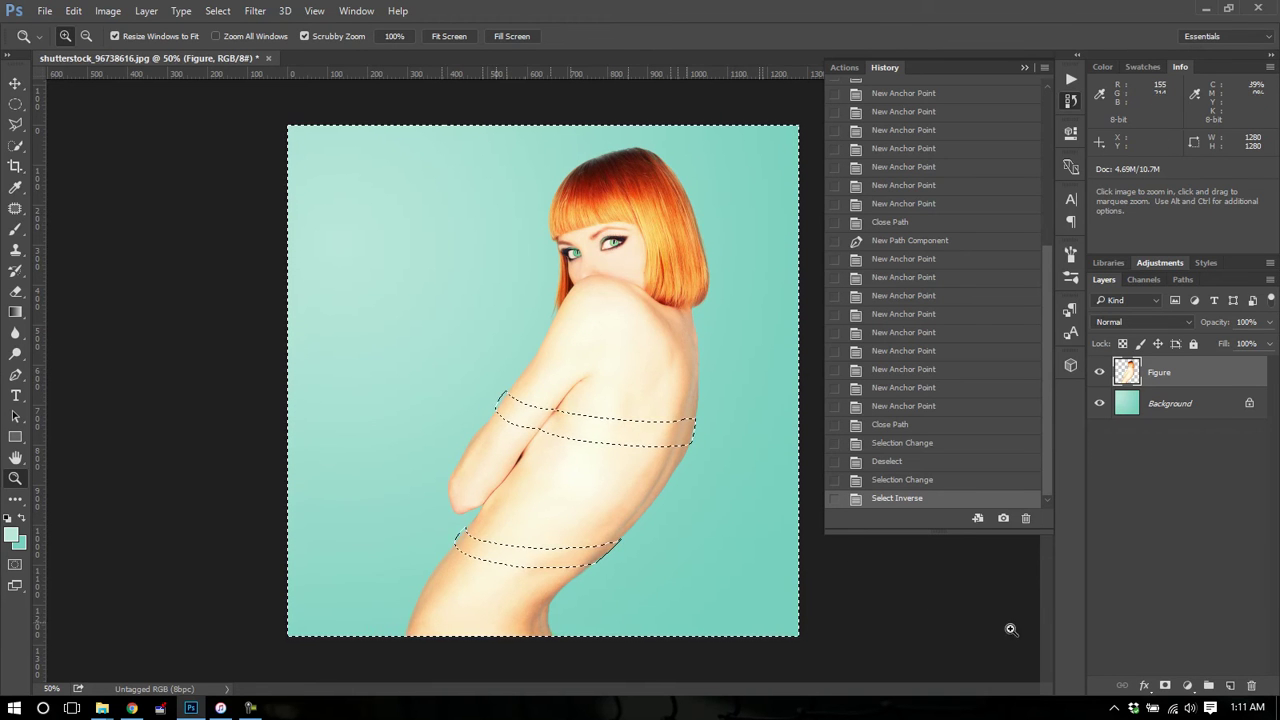
click(1164, 686)
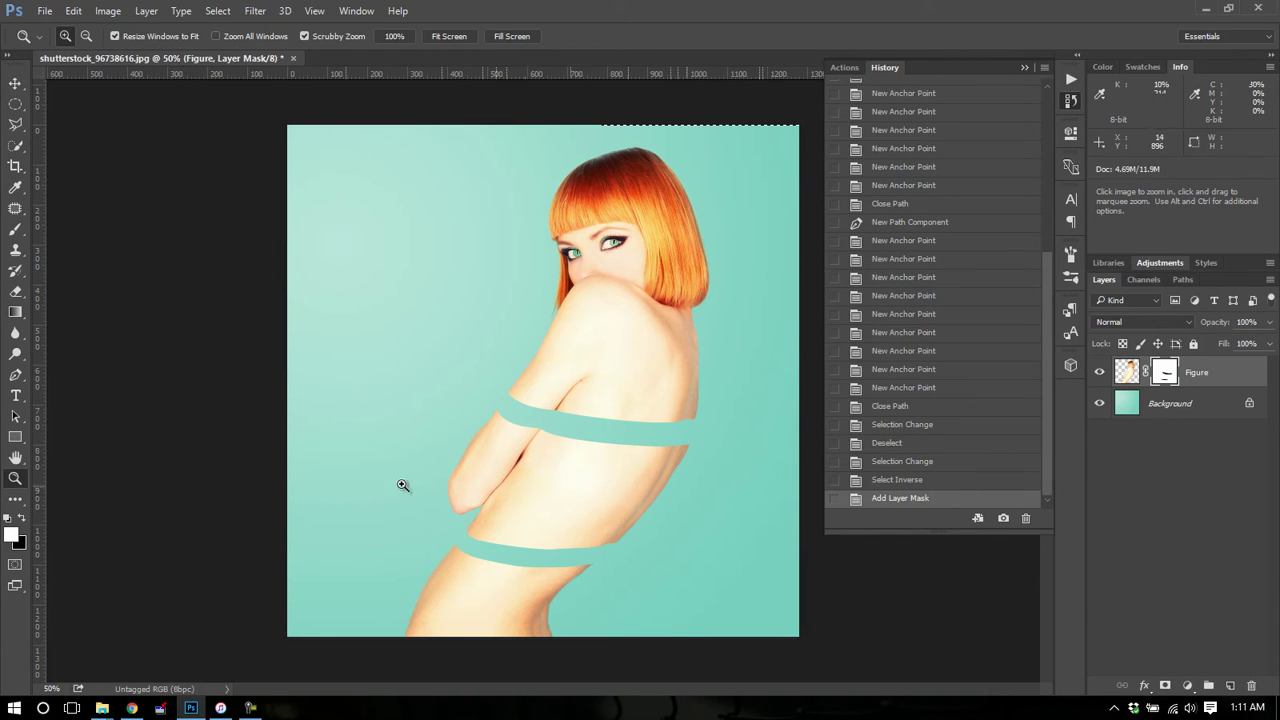
Step: Zoom in on the cut-out bands to inspect them, then return to 100%
click(601, 460)
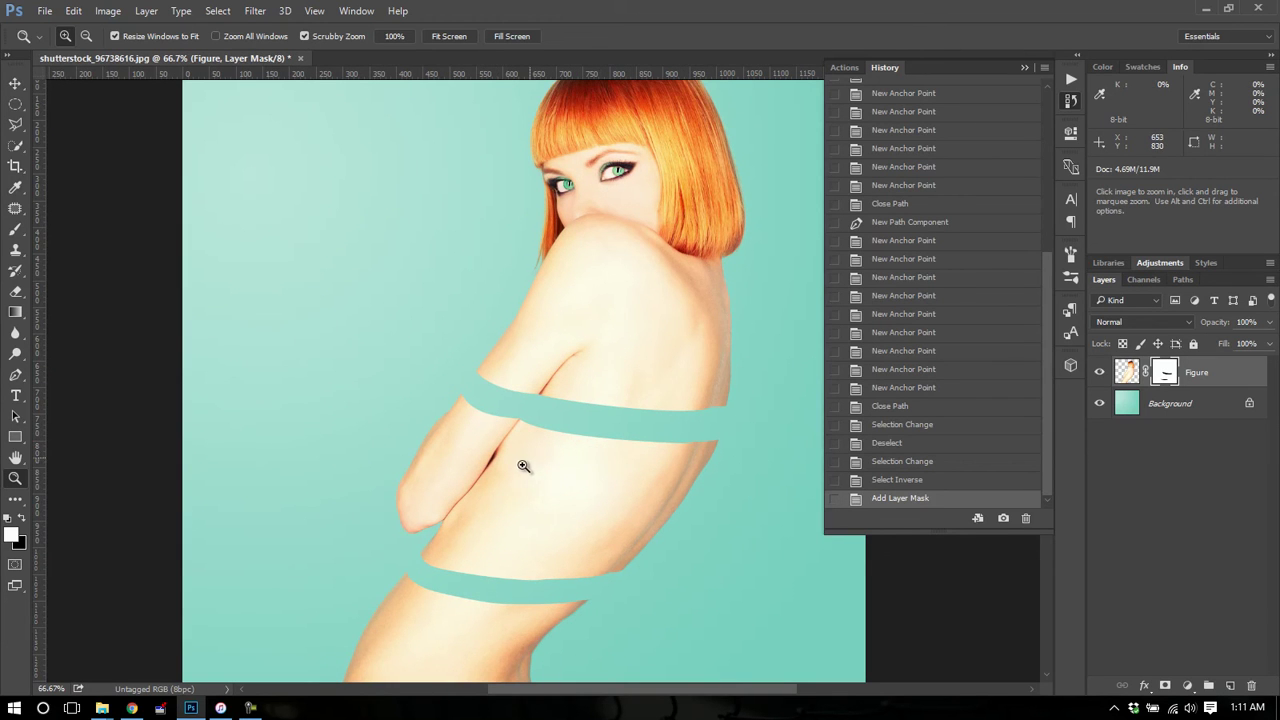
scroll(512, 504, down, 3)
click(512, 504)
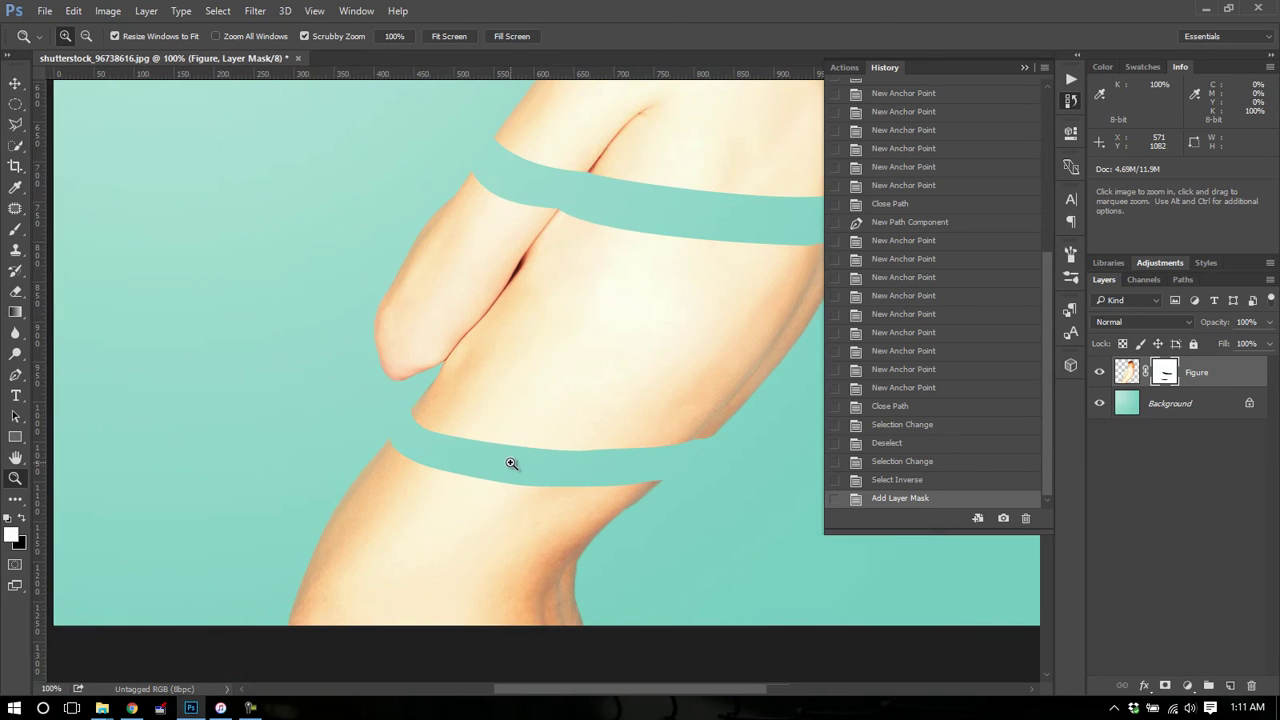
click(512, 468)
alt+click(512, 468)
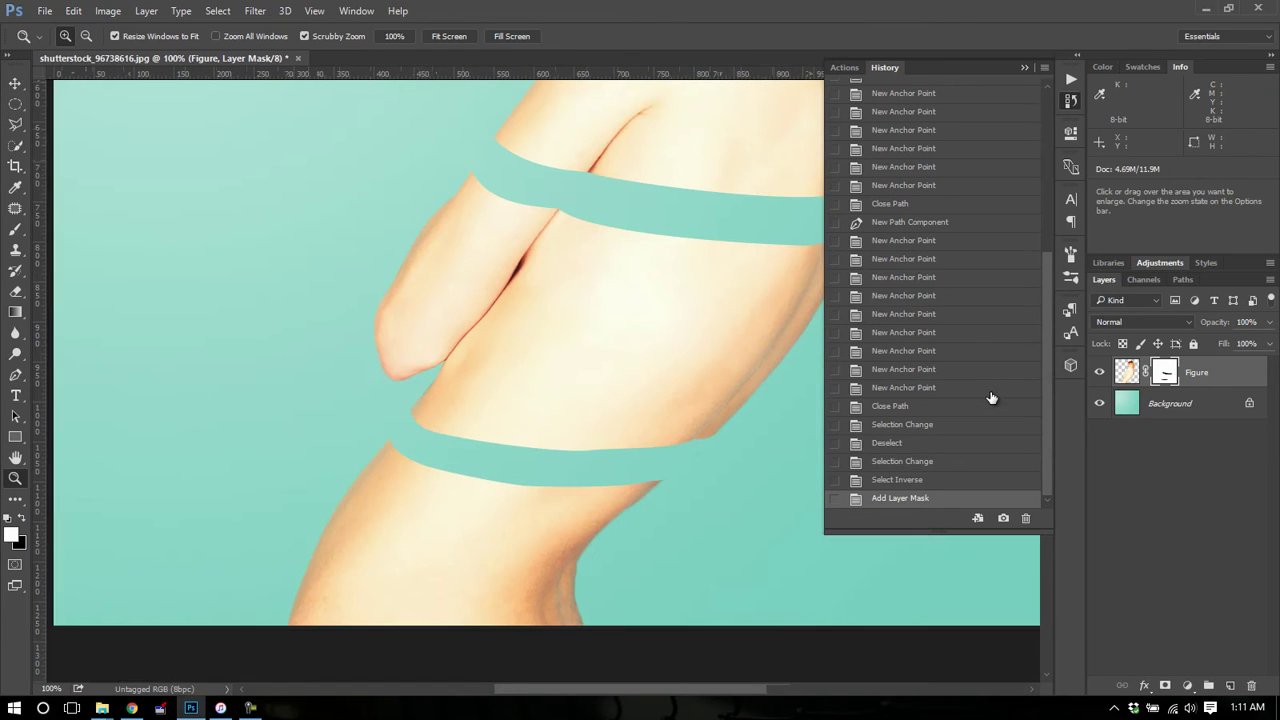
Step: Add a new empty Layer 1 between the Figure layer and the Background
click(1229, 686)
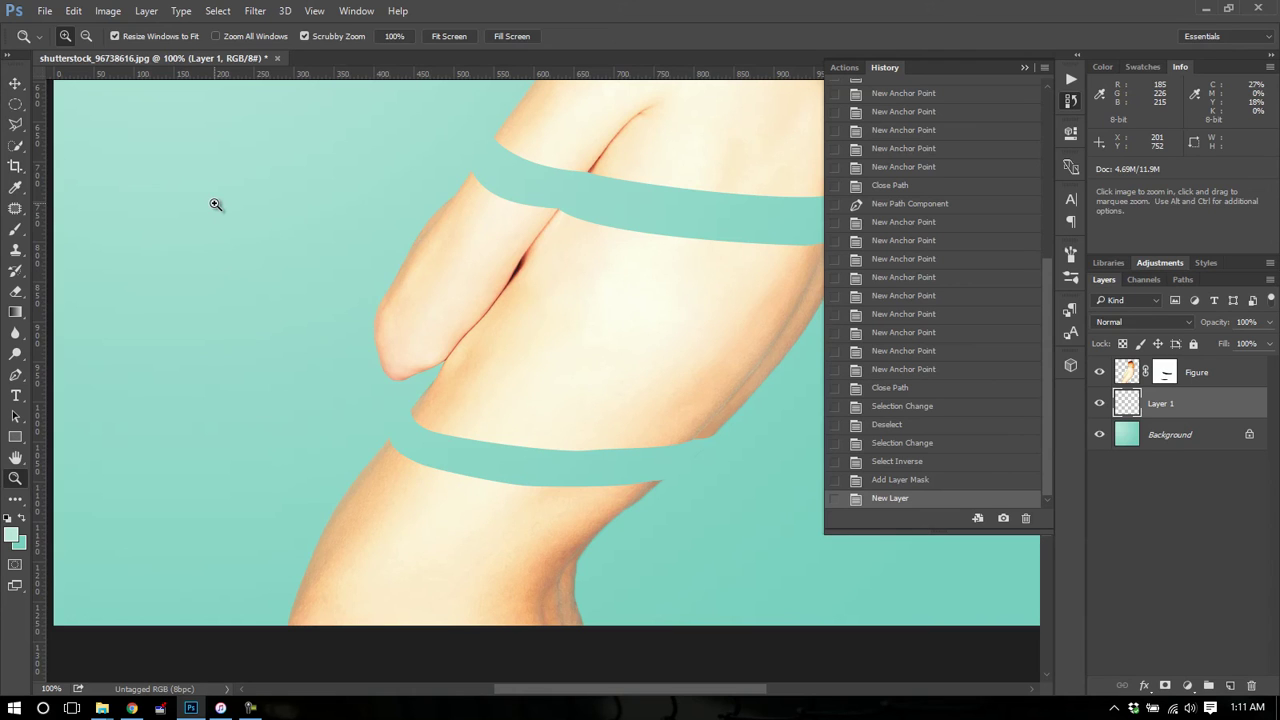
Step: Set the Pen to Shape mode with fill colour bd9f7d sampled from darker skin below the lower band
key(p)
click(85, 36)
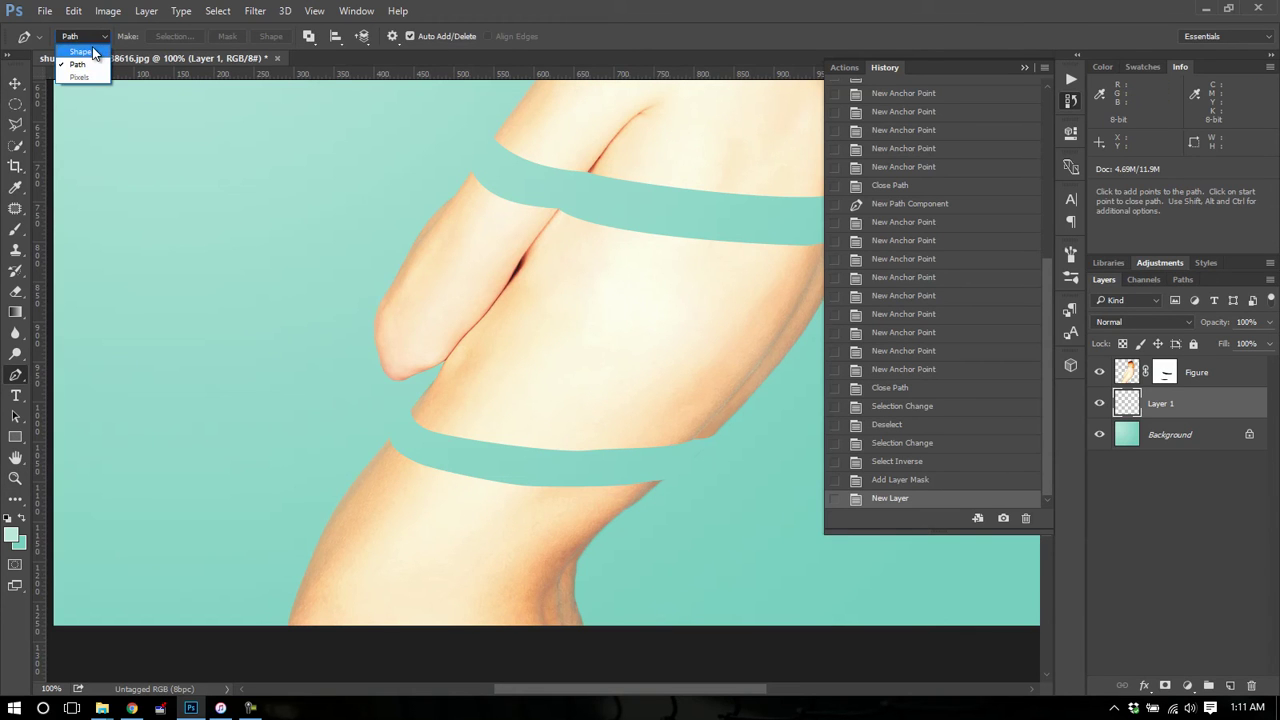
click(92, 51)
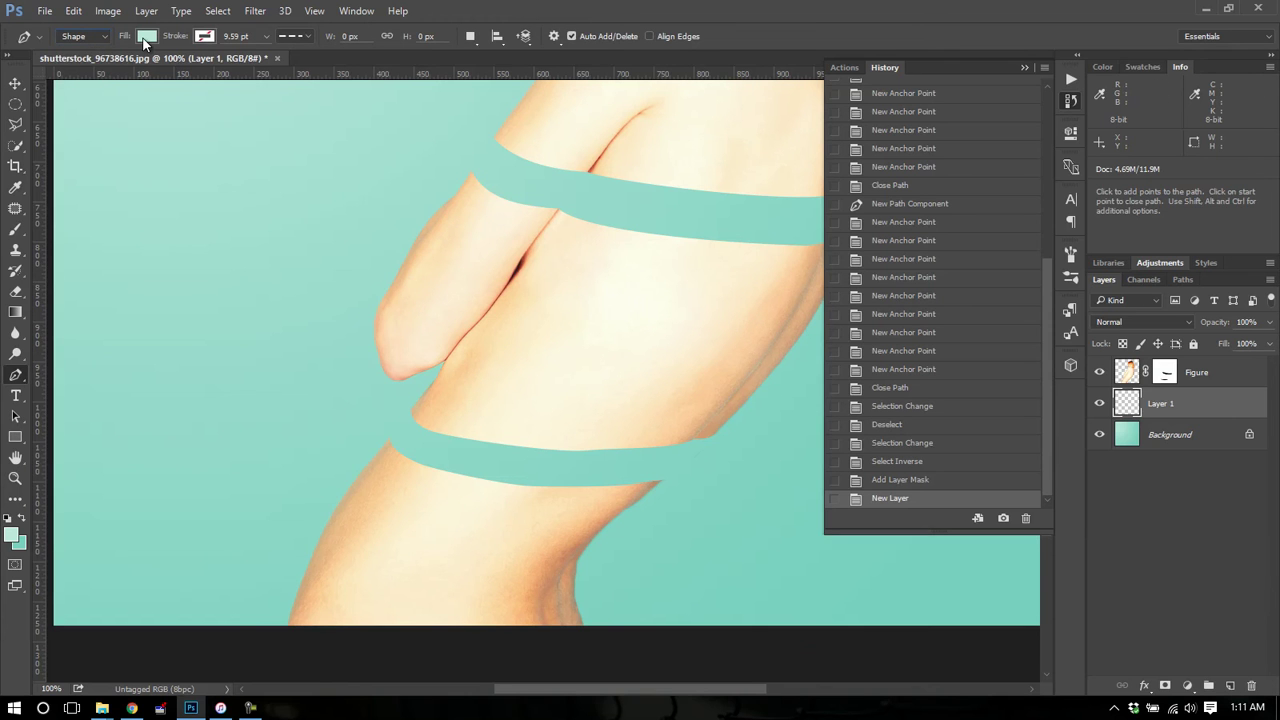
click(146, 37)
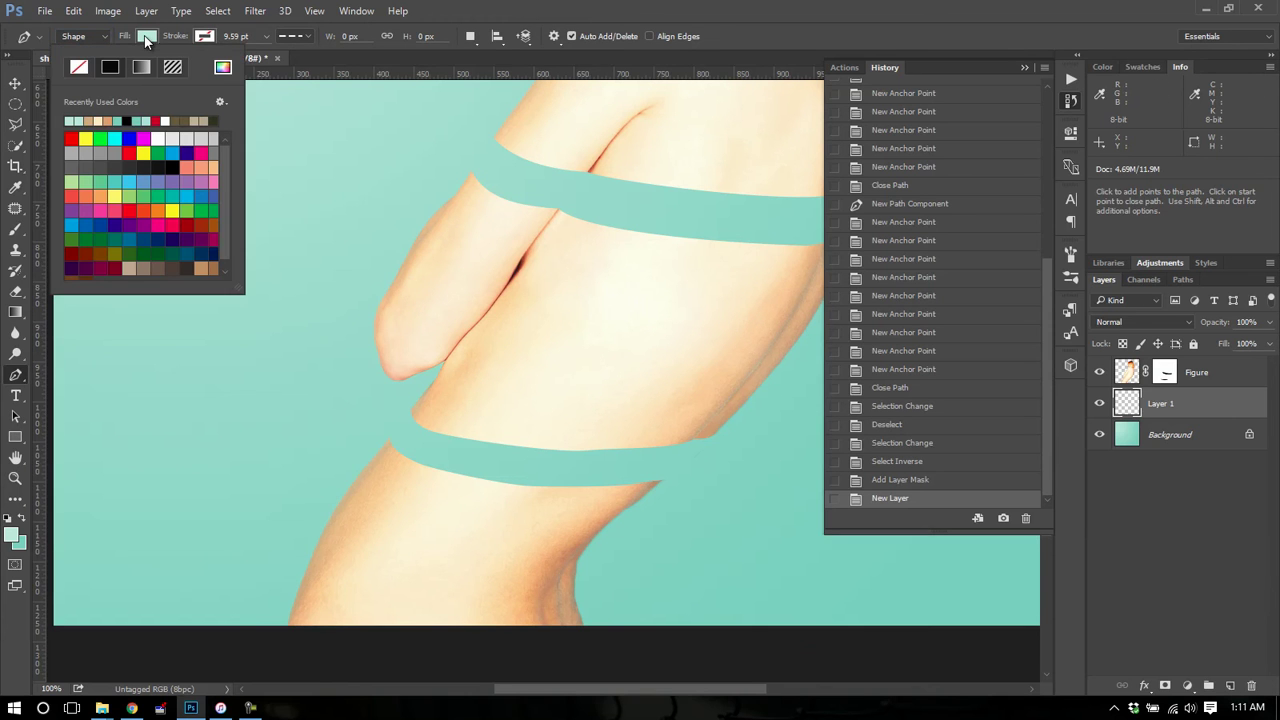
click(222, 68)
click(543, 308)
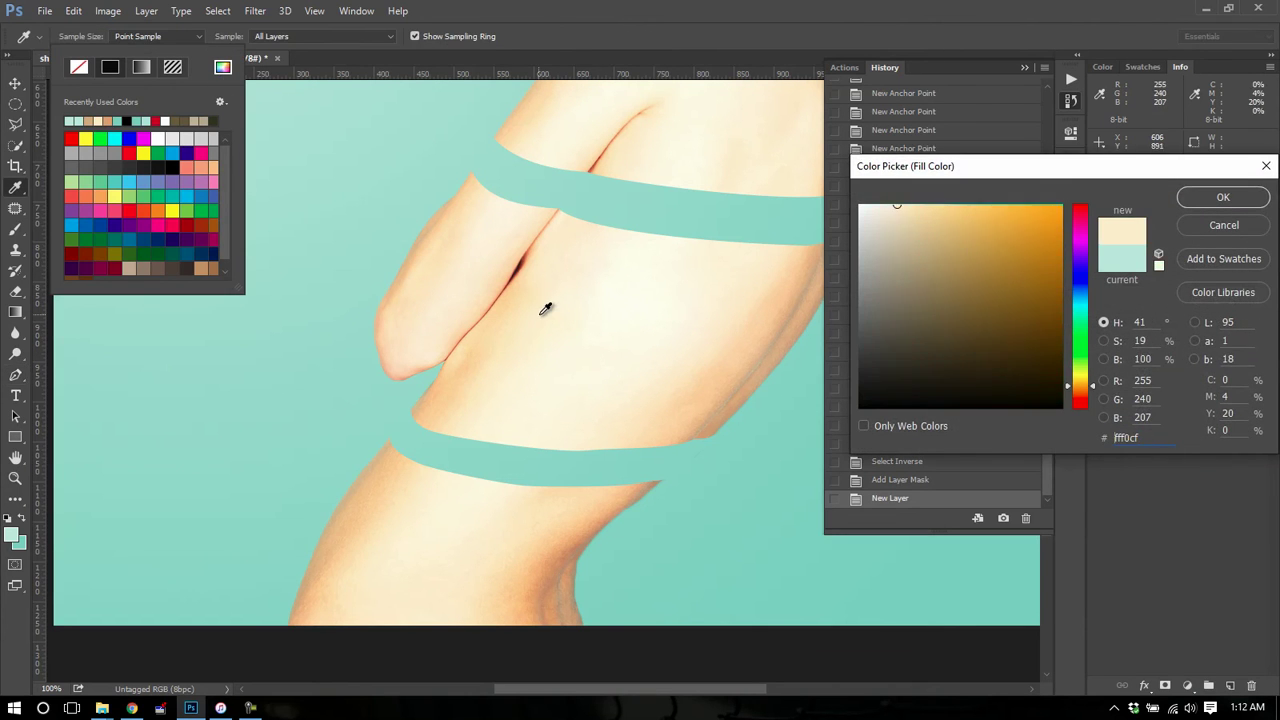
click(534, 297)
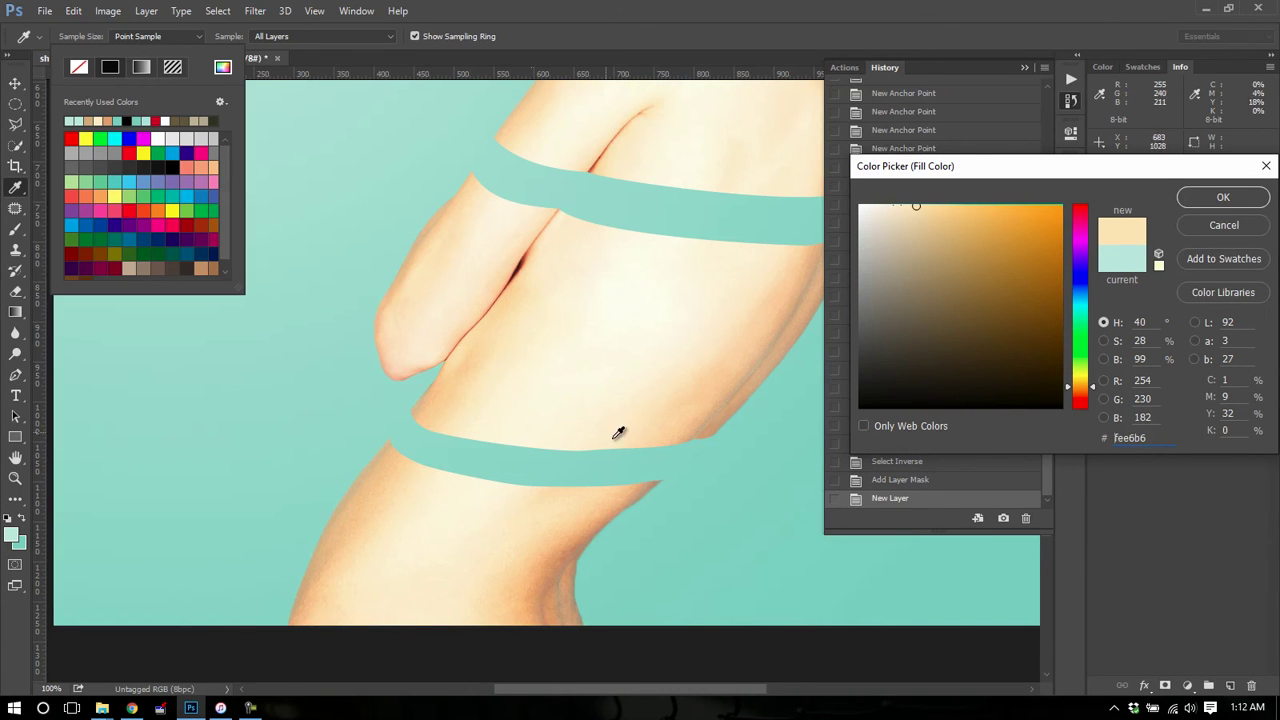
click(648, 487)
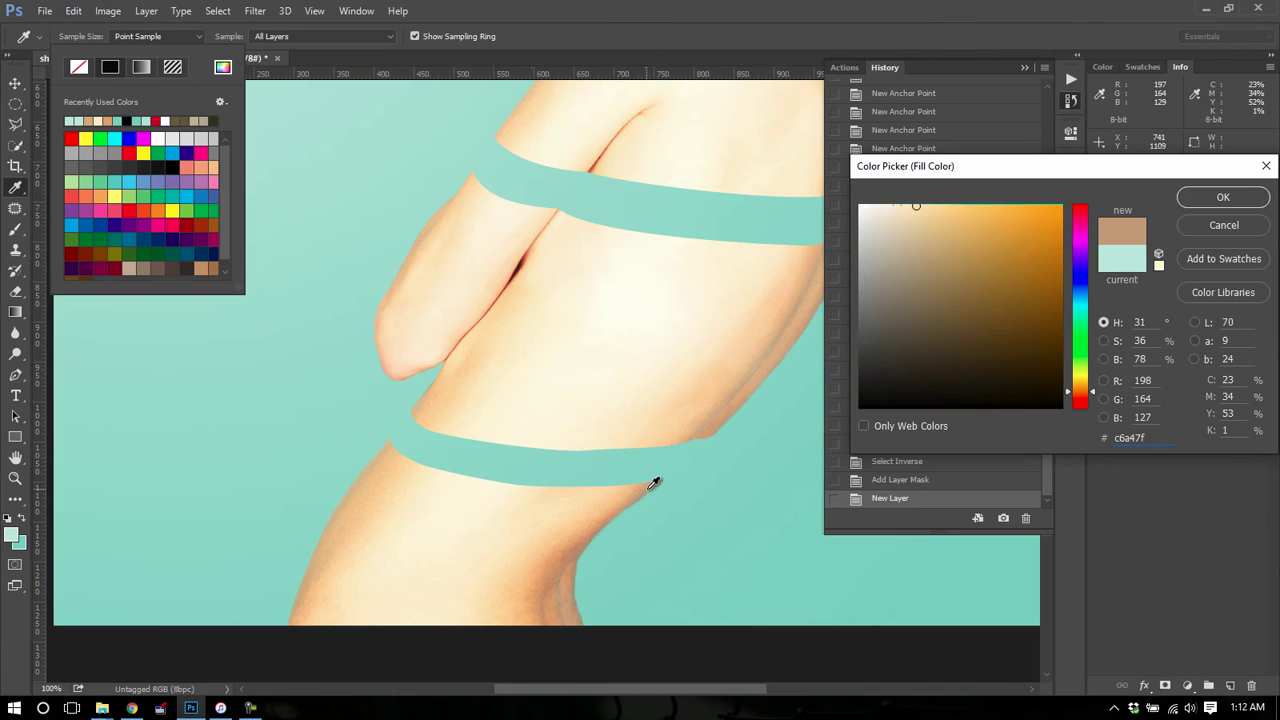
click(650, 486)
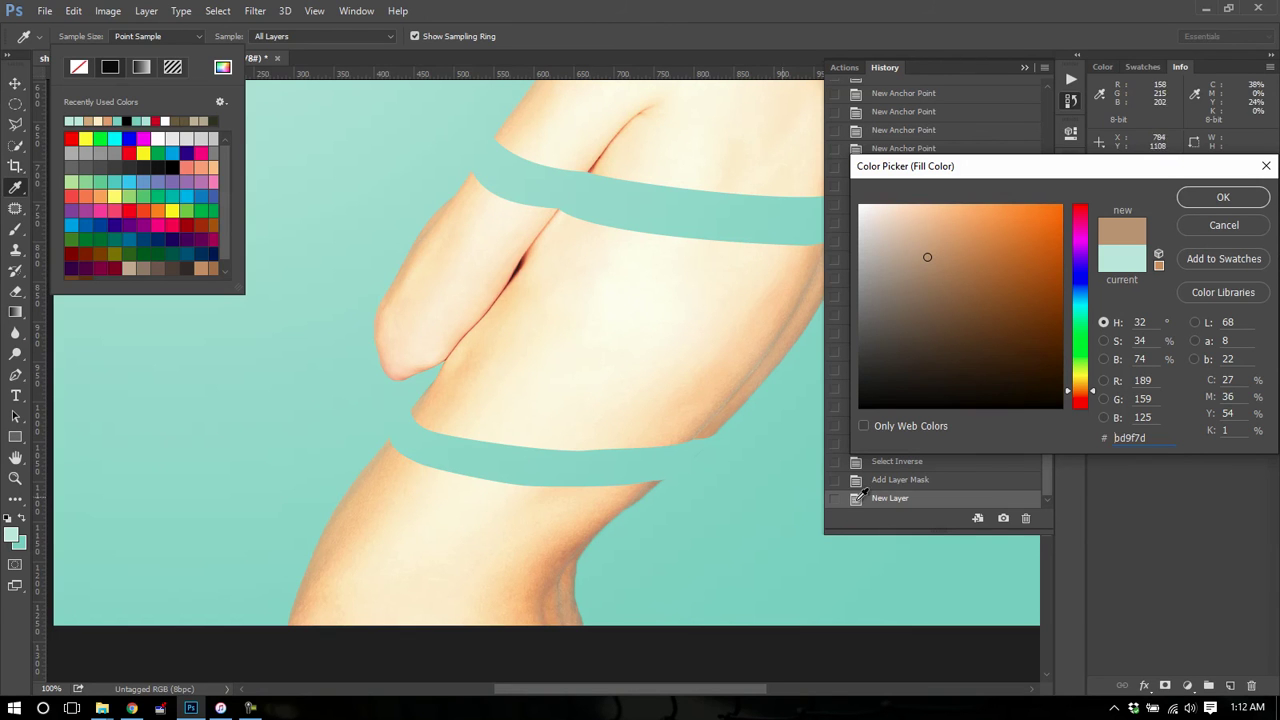
click(1230, 199)
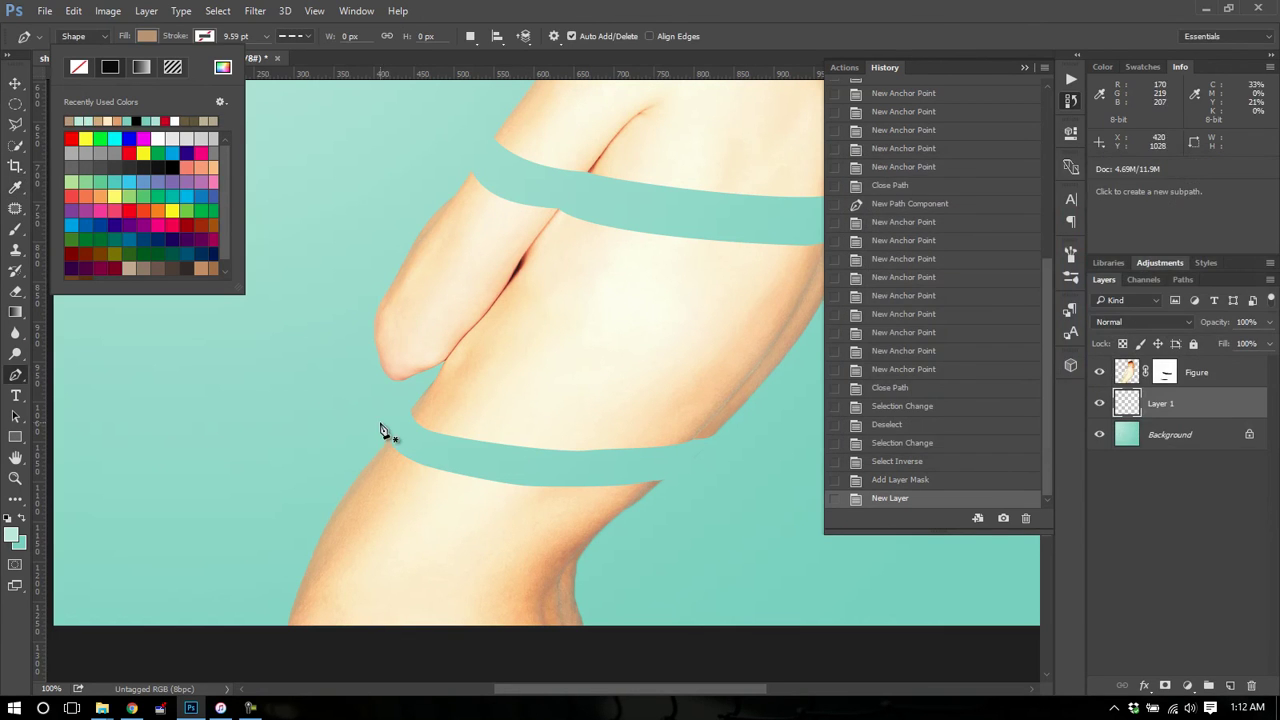
Step: At 200% zoom, draw a closed curved tan shape along the lower waist gap, then zoom out to 50%
key(z)
drag(400, 466, 287, 485)
key(p)
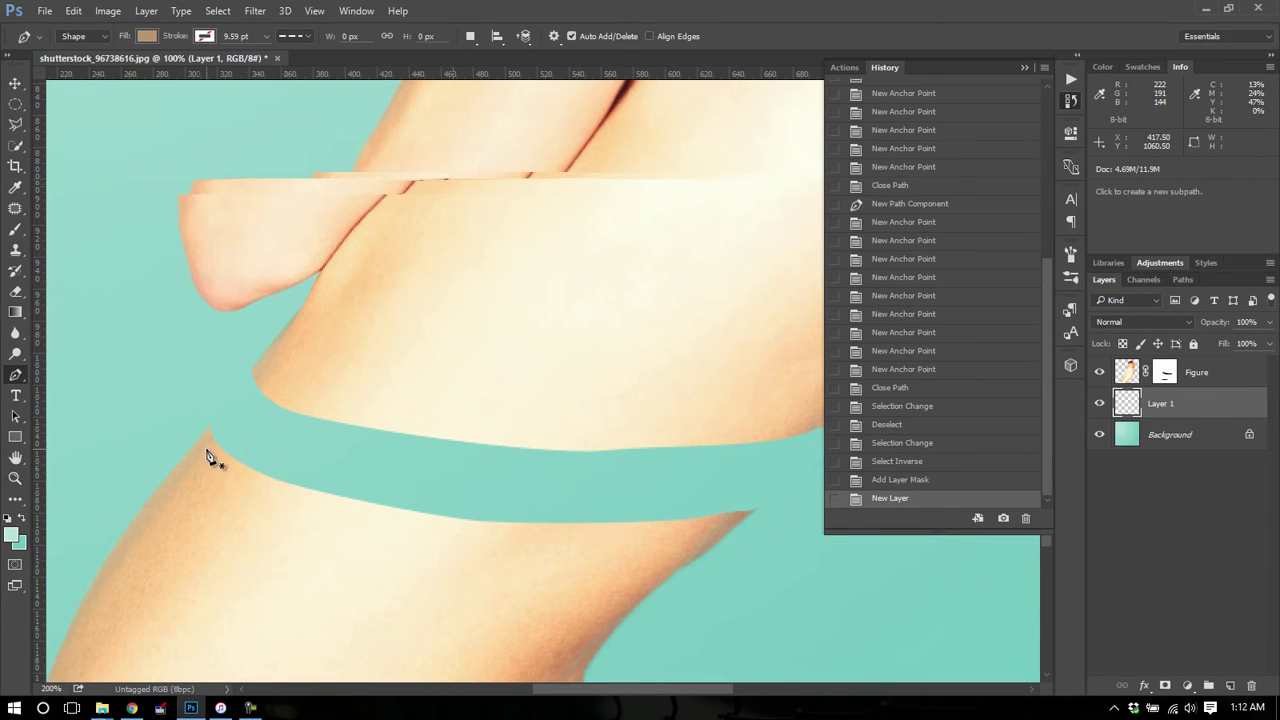
click(211, 453)
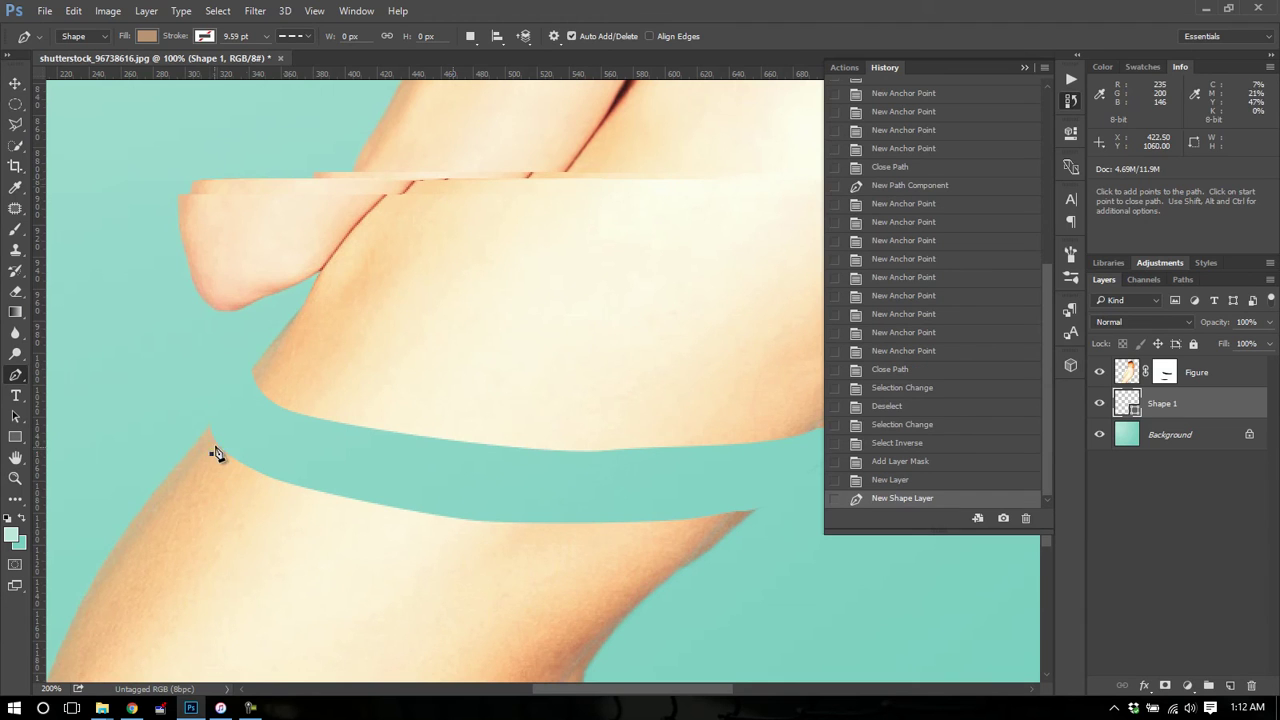
drag(224, 417, 249, 423)
drag(350, 437, 382, 447)
drag(614, 463, 526, 468)
drag(562, 519, 513, 560)
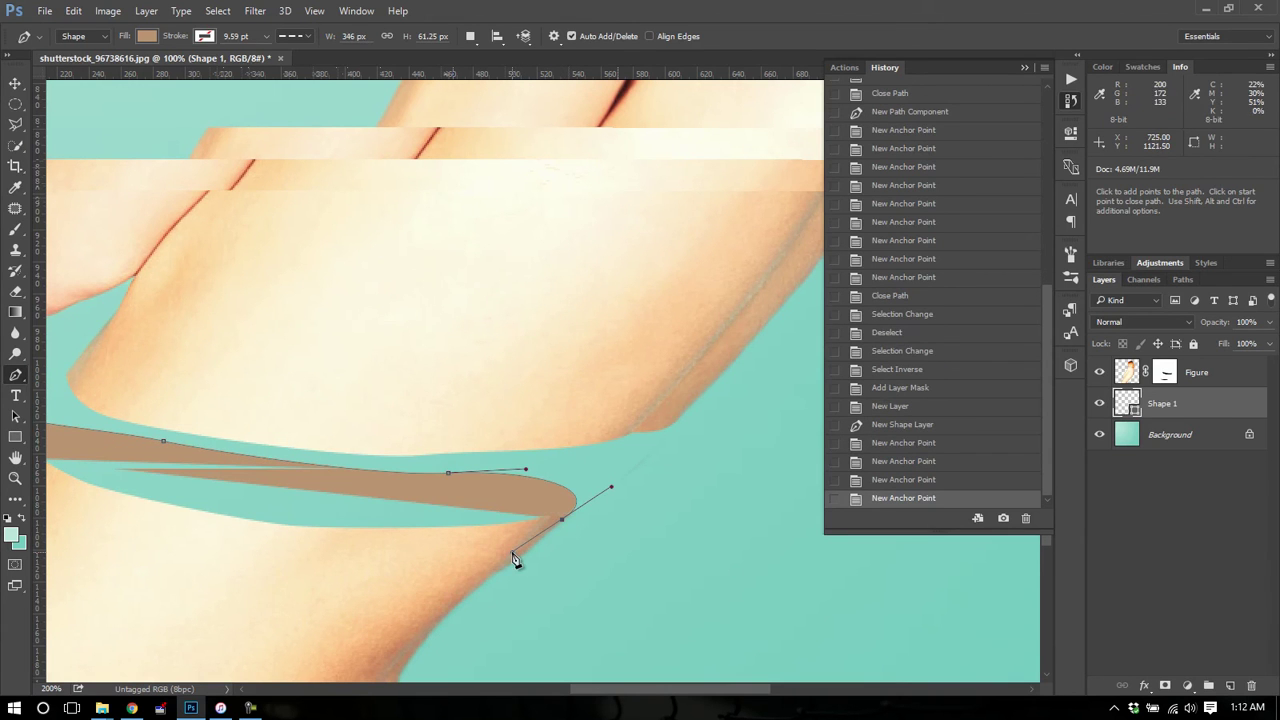
drag(266, 551, 334, 522)
click(163, 433)
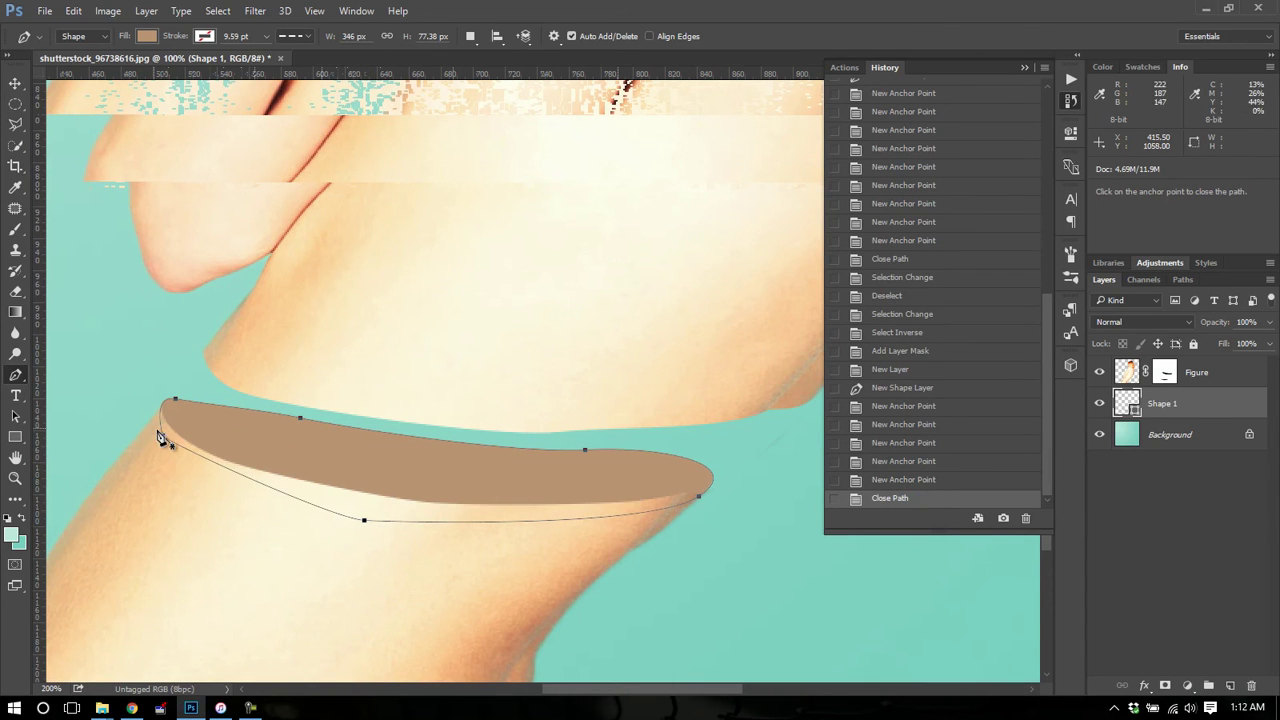
key(z)
key(ctrl+minus)
key(ctrl+minus)
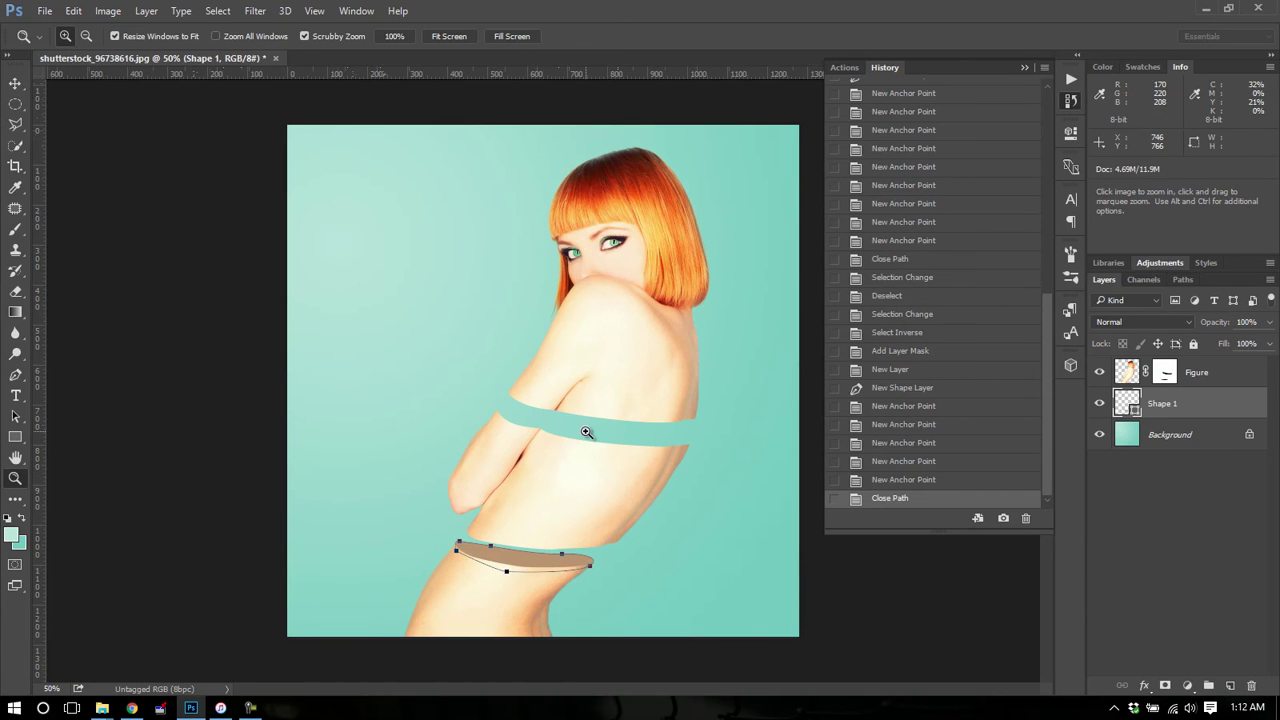
Step: Start the Shape 2 outline at the upper gap's left tip with curved anchors along its edge
drag(586, 432, 551, 443)
key(p)
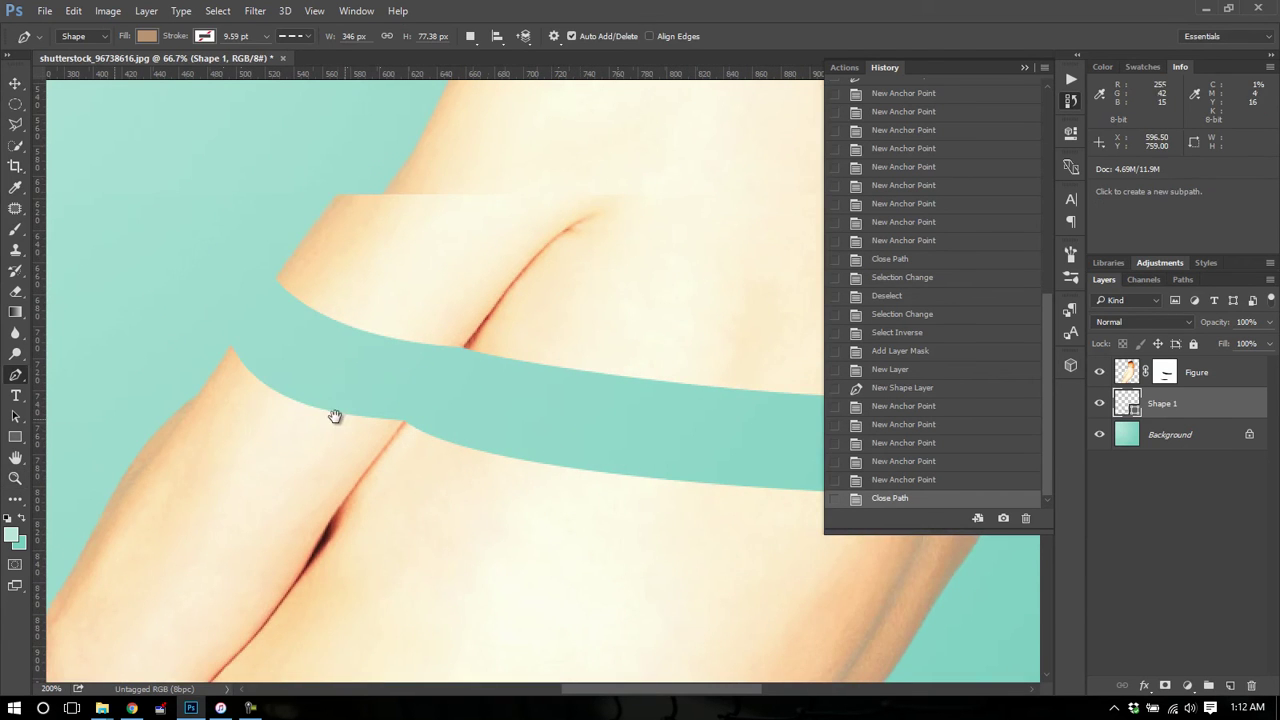
drag(316, 408, 314, 452)
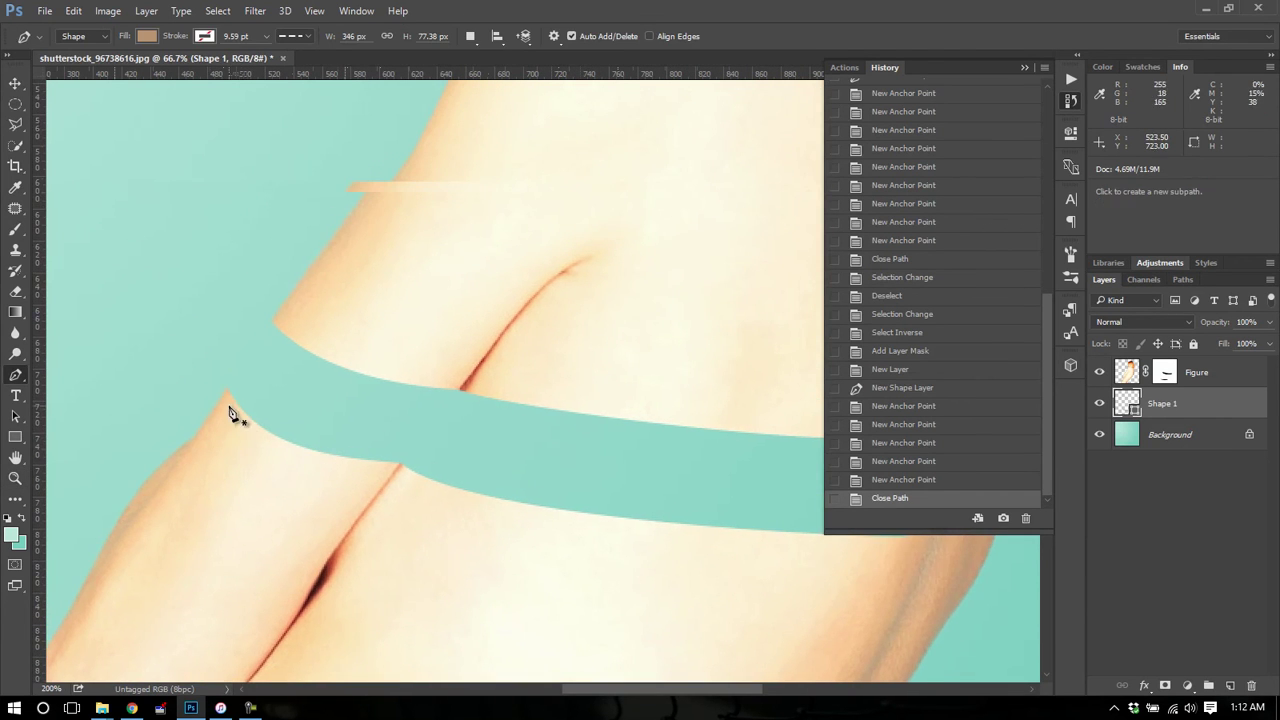
click(229, 405)
drag(250, 384, 292, 390)
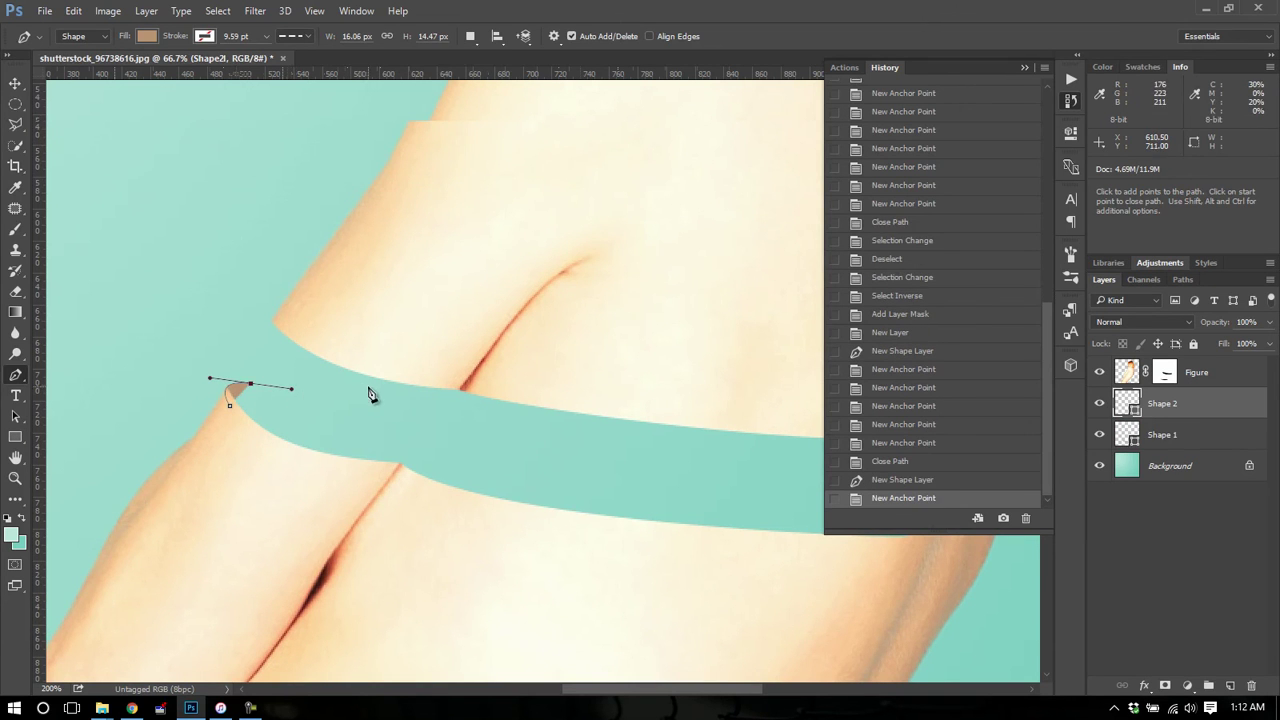
drag(376, 389, 323, 406)
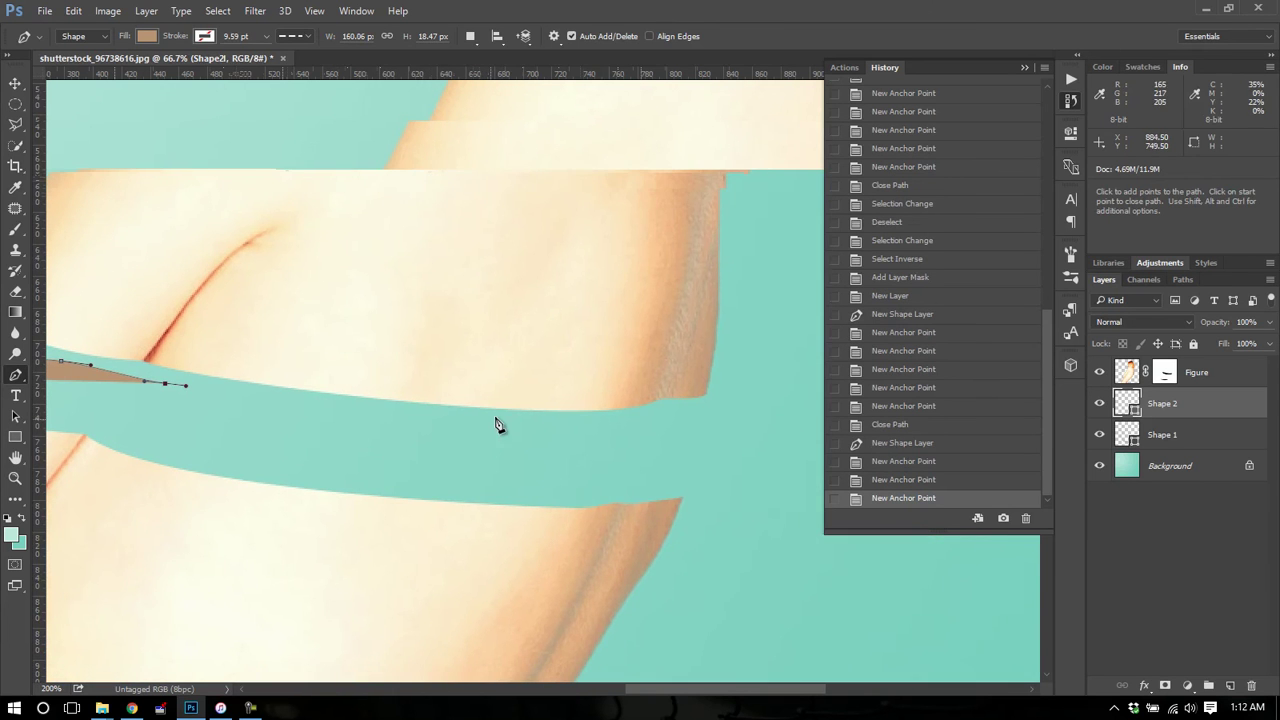
drag(528, 420, 672, 452)
key(ctrl+z)
key(ctrl+z)
drag(391, 431, 520, 441)
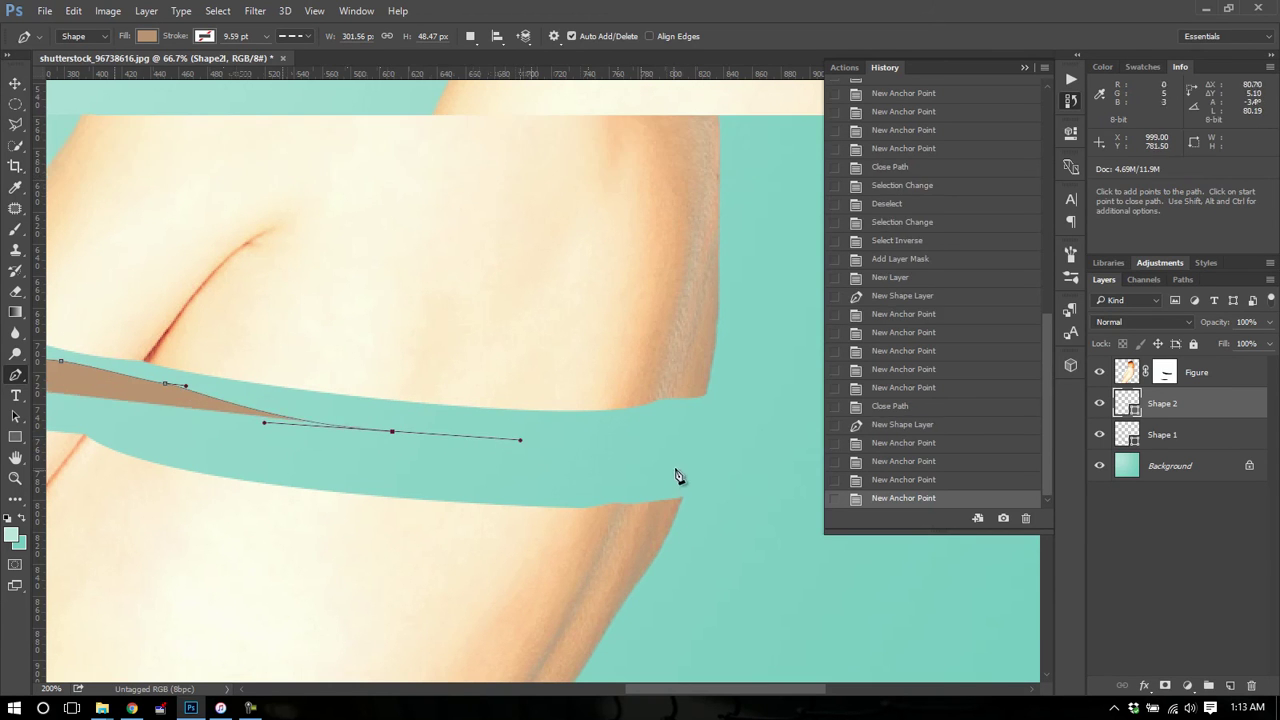
Step: Curve the shape around the gap's right end and lower edge, close it, and zoom out
drag(672, 478, 672, 508)
drag(371, 534, 354, 509)
drag(148, 467, 329, 491)
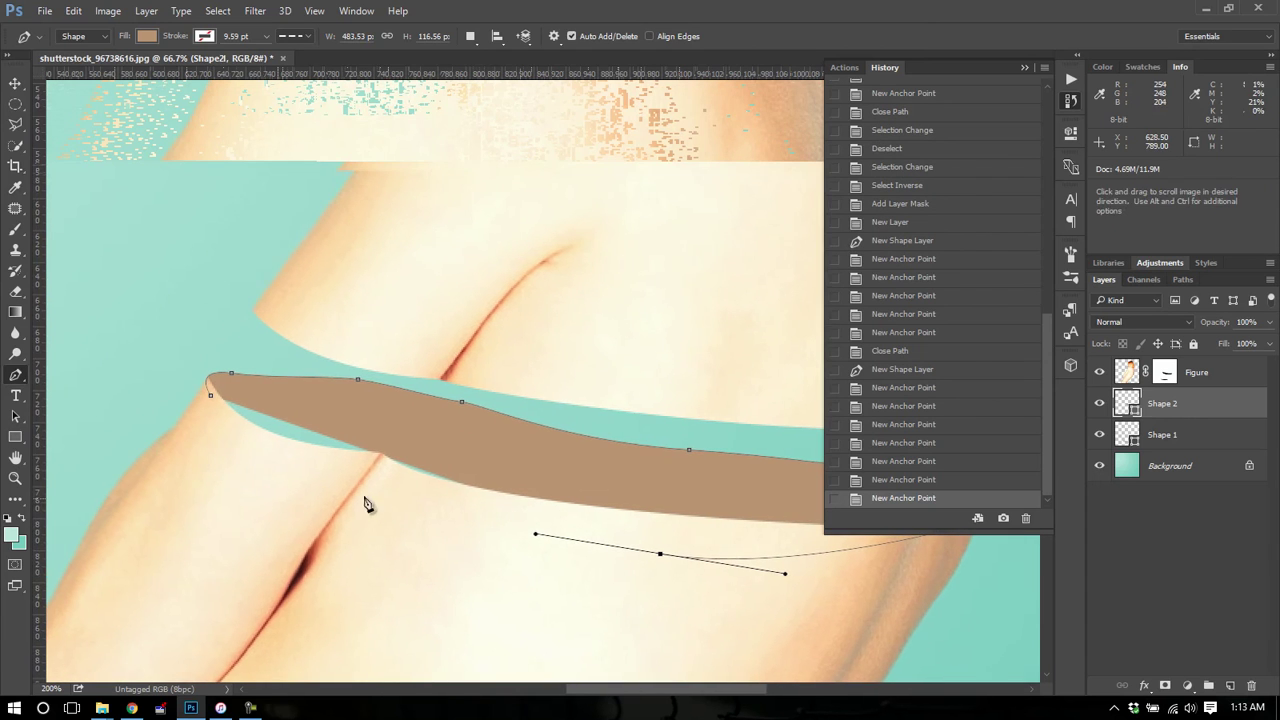
drag(209, 393, 191, 257)
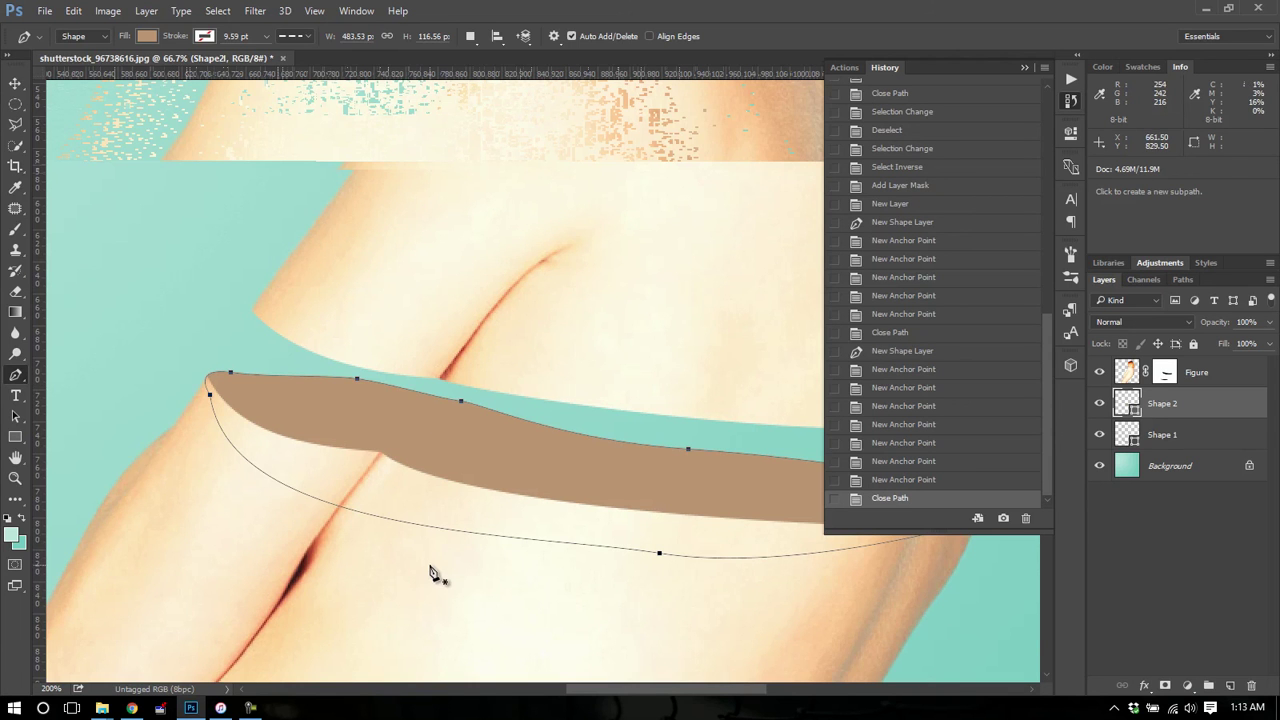
key(z)
alt+click(491, 523)
Step: Zoom in on the upper brown band and select the Shape 2 layer
alt+click(520, 508)
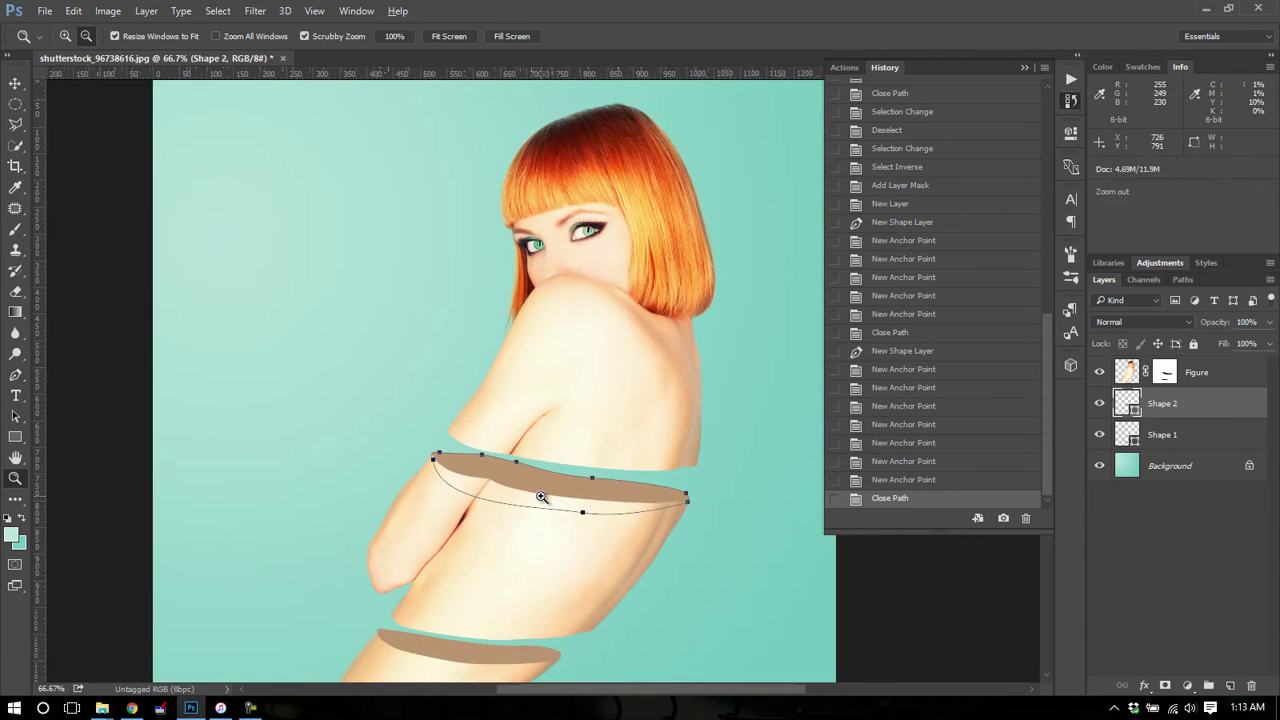
alt+click(541, 497)
click(1187, 374)
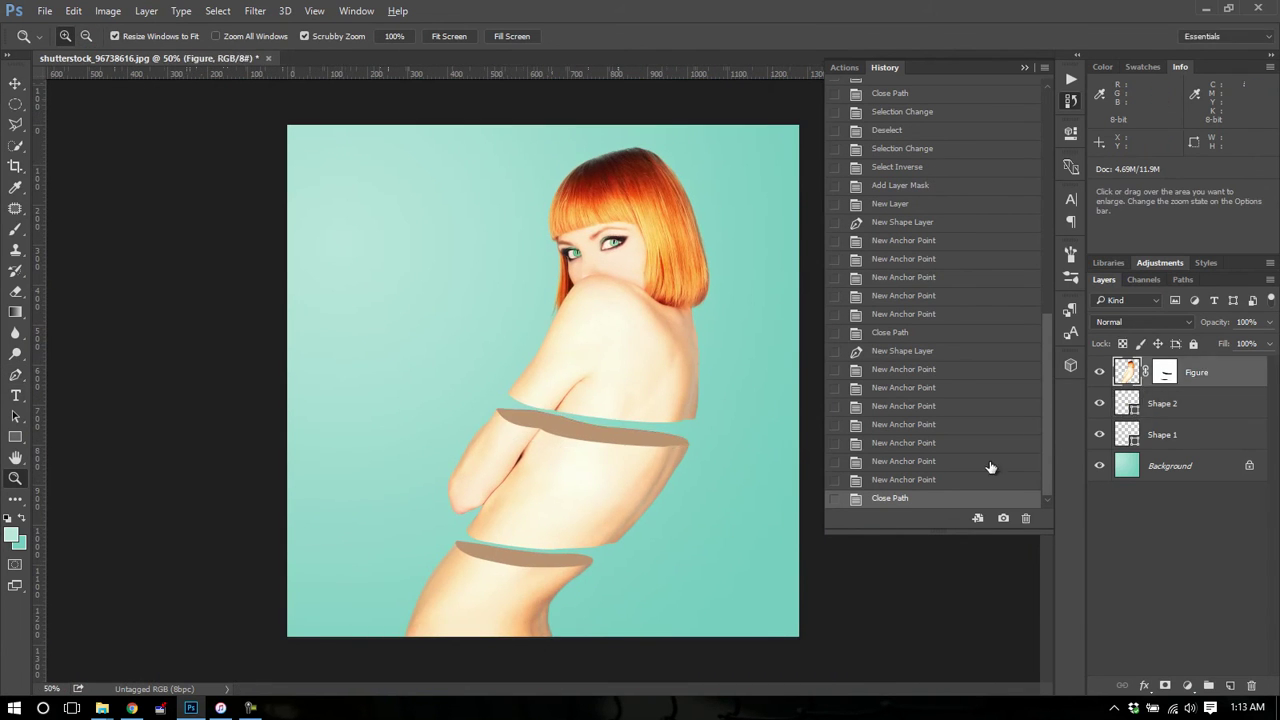
click(606, 537)
click(591, 448)
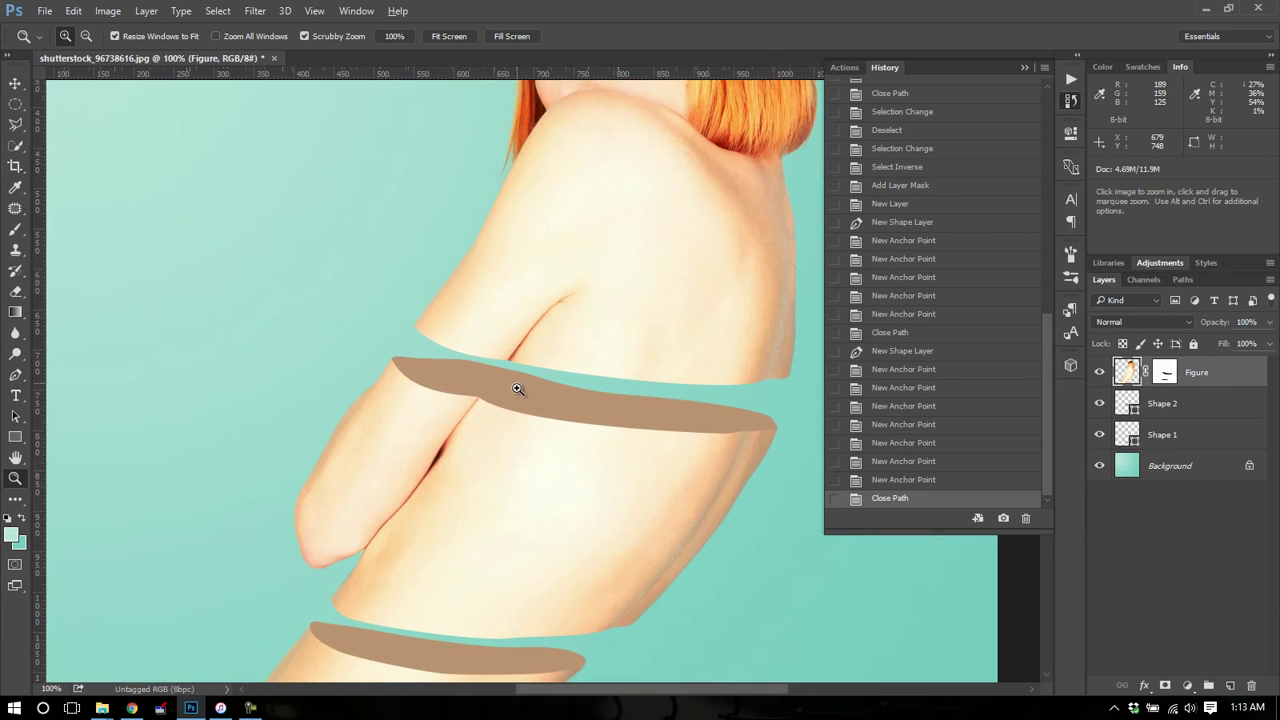
click(518, 389)
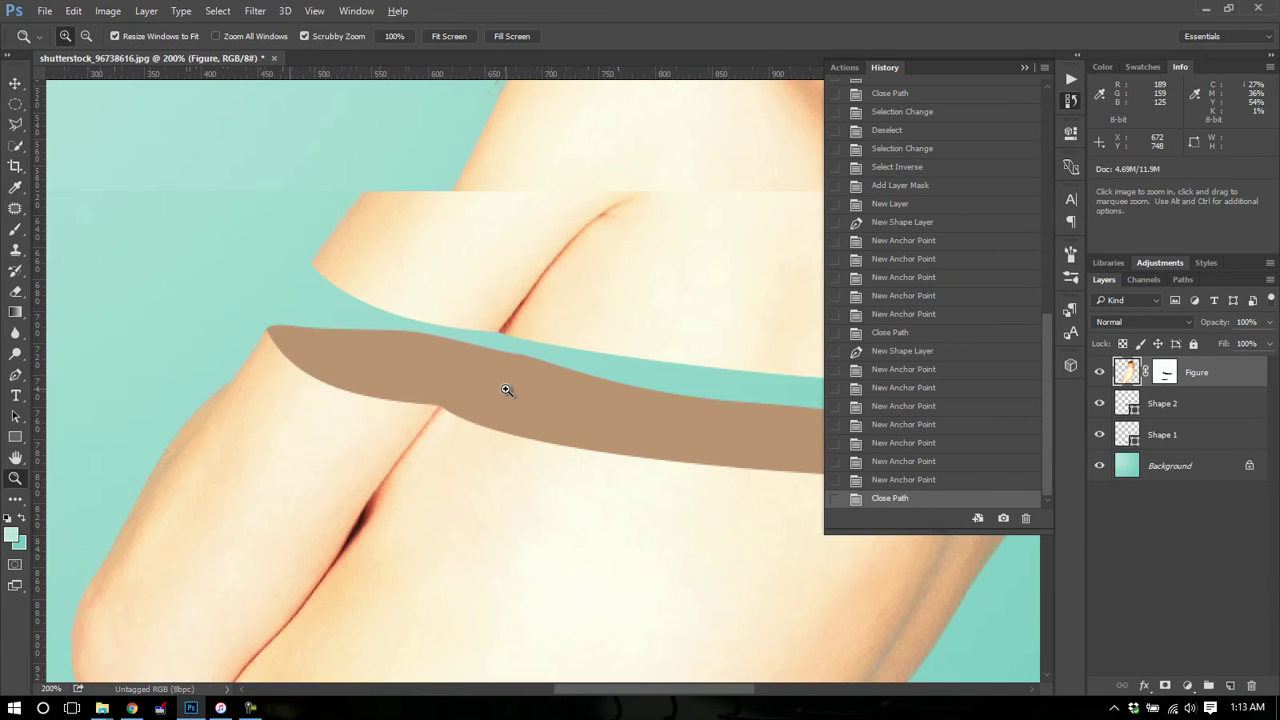
click(1160, 403)
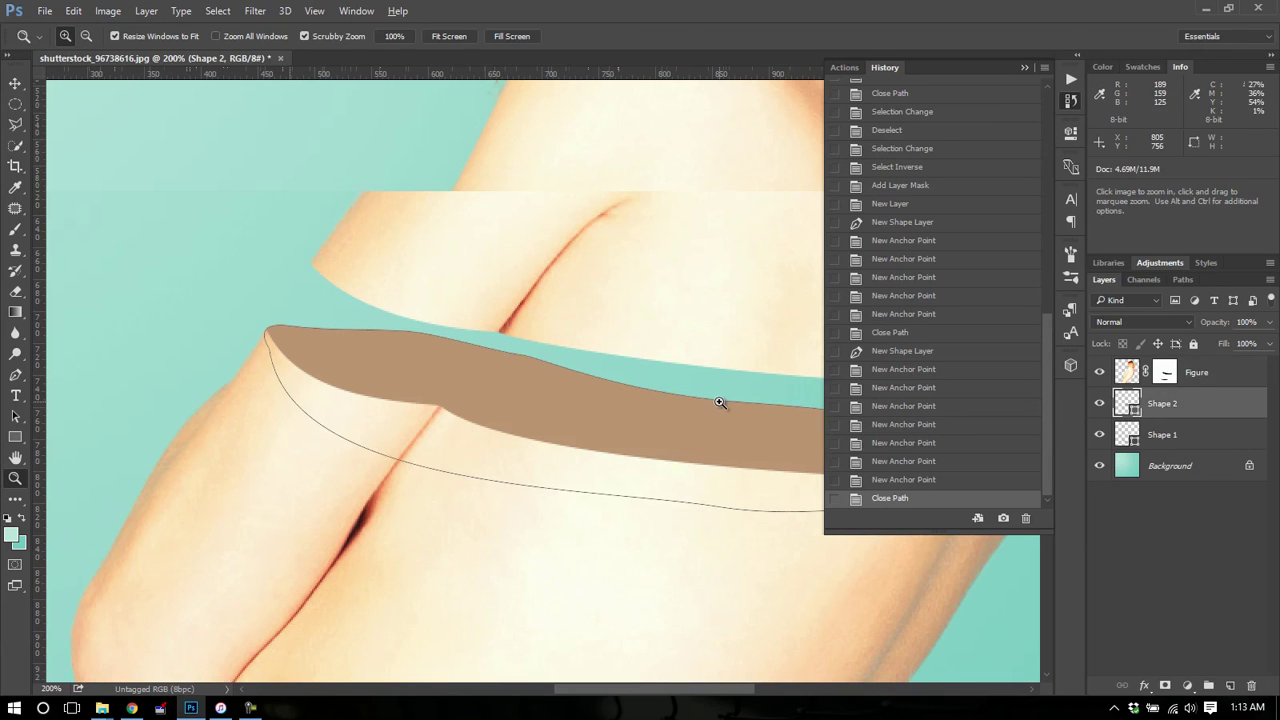
Step: With the Direct Selection Tool, drag a top-edge anchor of Shape 2 down to fit the cut, then zoom out
key(a)
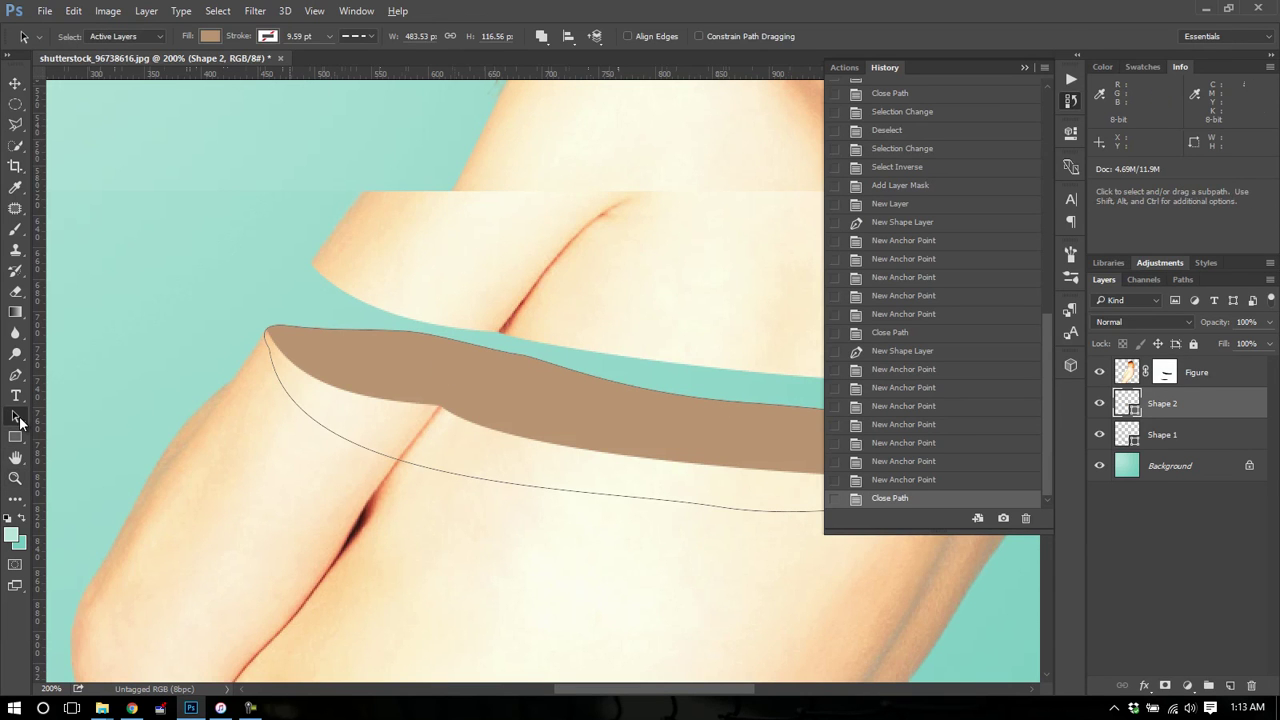
drag(19, 421, 68, 429)
click(241, 332)
click(346, 323)
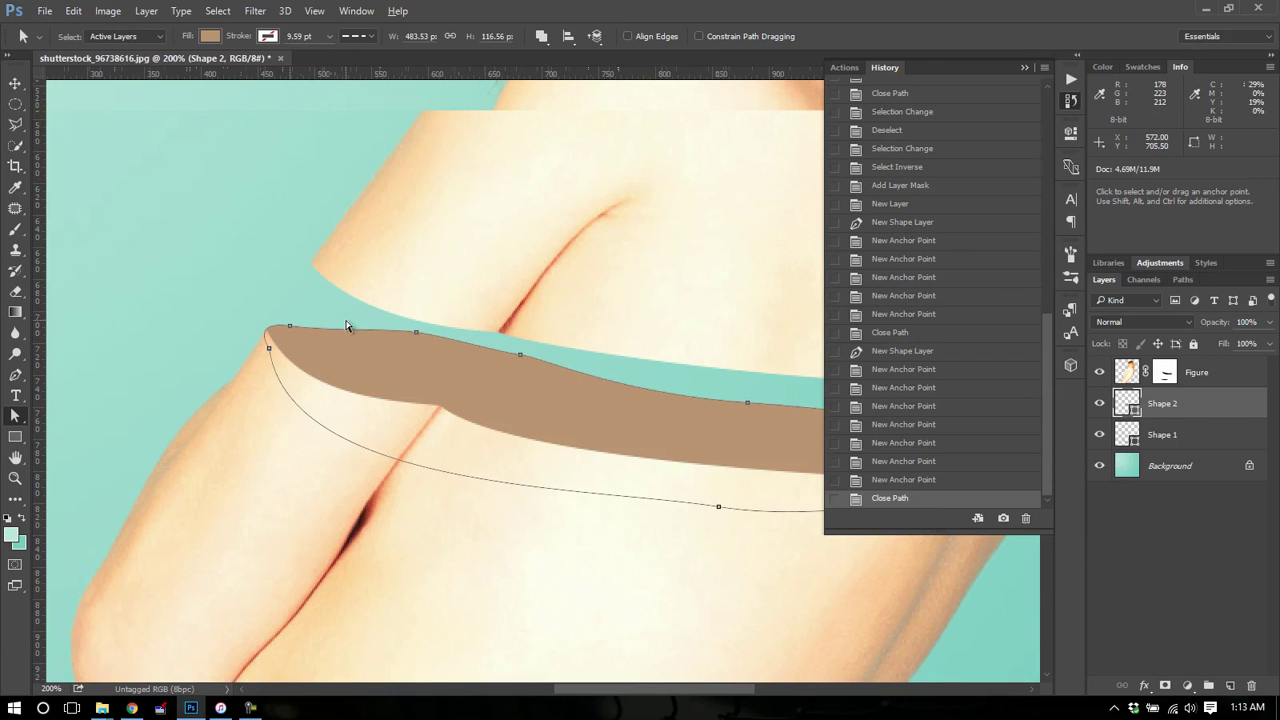
click(416, 333)
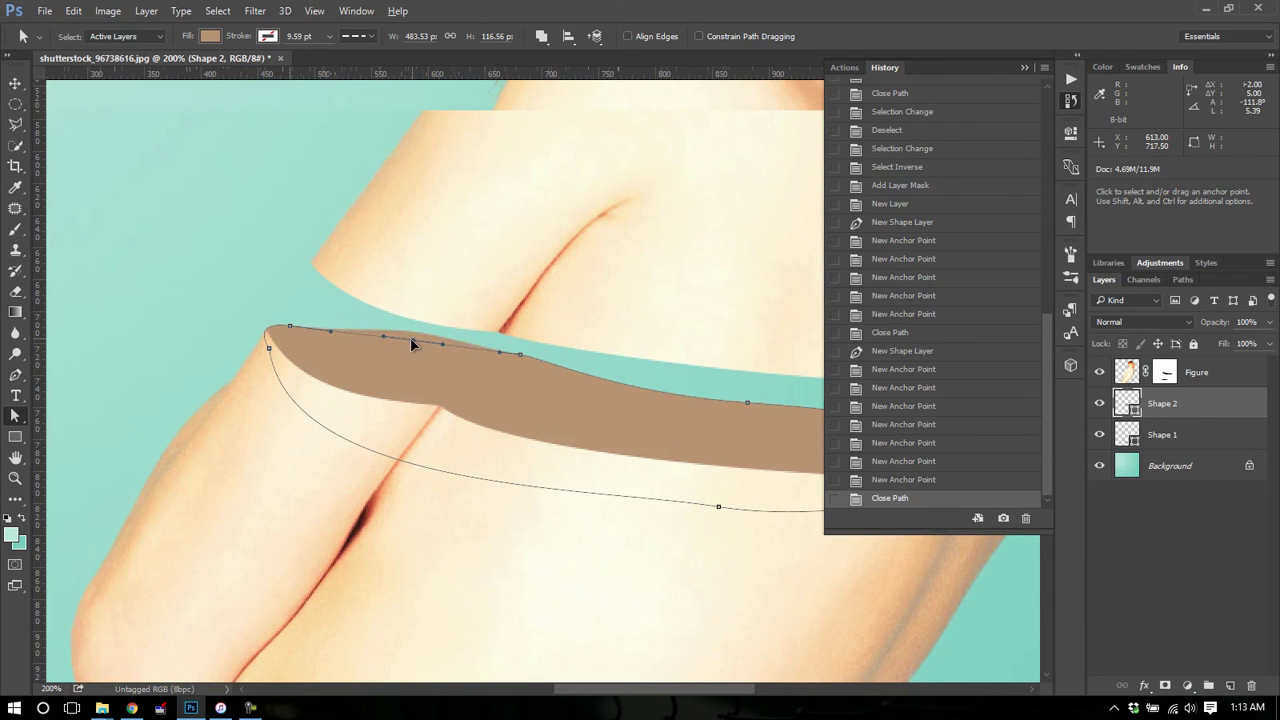
drag(414, 336, 416, 345)
click(328, 420)
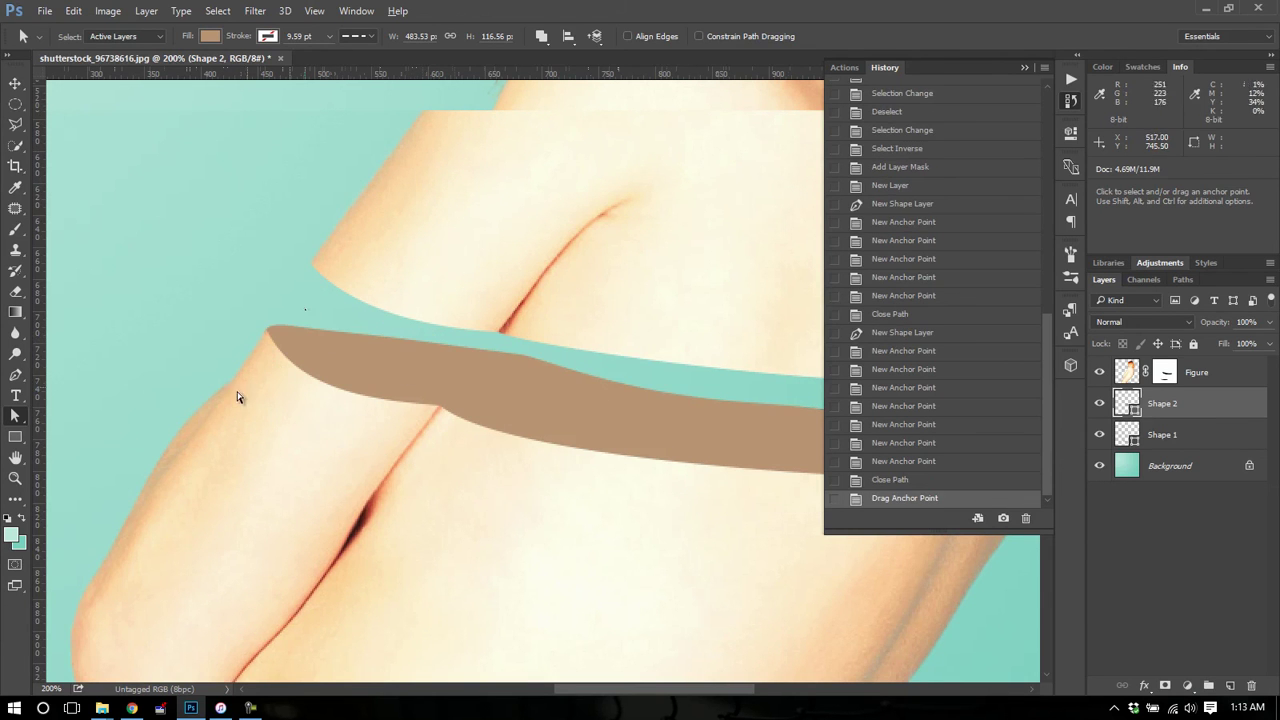
key(z)
alt+click(371, 450)
alt+click(371, 450)
alt+click(371, 450)
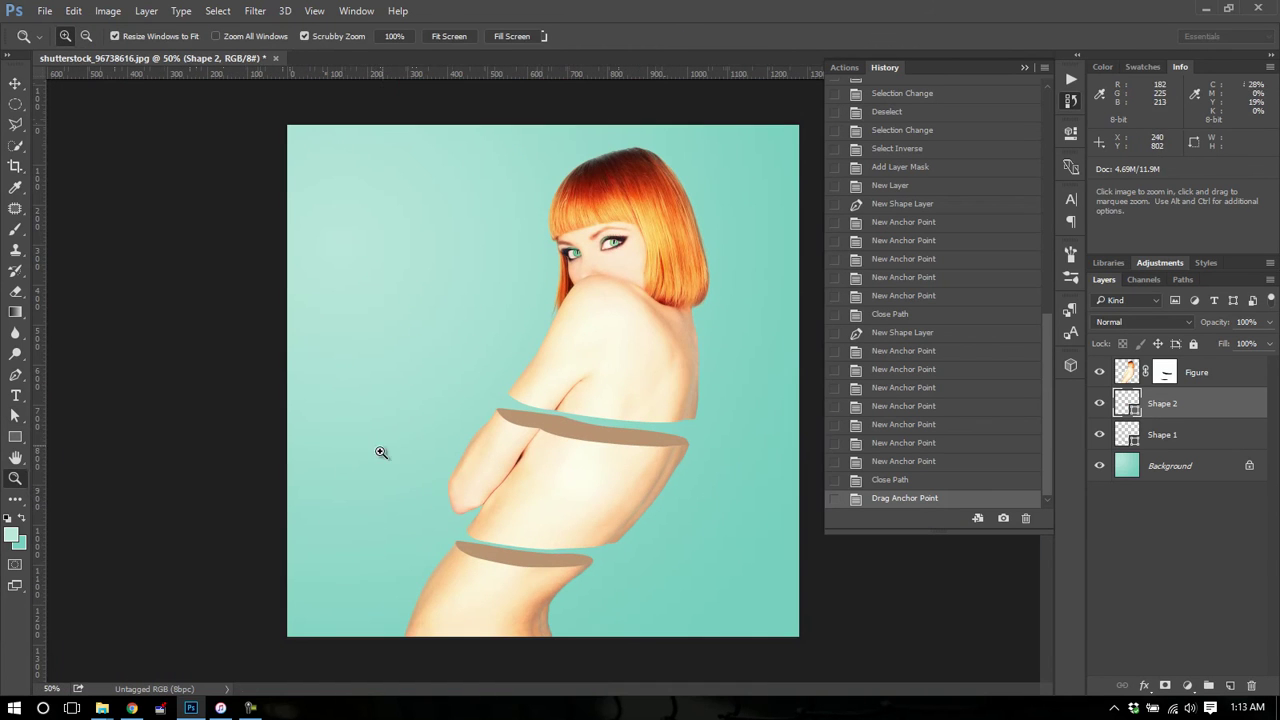
Step: Zoom in on the torso bands and add a Gradient Overlay to Shape 2's layer style
click(543, 457)
click(543, 457)
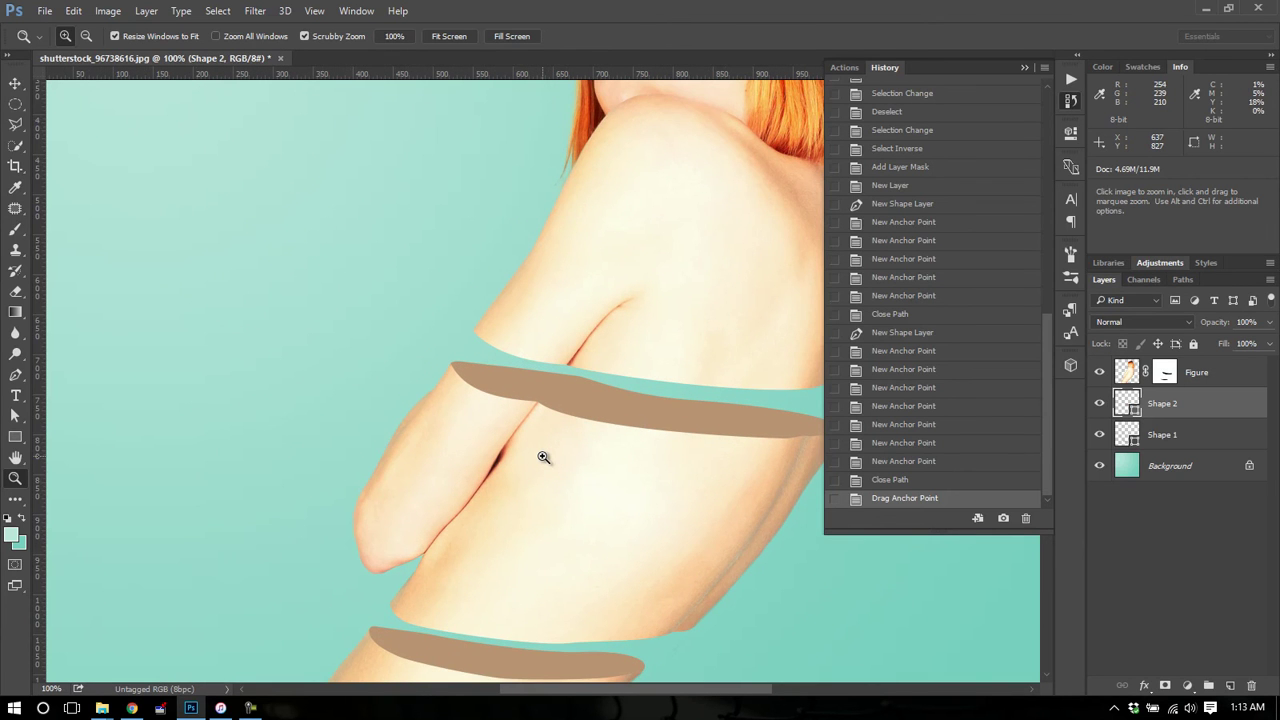
right_click(1163, 413)
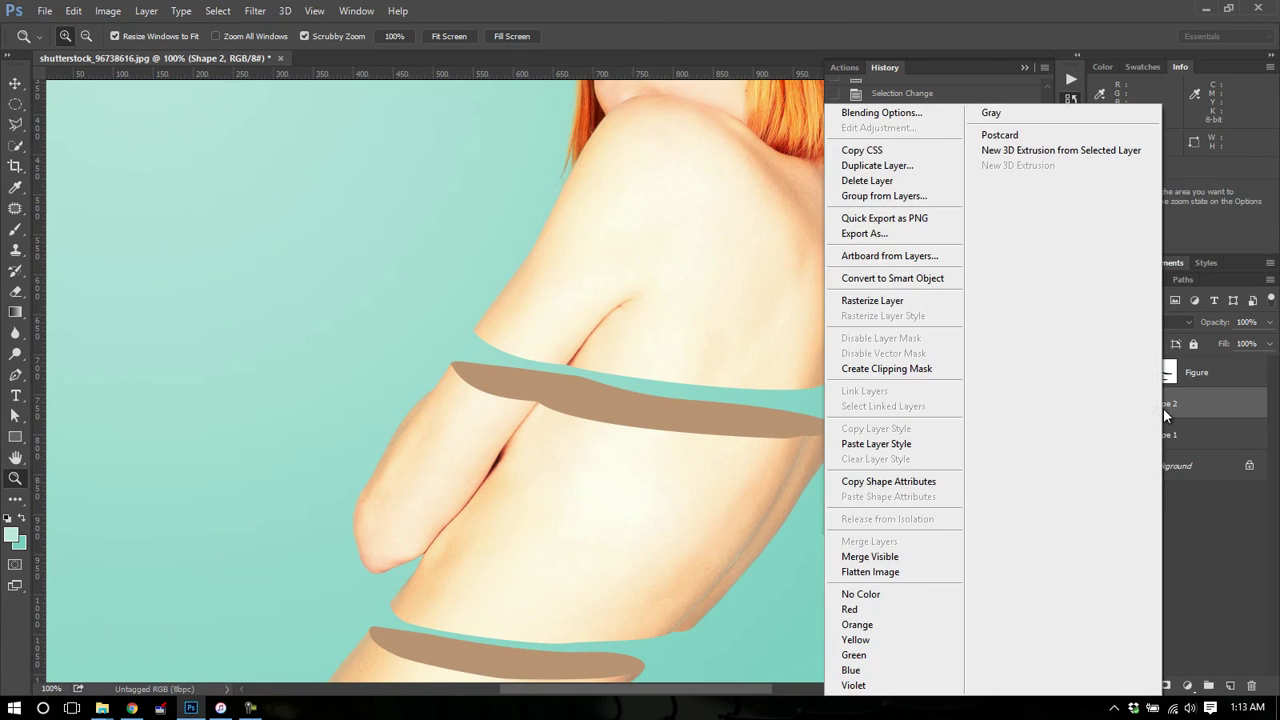
click(921, 116)
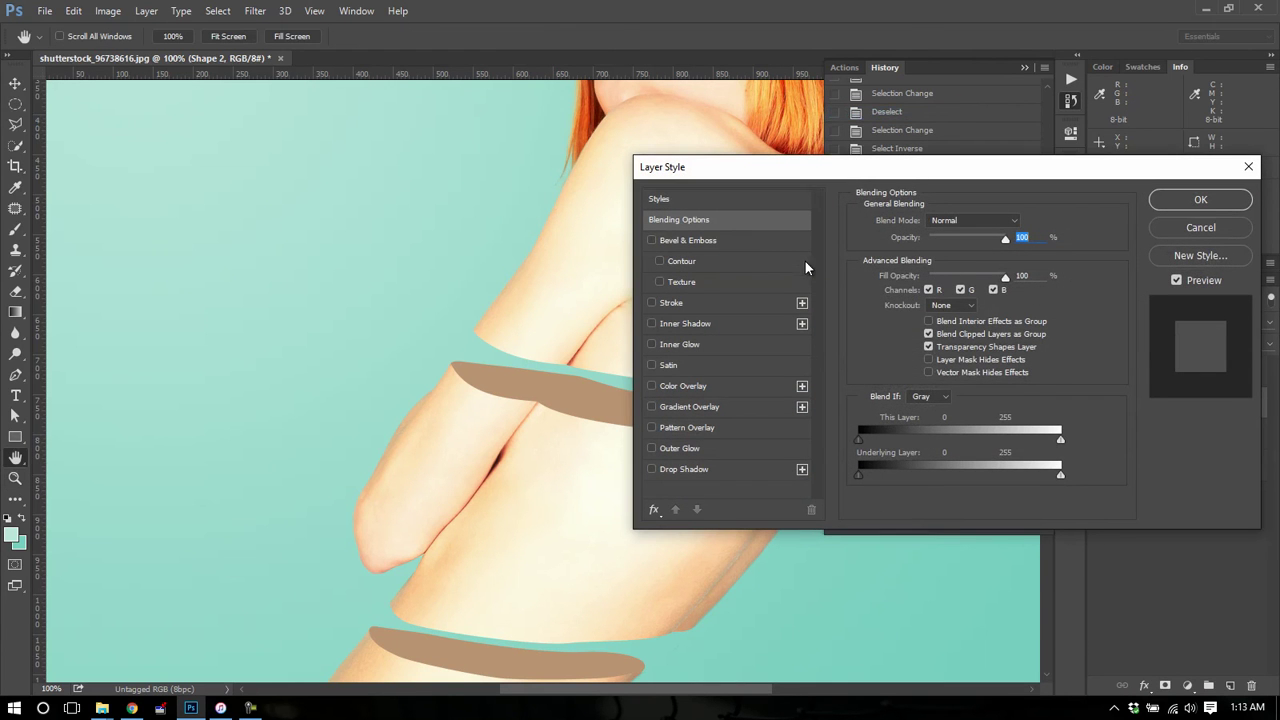
click(694, 408)
drag(976, 182, 1116, 185)
Step: Set the gradient overlay to Multiply, Linear style, angle -178° and 31% opacity
click(1133, 226)
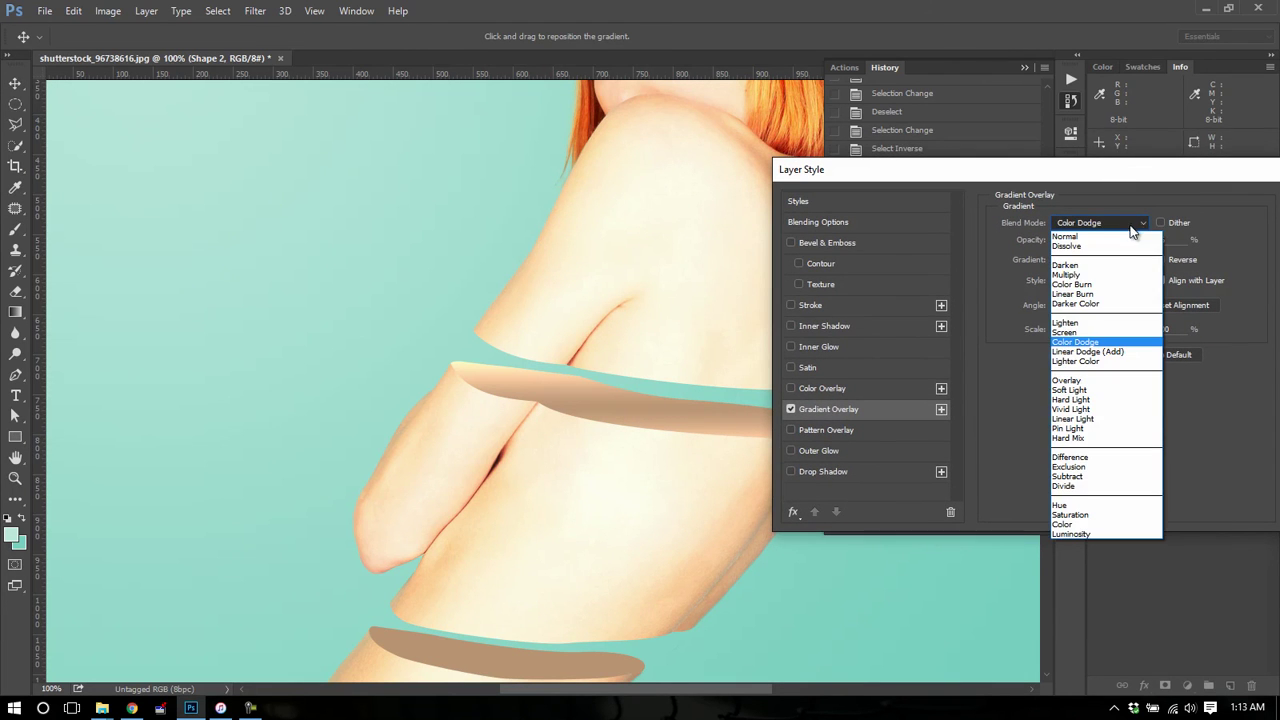
click(1099, 275)
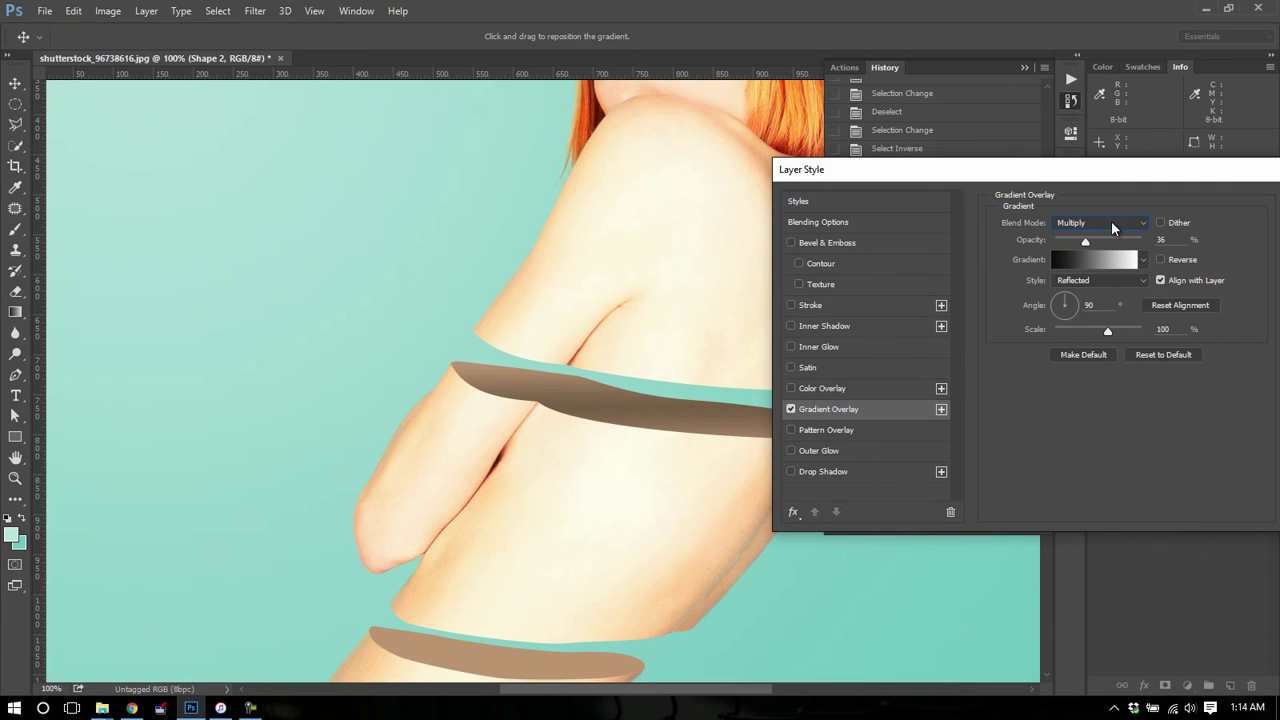
click(1113, 281)
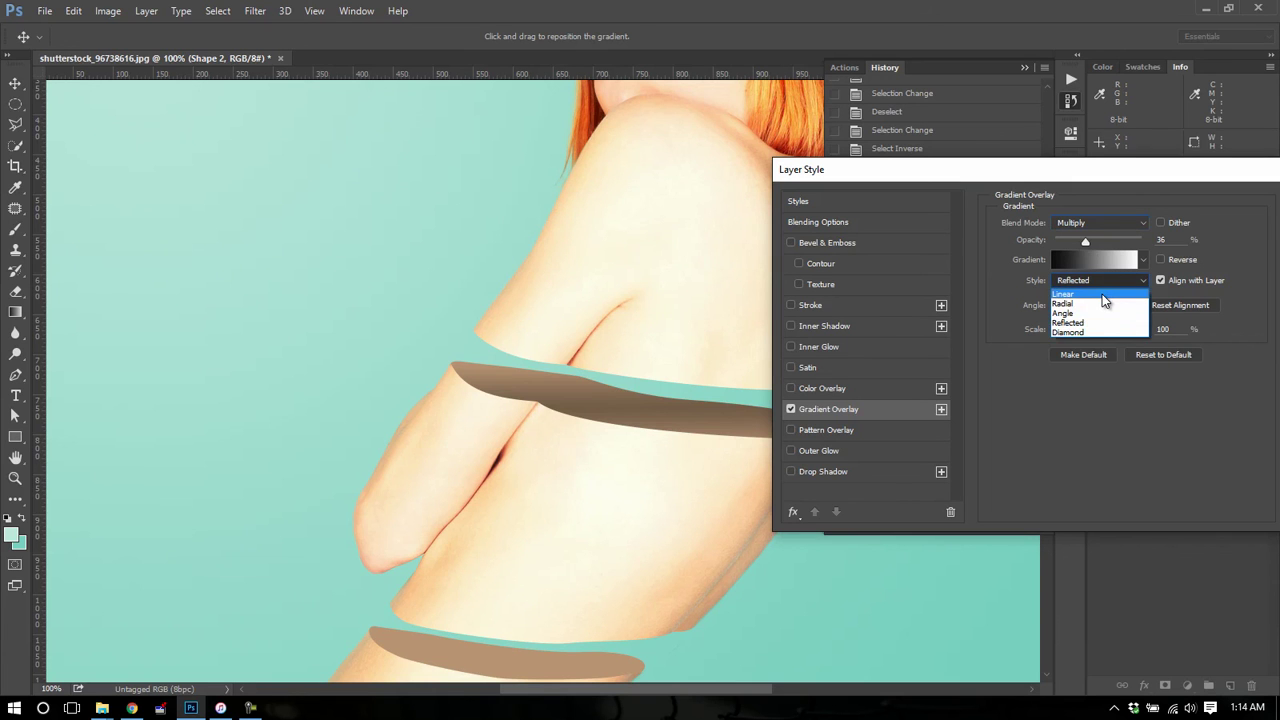
click(1104, 300)
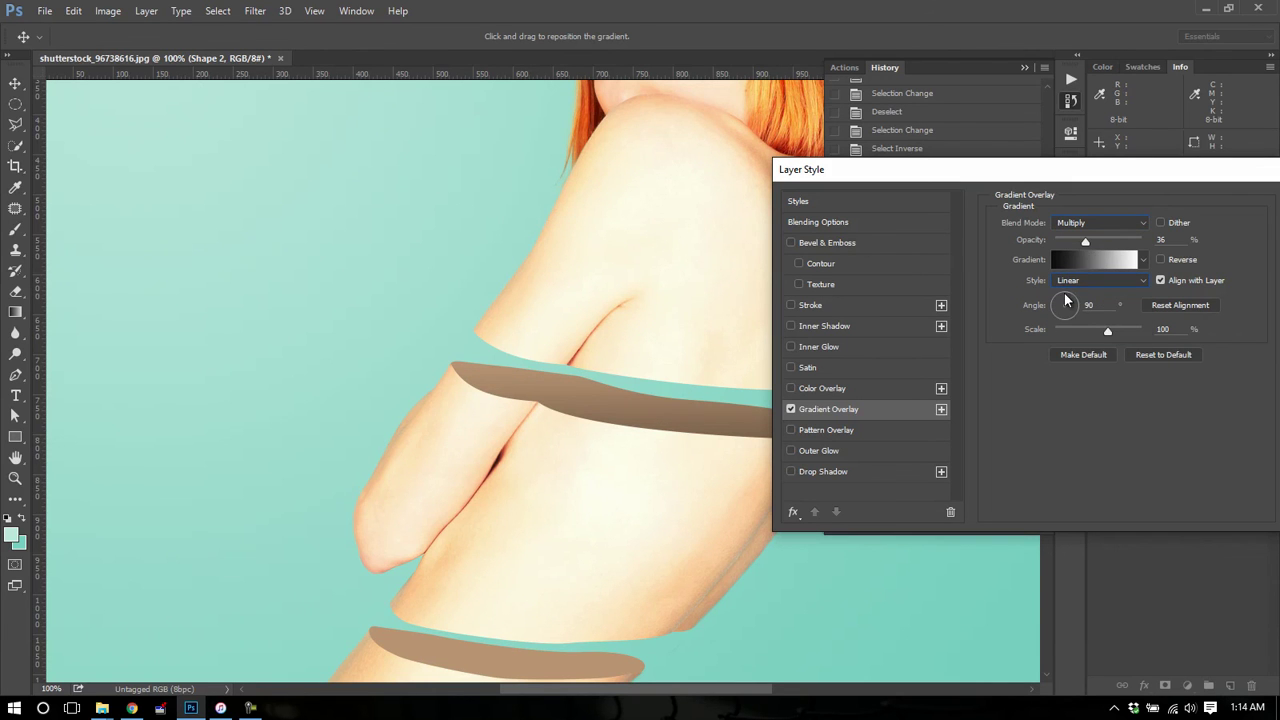
mouse_move(1066, 300)
mouse_down()
mouse_move(1075, 305)
mouse_move(1047, 313)
mouse_up()
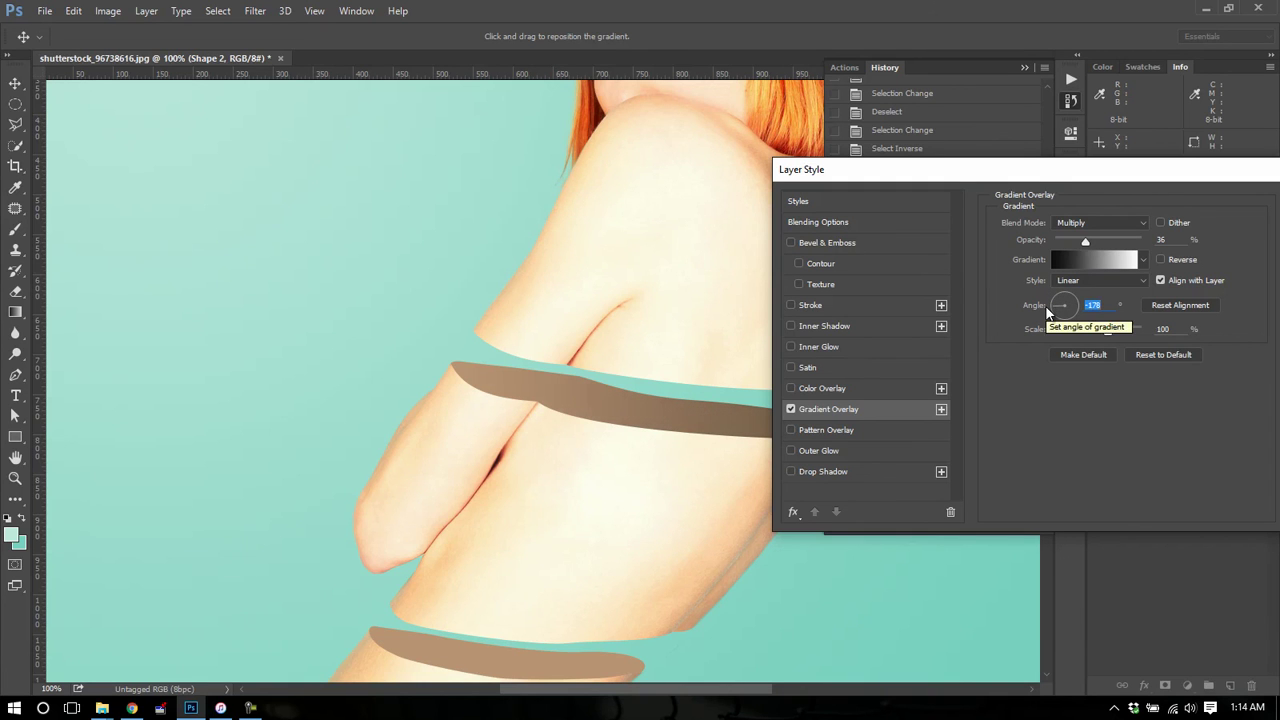
click(1087, 245)
drag(1087, 246, 1085, 246)
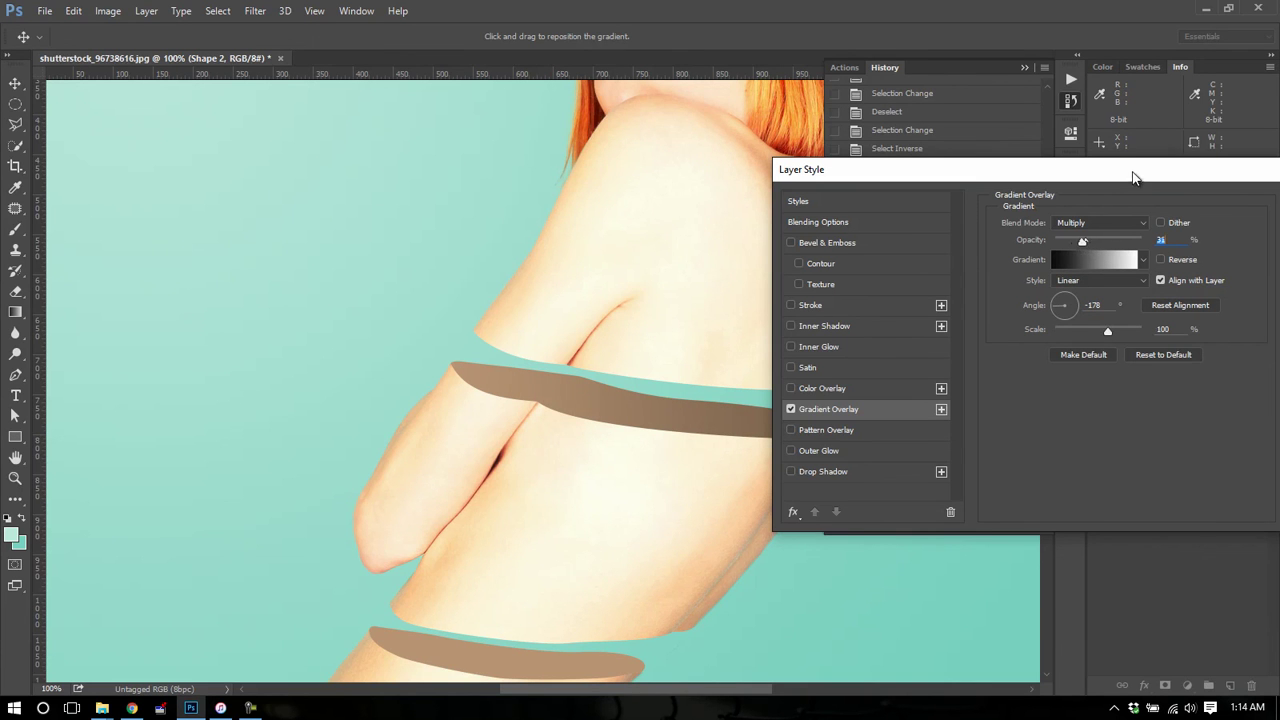
drag(1134, 172, 855, 186)
Step: Apply the gradient overlay, then copy Shape 2's layer style and paste it onto Shape 1
click(1062, 217)
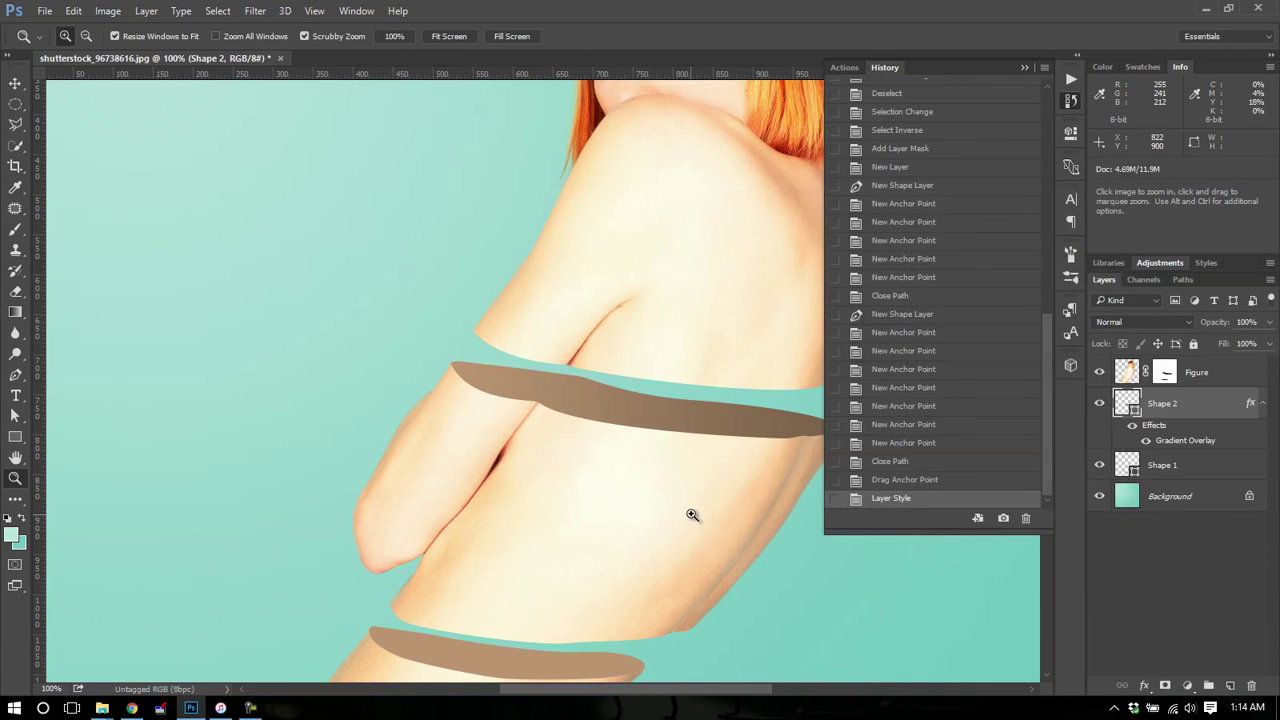
right_click(1168, 403)
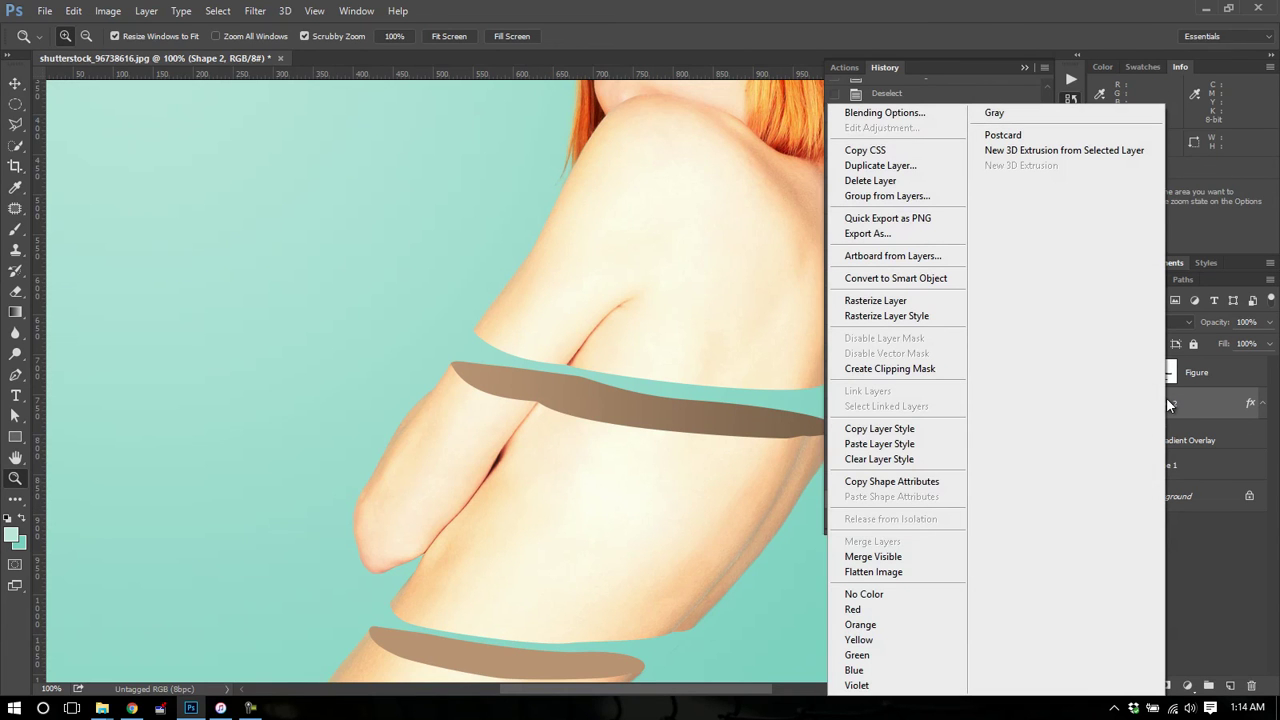
click(914, 430)
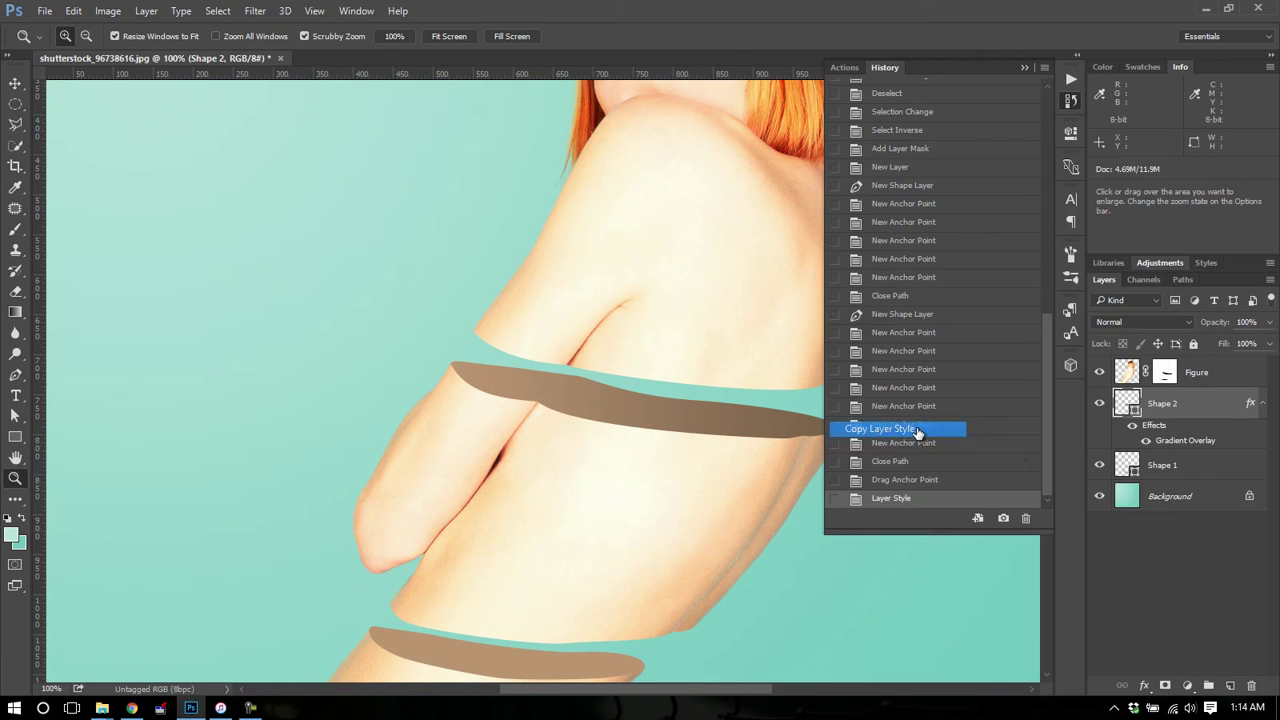
click(1166, 466)
right_click(1170, 470)
click(893, 443)
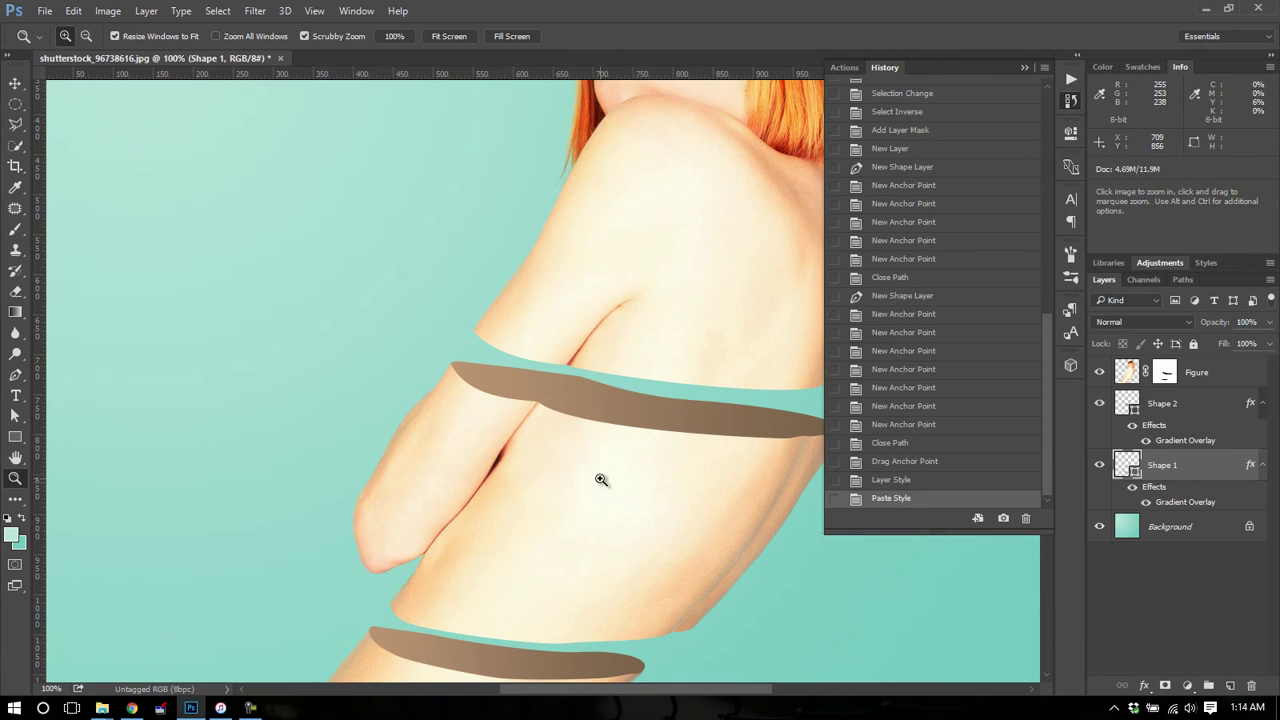
Step: Zoom and pan the view so the upper brown band sits centred on the torso
drag(615, 485, 543, 417)
alt+click(543, 417)
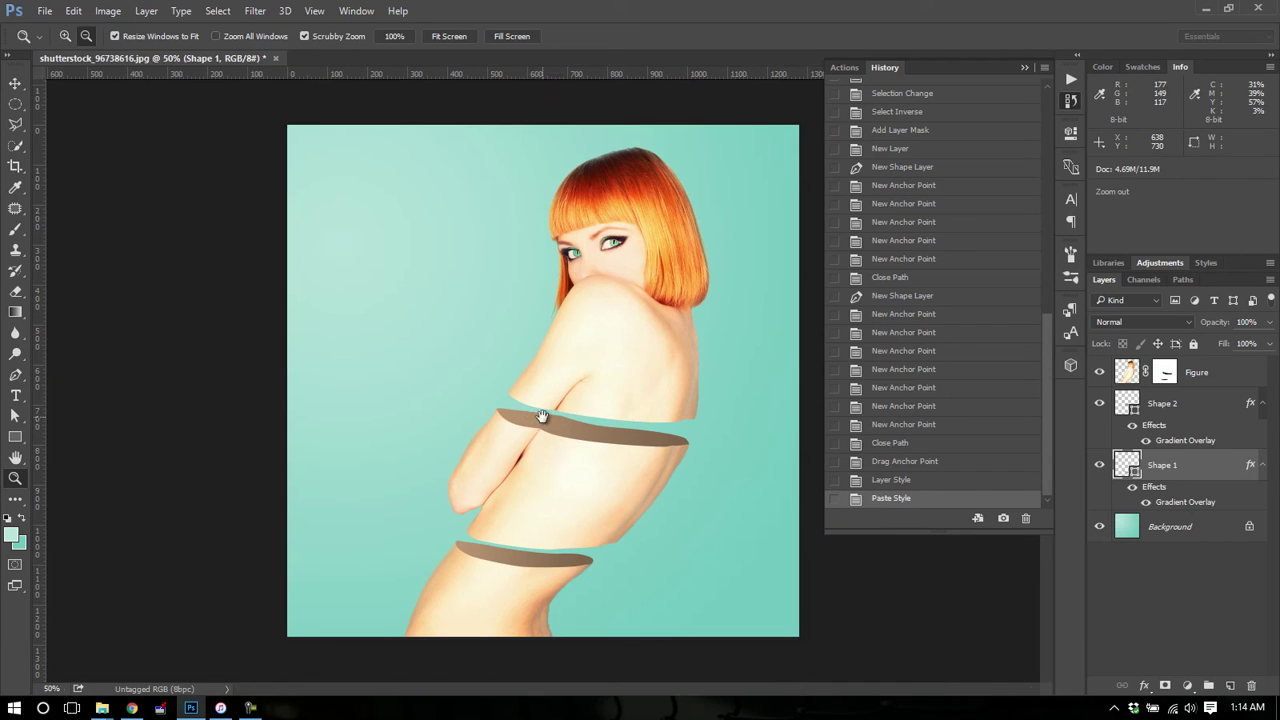
click(641, 514)
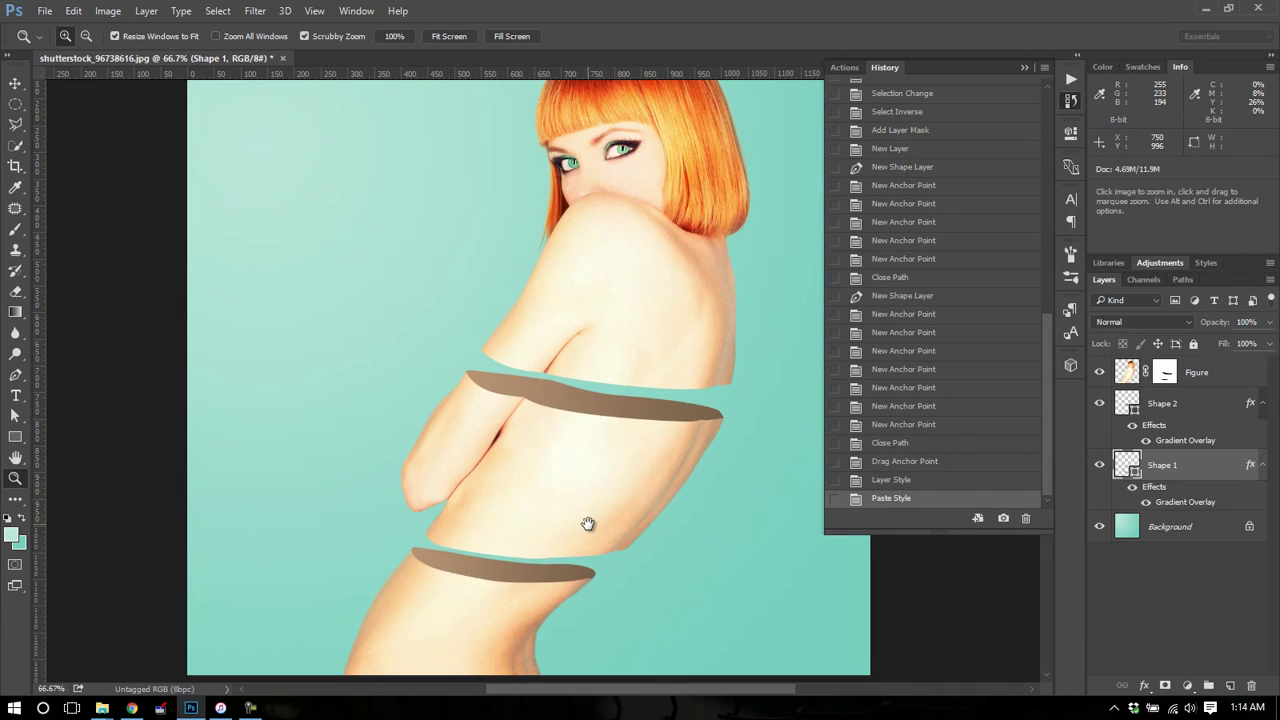
click(605, 479)
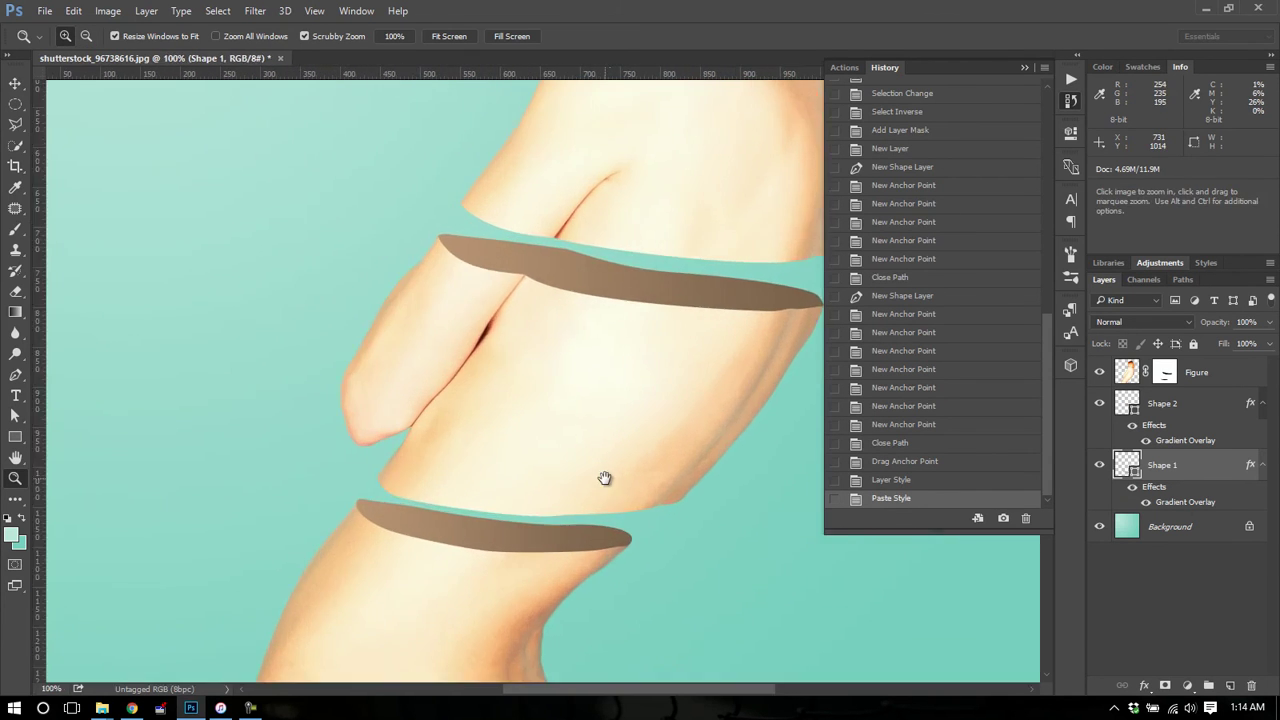
click(656, 333)
drag(592, 446, 574, 466)
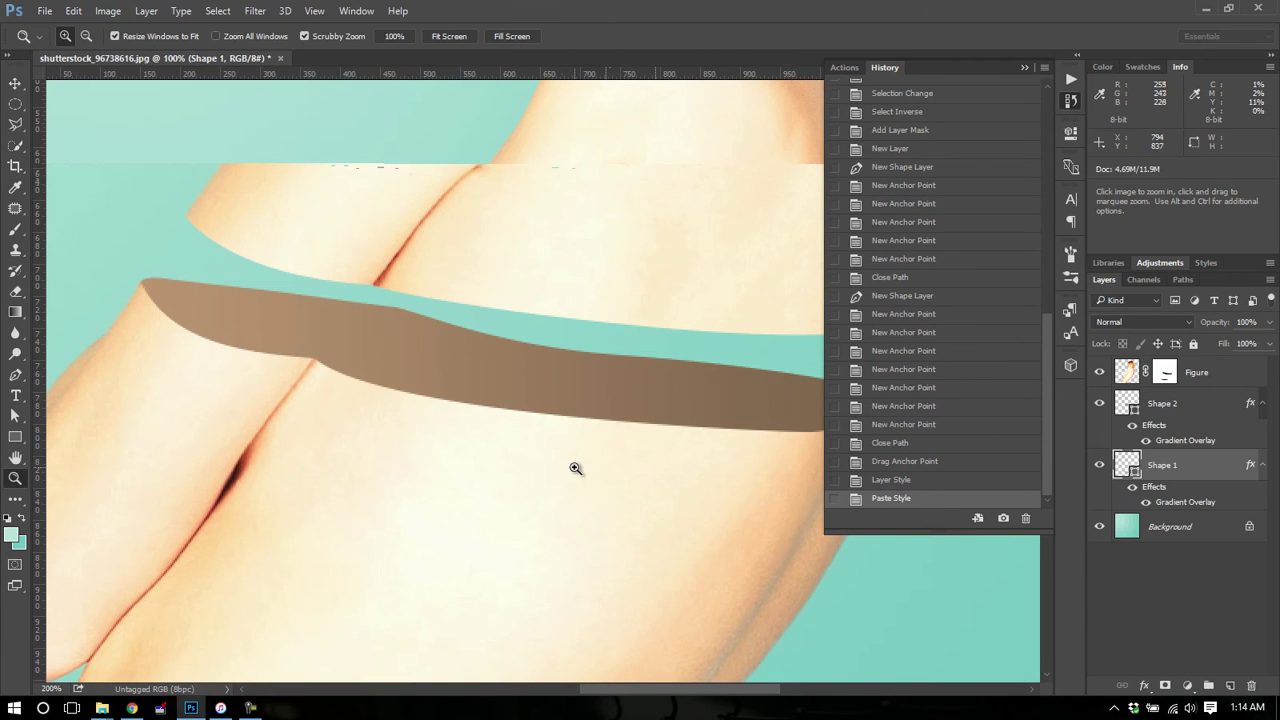
drag(575, 468, 716, 465)
drag(623, 483, 591, 360)
drag(534, 420, 360, 534)
drag(566, 486, 431, 491)
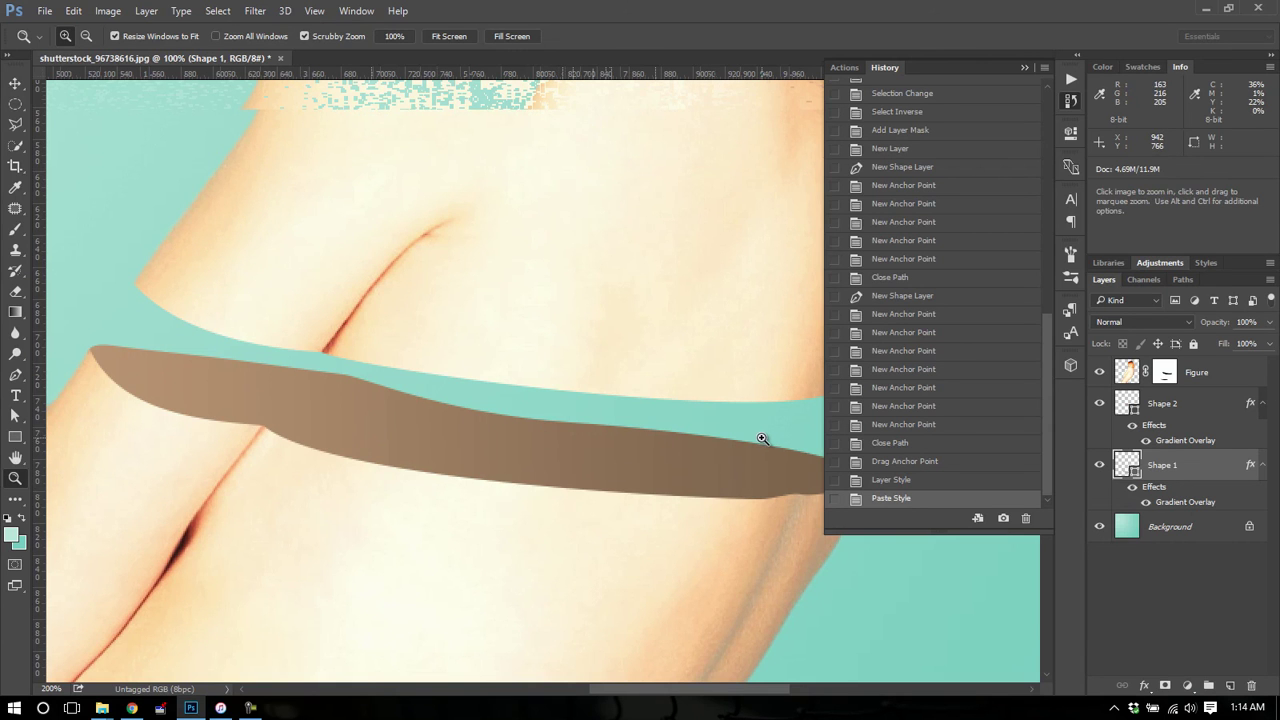
Step: Add a Pattern Overlay to Shape 2 using the Extra Heavy Canvas pattern
click(1160, 406)
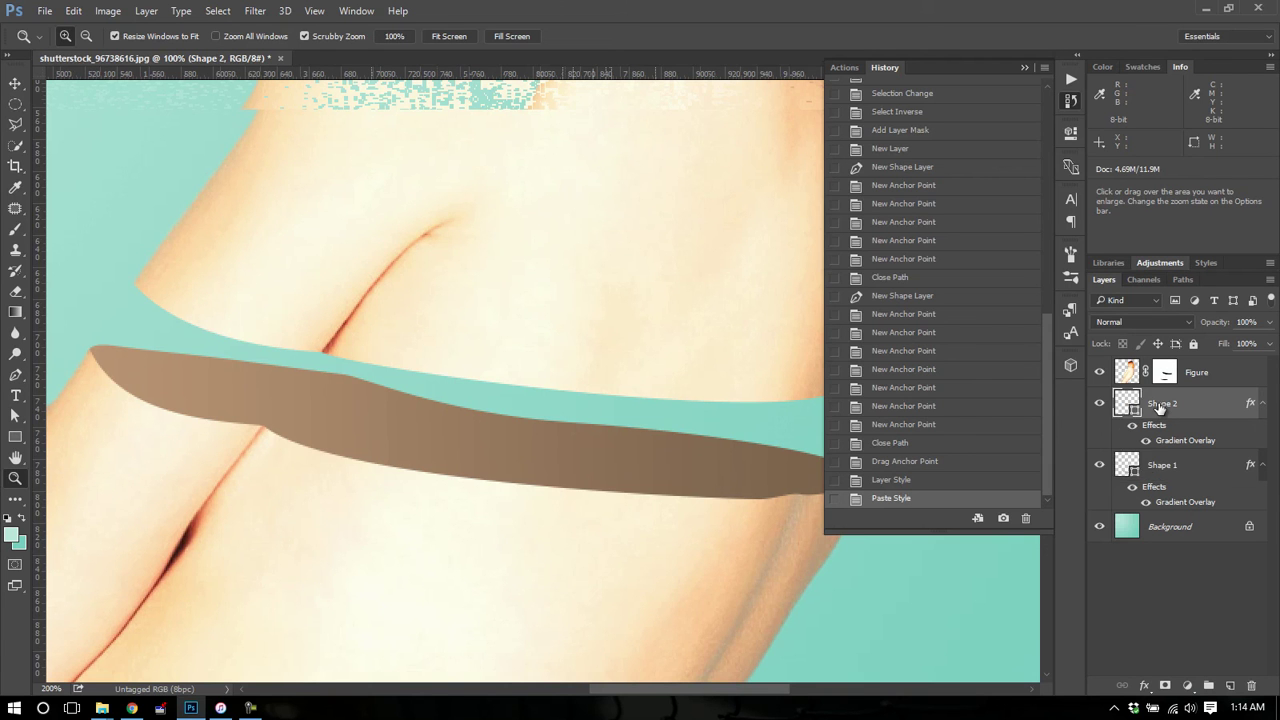
right_click(1158, 402)
click(928, 118)
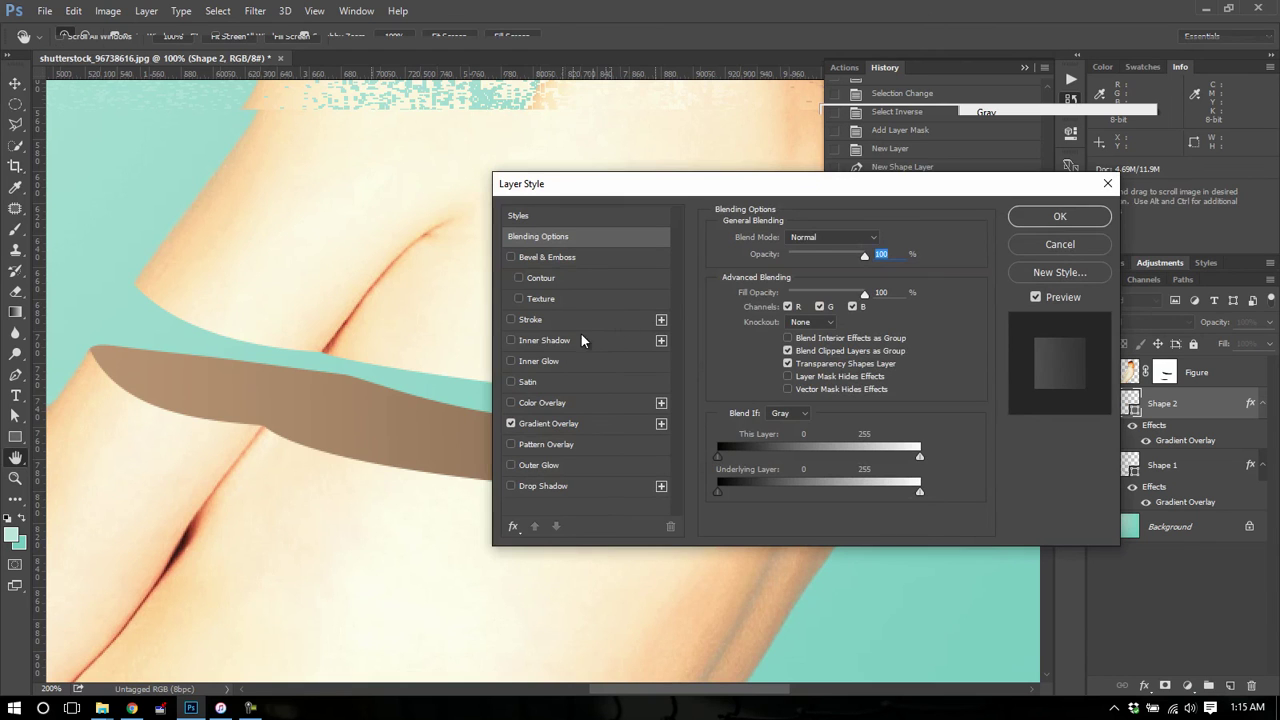
click(551, 447)
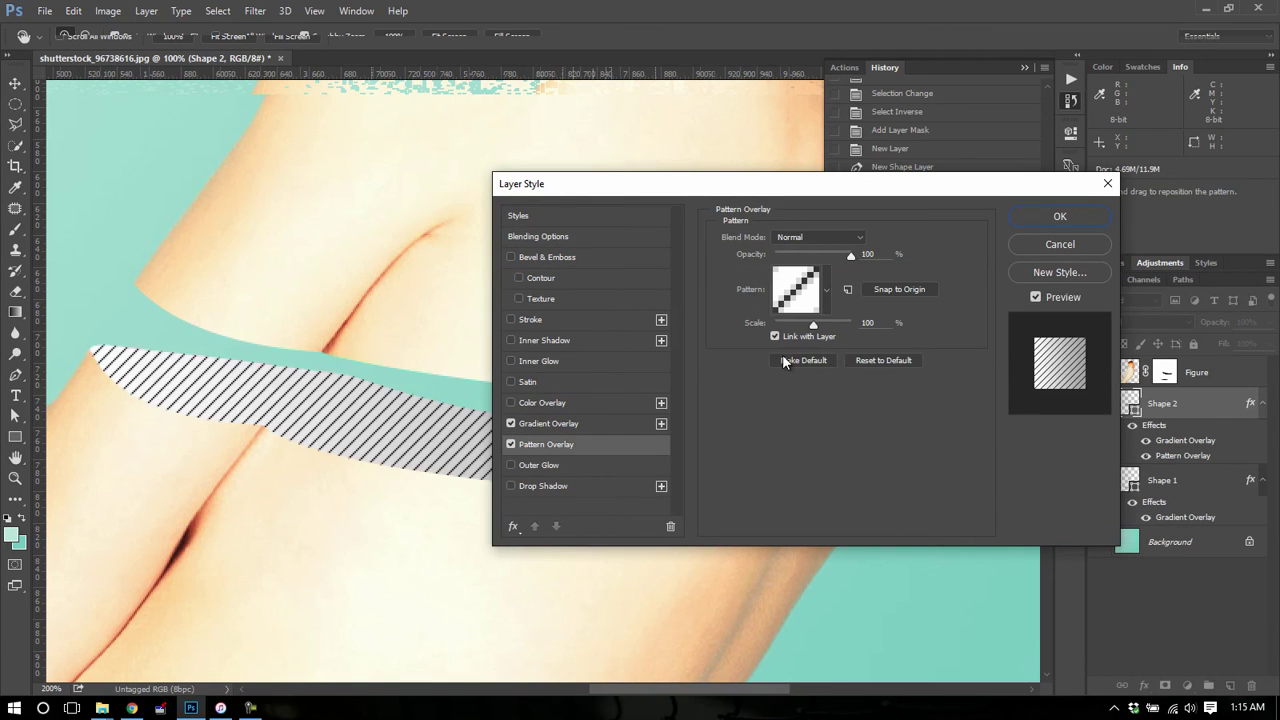
click(824, 283)
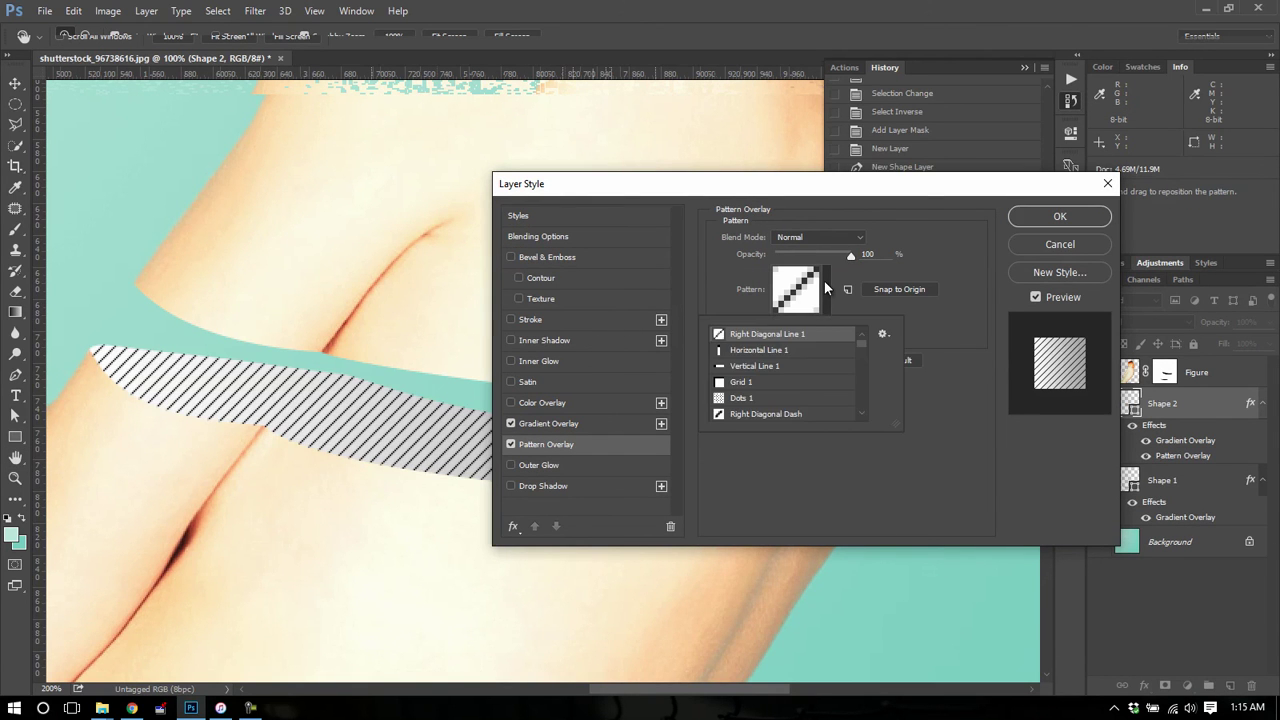
drag(863, 344, 863, 350)
click(838, 346)
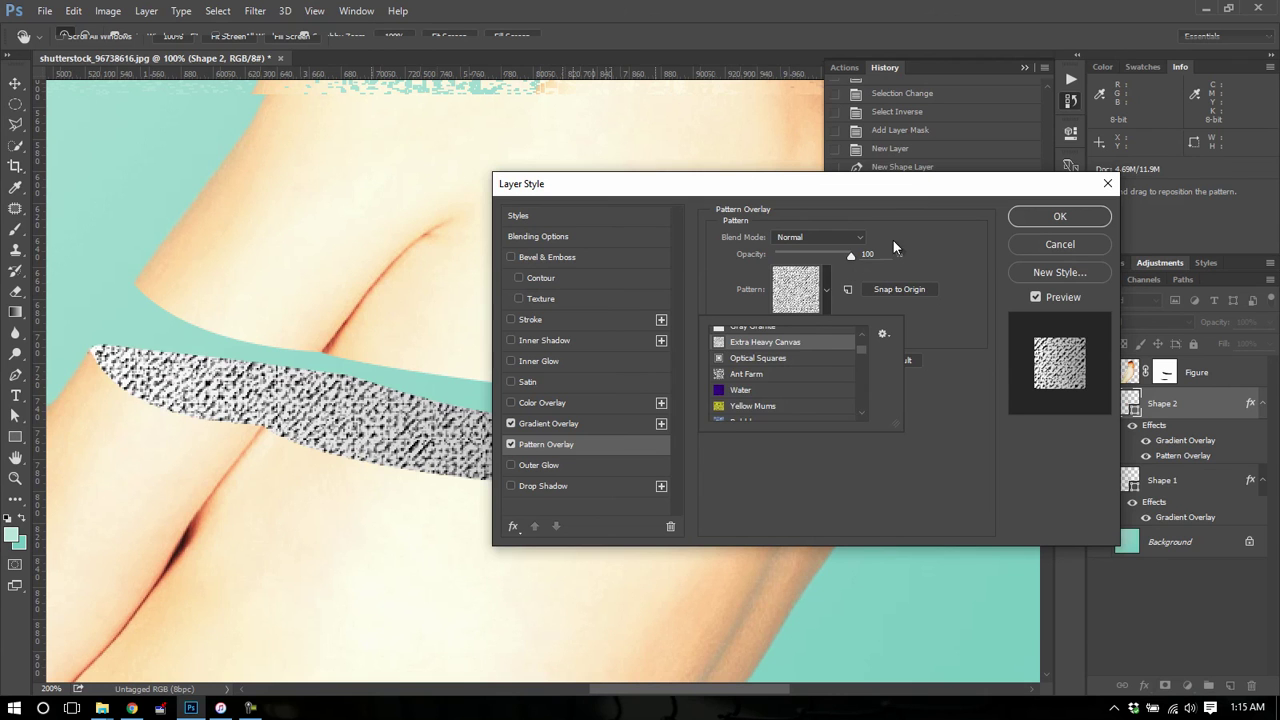
click(870, 254)
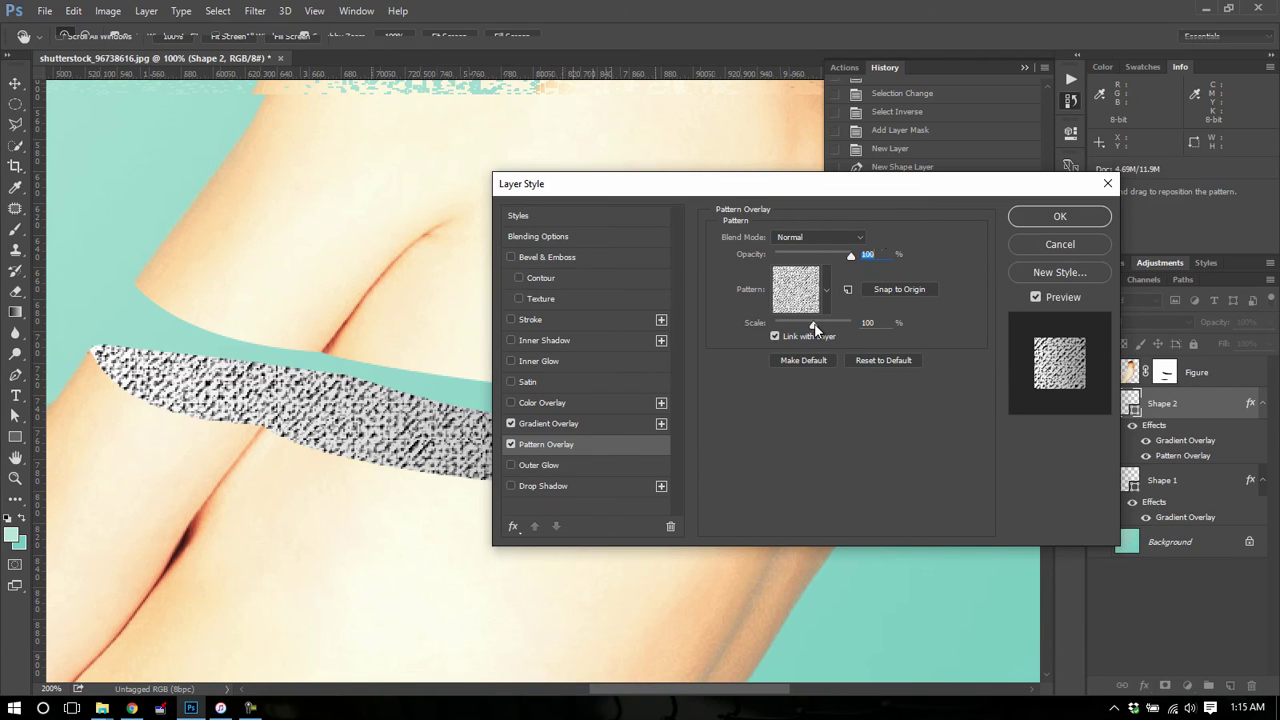
Step: Set the pattern scale to 37% and lower the pattern opacity to 19%
drag(812, 330, 796, 329)
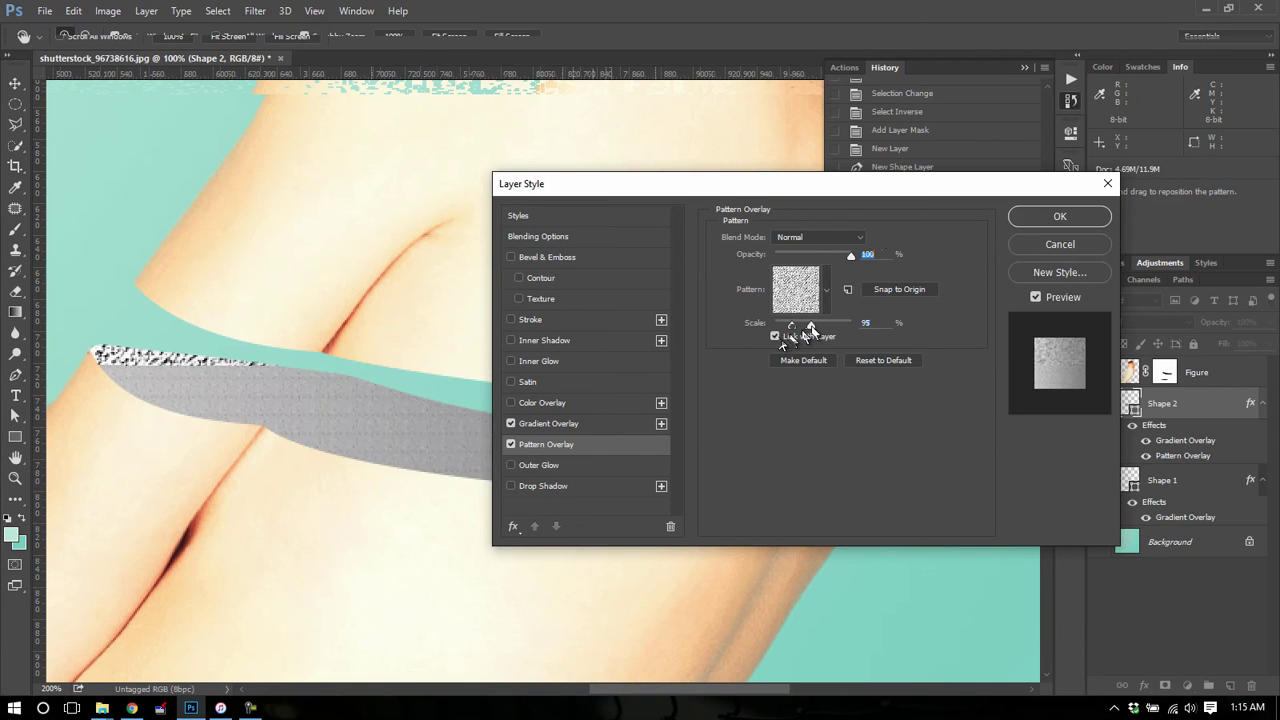
drag(810, 328, 800, 330)
click(812, 255)
drag(812, 255, 797, 257)
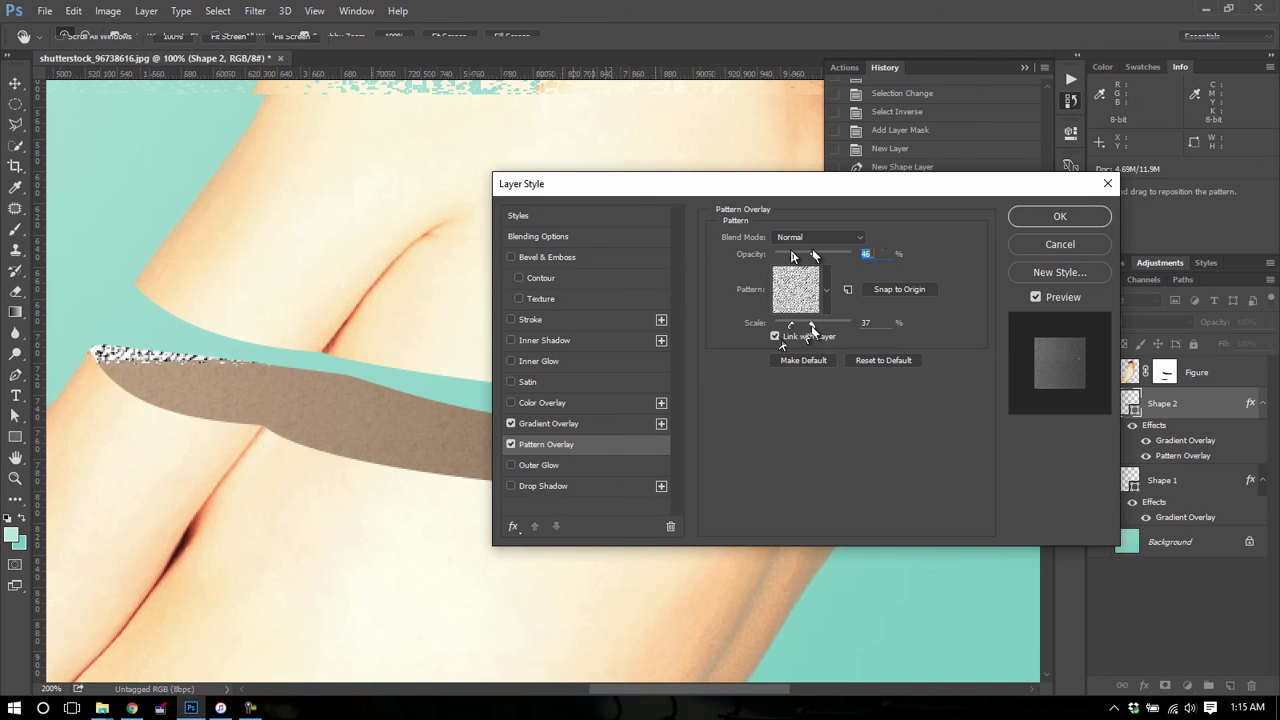
click(1030, 217)
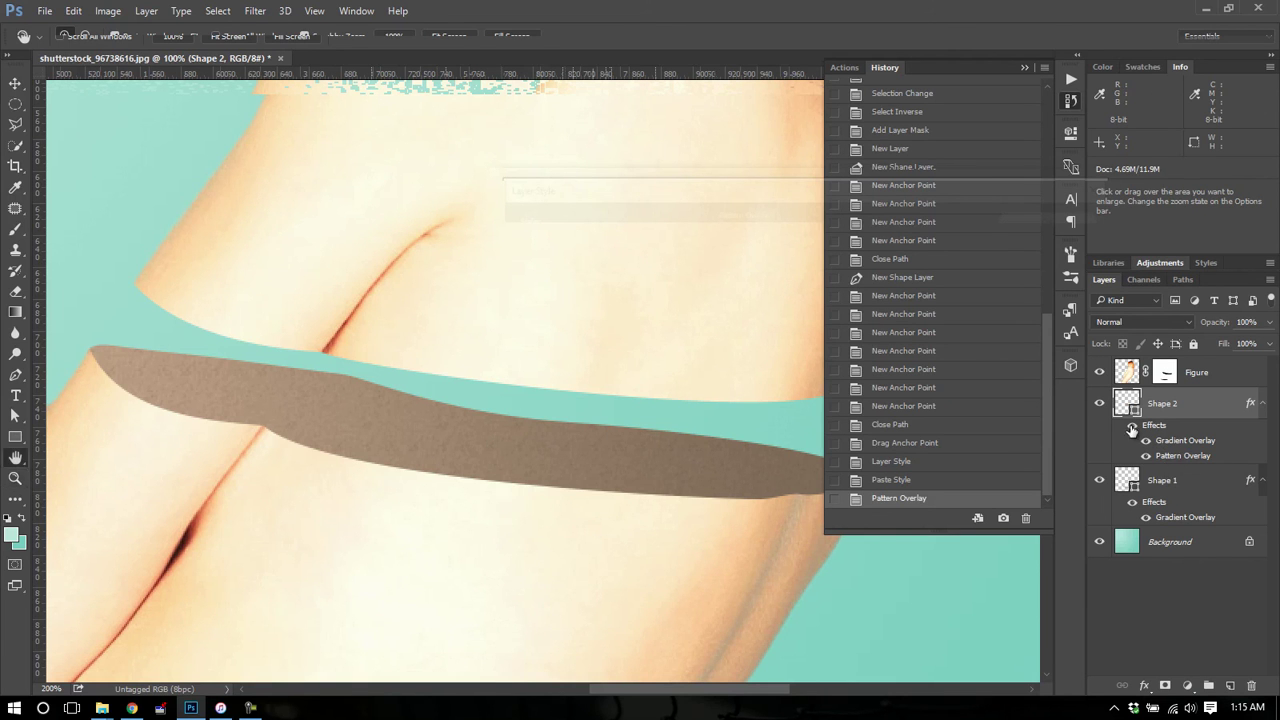
double_click(1171, 457)
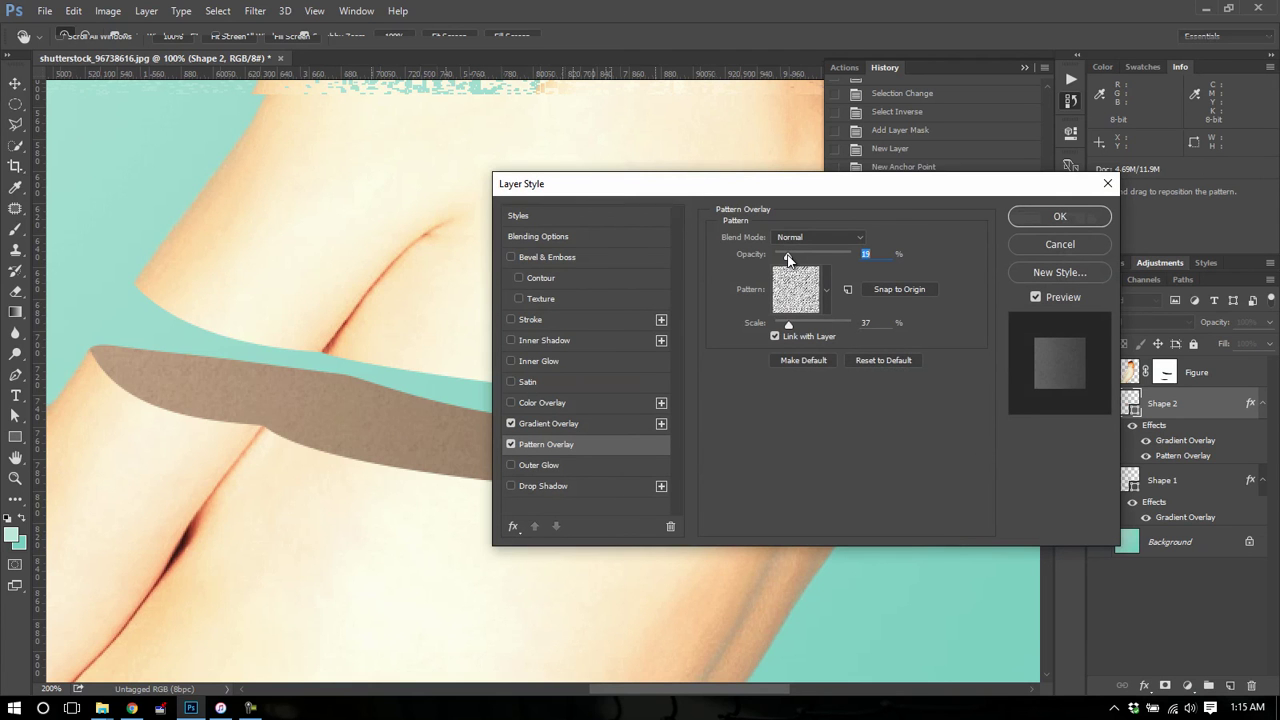
drag(789, 256, 786, 259)
Step: Apply the 19% pattern opacity and paste Shape 2's textured layer style onto Shape 1
click(1035, 218)
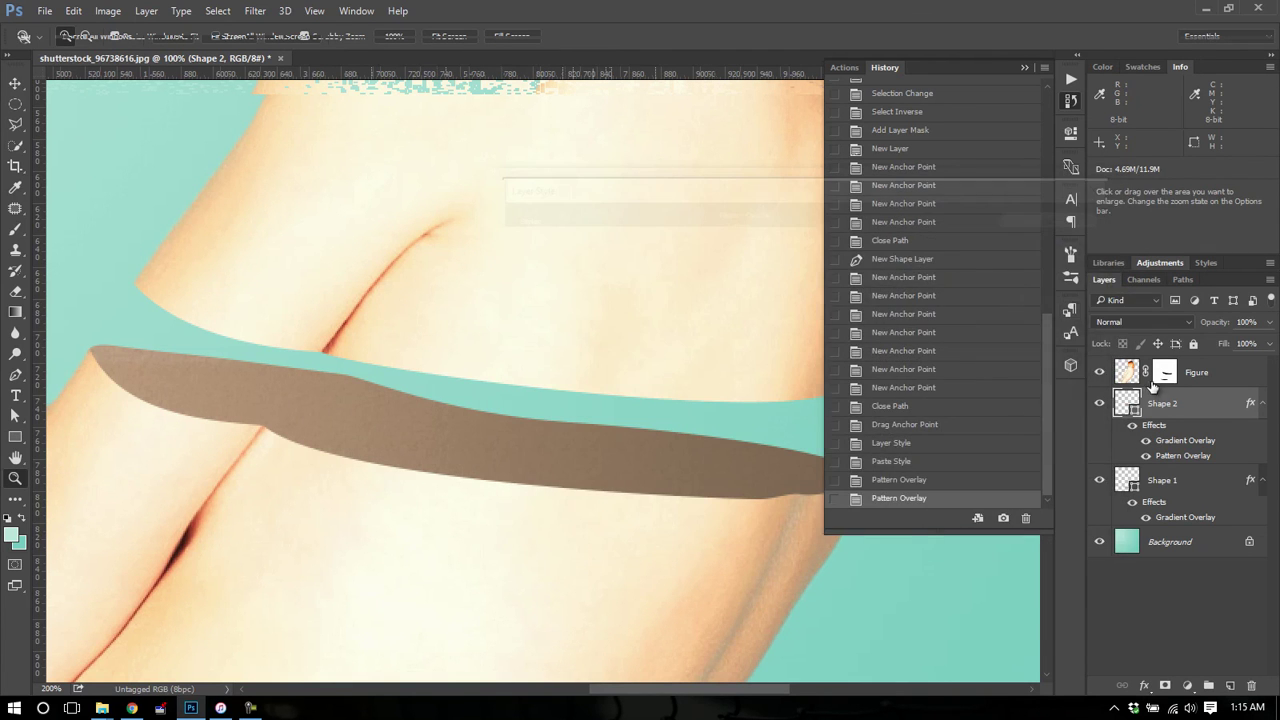
right_click(1165, 403)
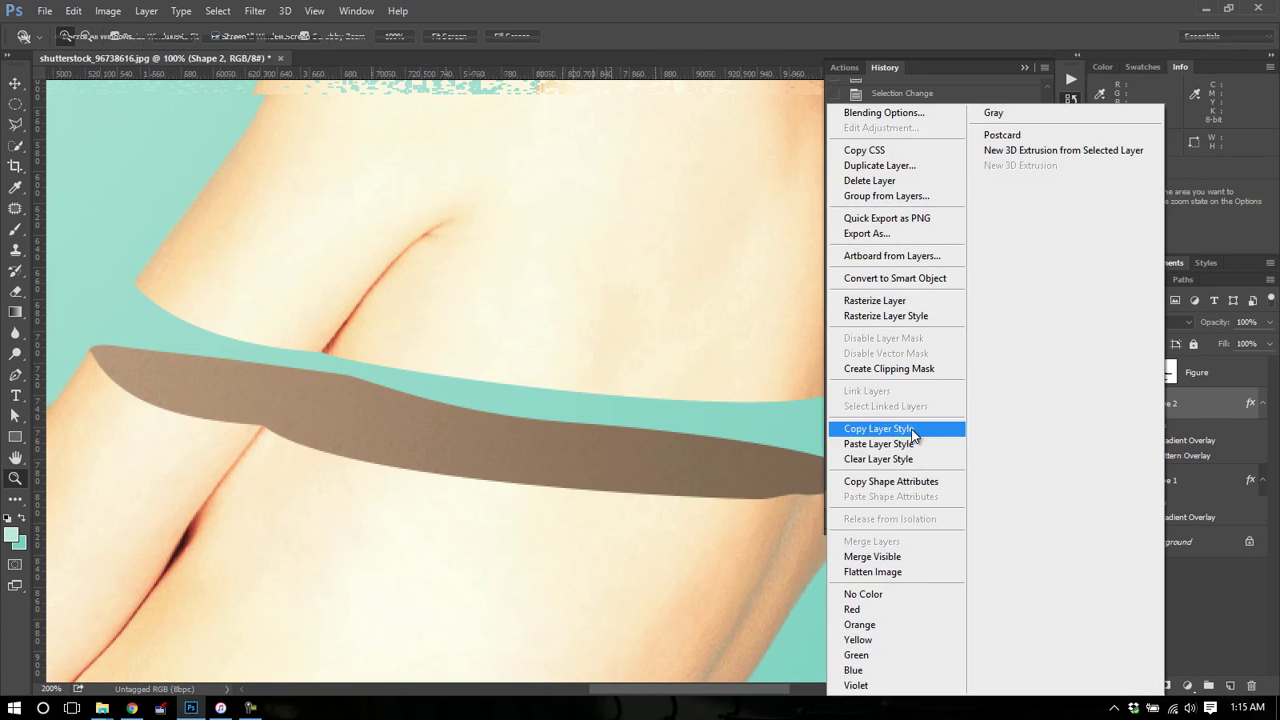
click(908, 429)
click(1163, 480)
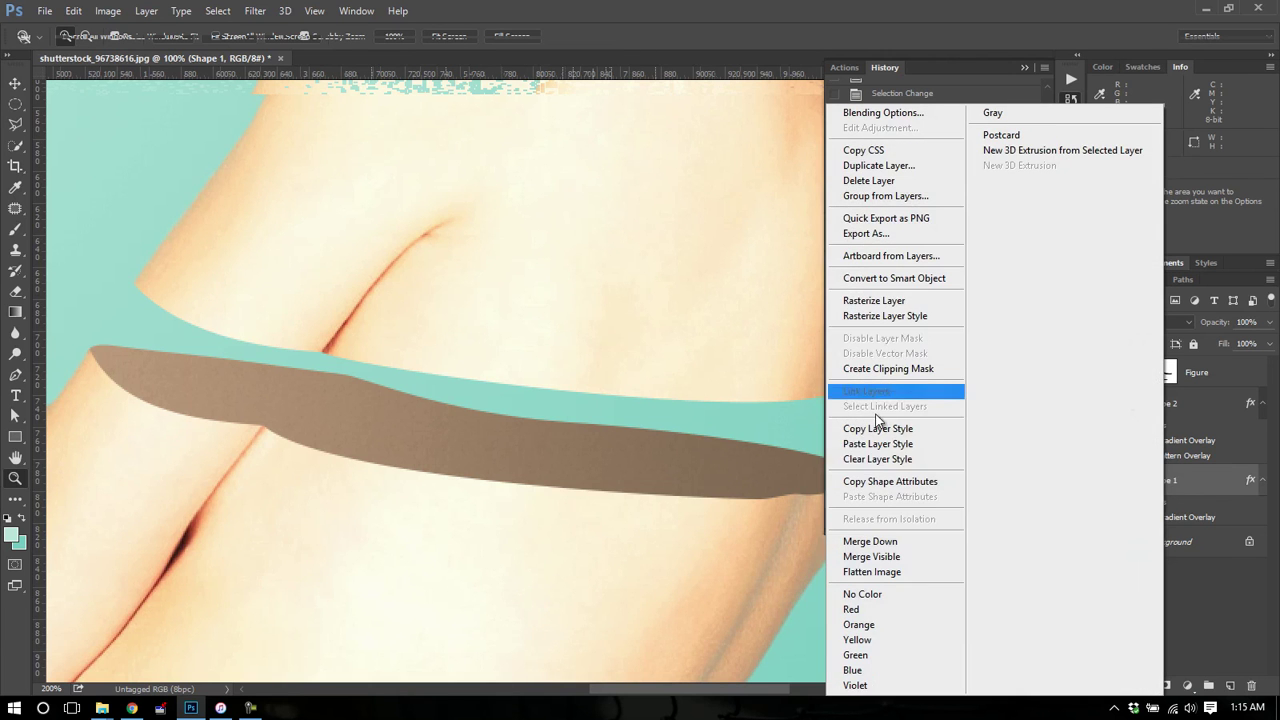
click(865, 446)
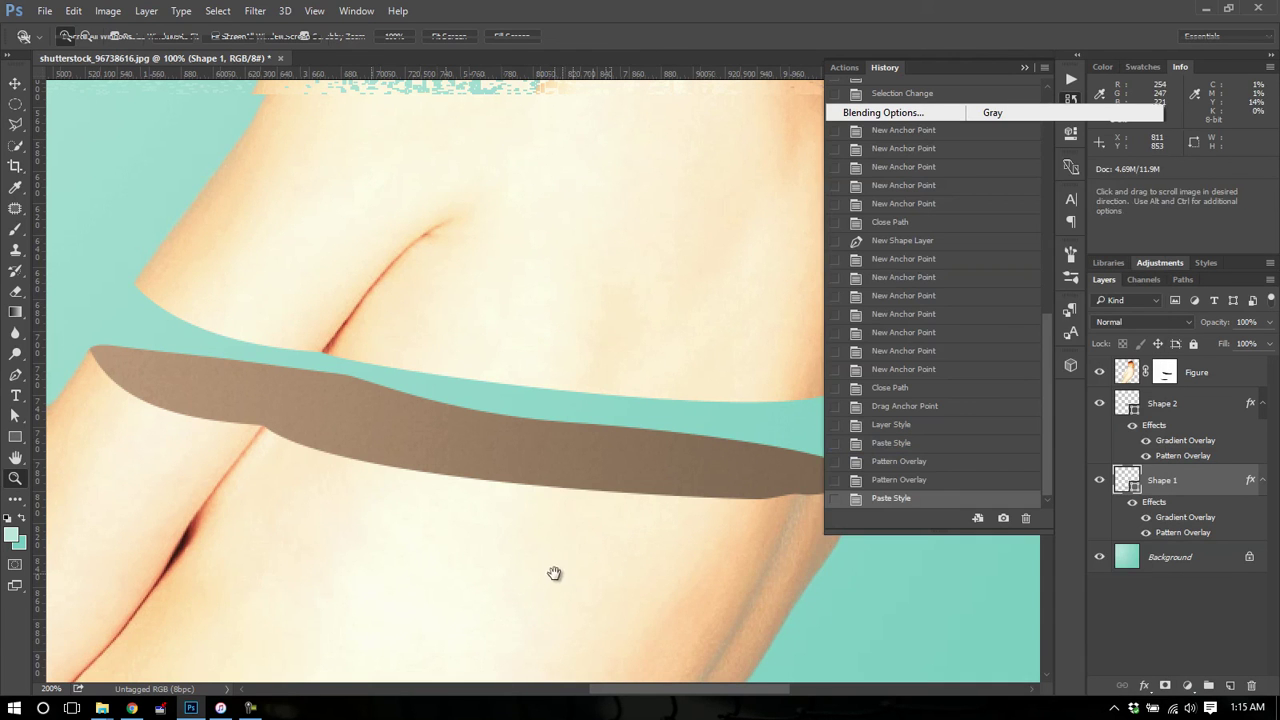
Step: Zoom in on the upper band and drag one of its anchor points with Direct Selection
scroll(557, 568, down, 3)
scroll(466, 436, down, 6)
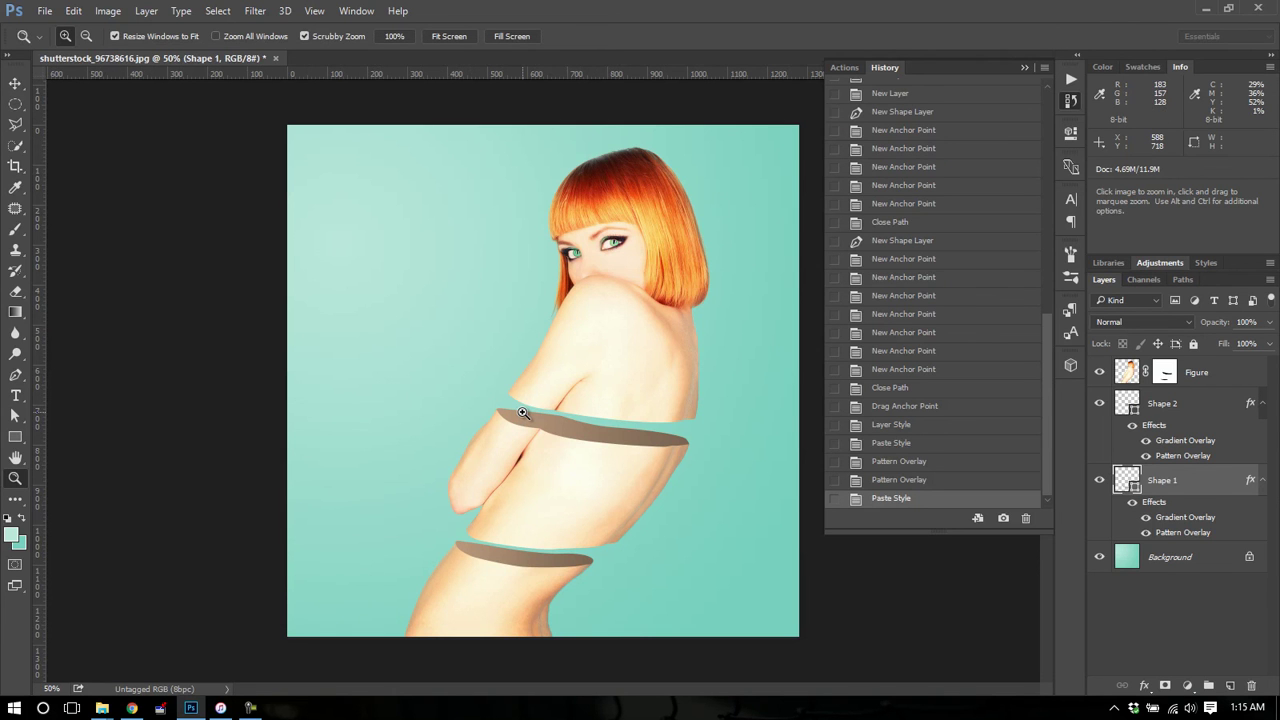
drag(530, 414, 757, 451)
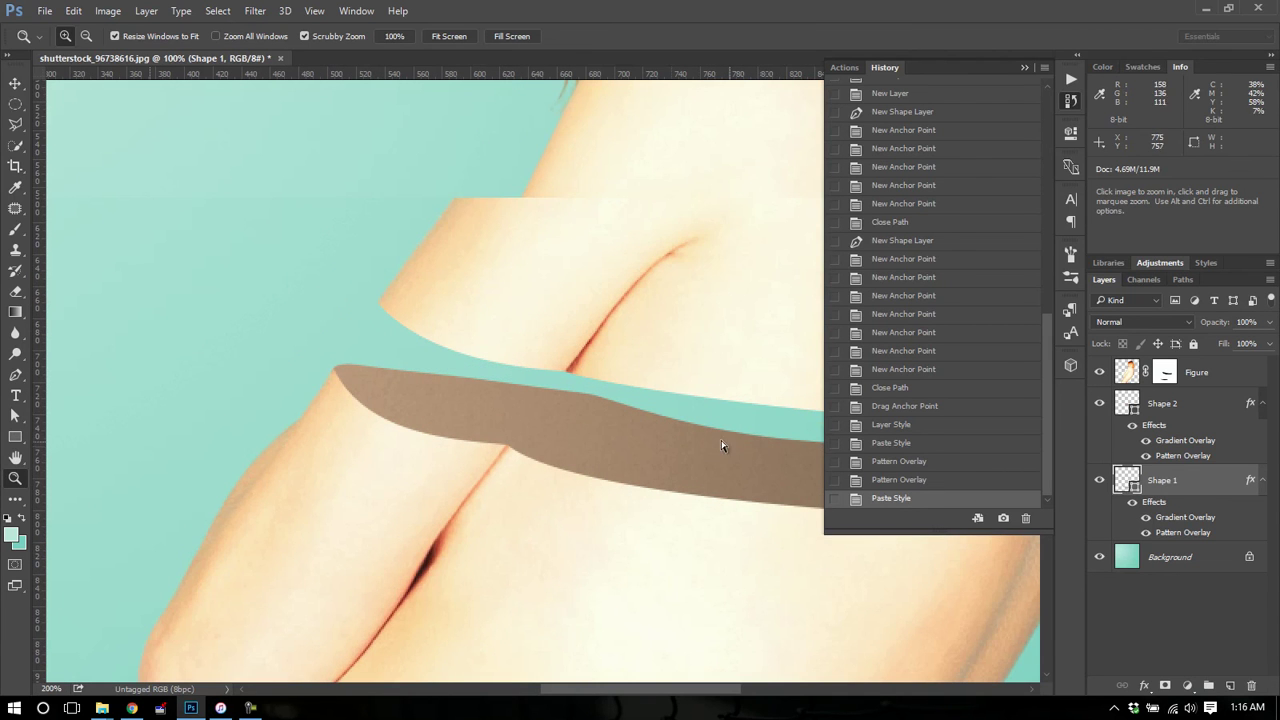
key(a)
drag(615, 408, 586, 409)
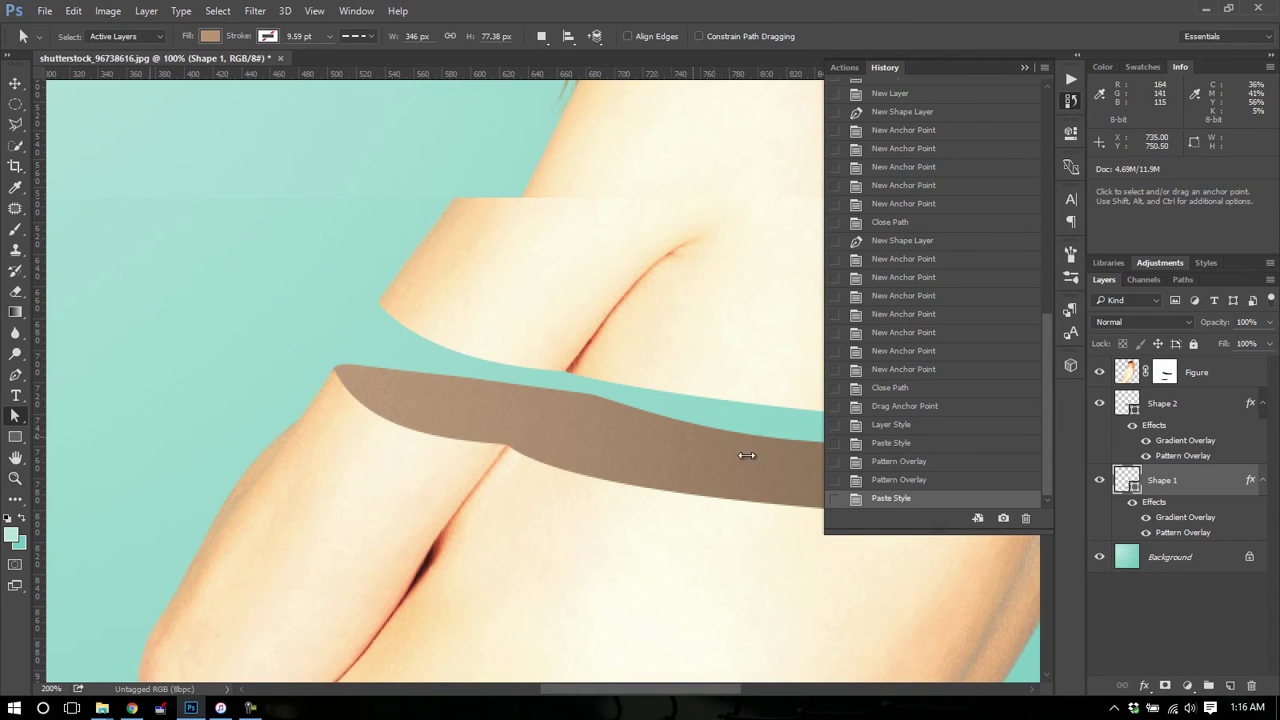